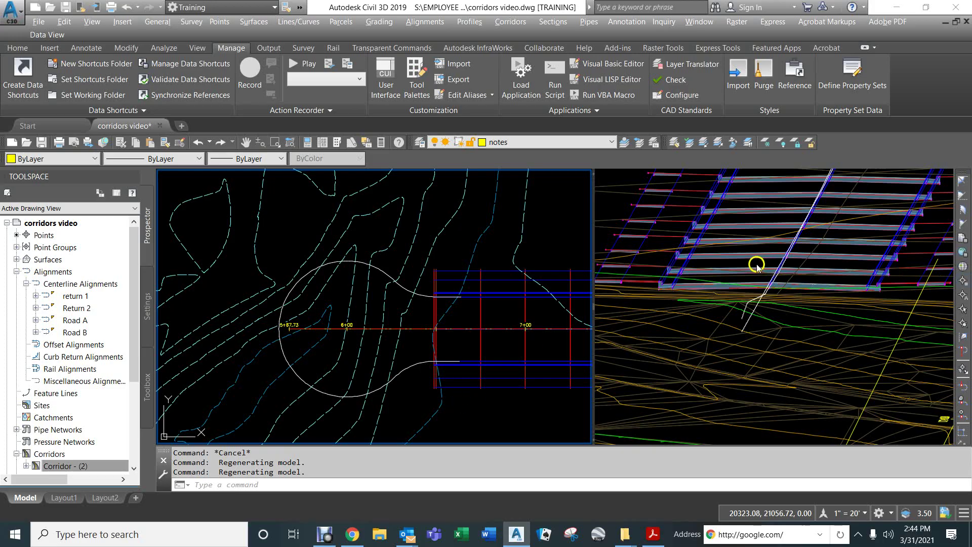
- Pan to the corridor T-intersection, select the cul-de-sac circle alignment and recentre on it
left_click(498, 255)
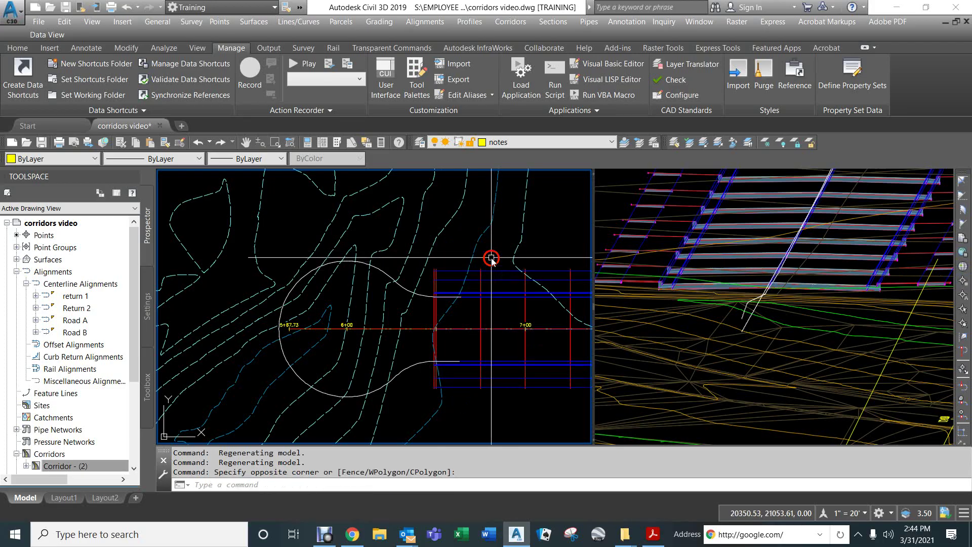
scroll(520, 305, "down", 5)
middle_click_drag(520, 311, 460, 308)
scroll(468, 310, "up", 3)
scroll(460, 289, "down", 6)
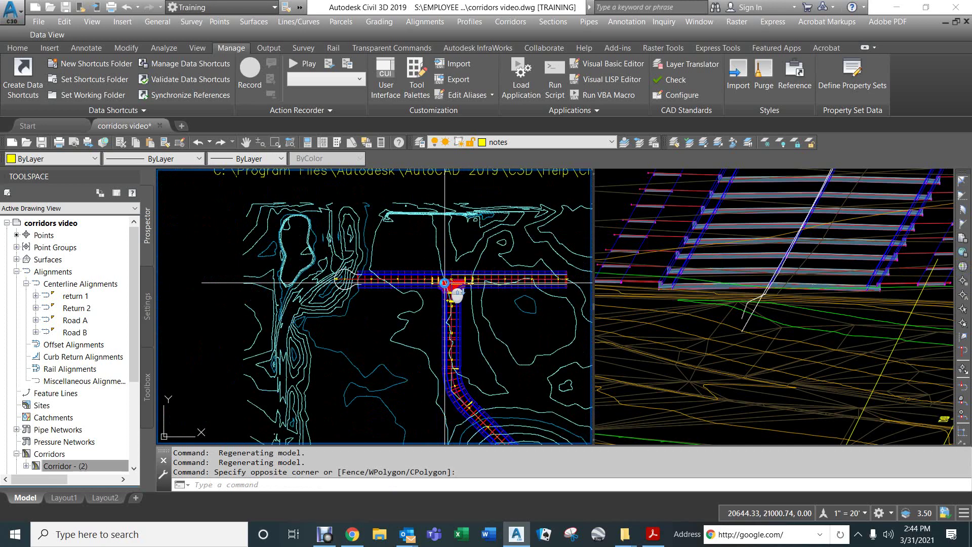
scroll(339, 278, "up", 5)
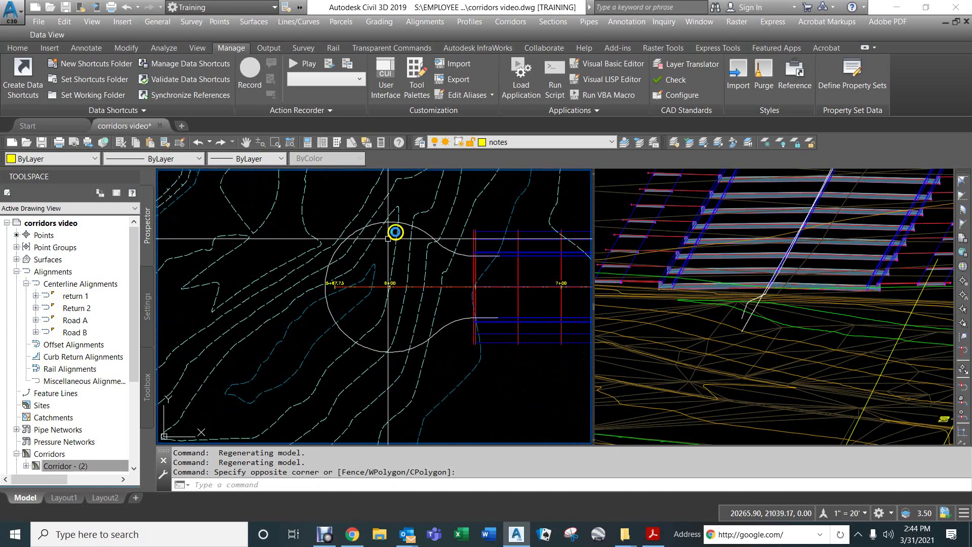
mouse_move(461, 279)
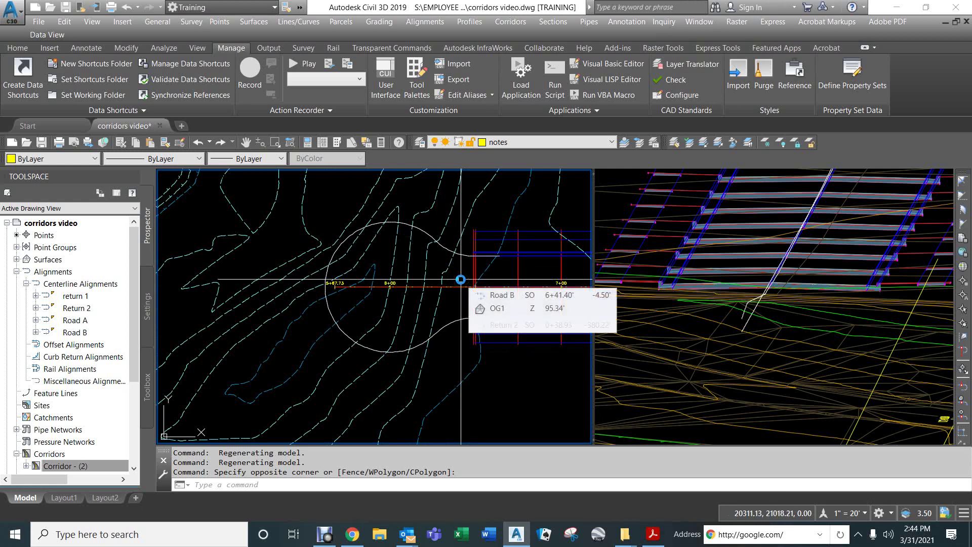
scroll(404, 250, "down", 6)
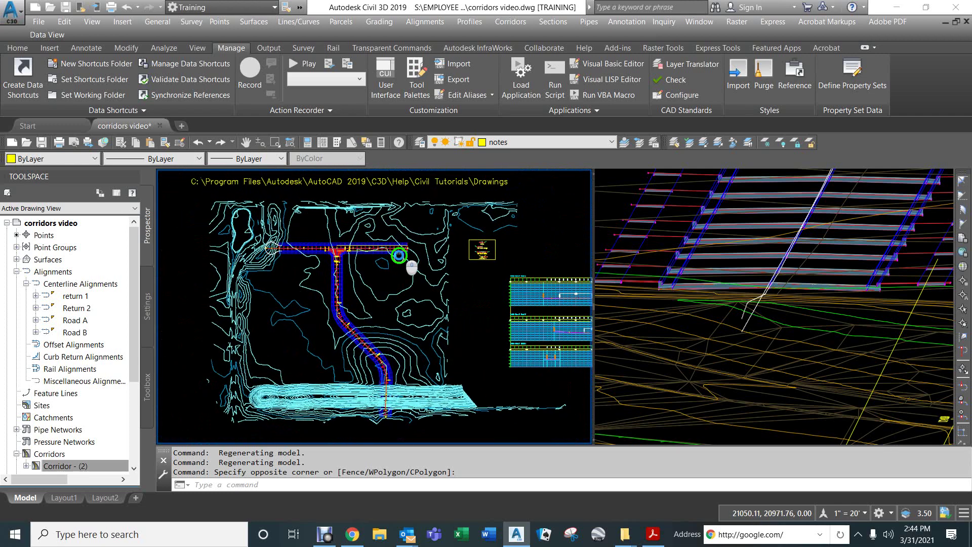
scroll(271, 246, "up", 5)
scroll(265, 244, "up", 2)
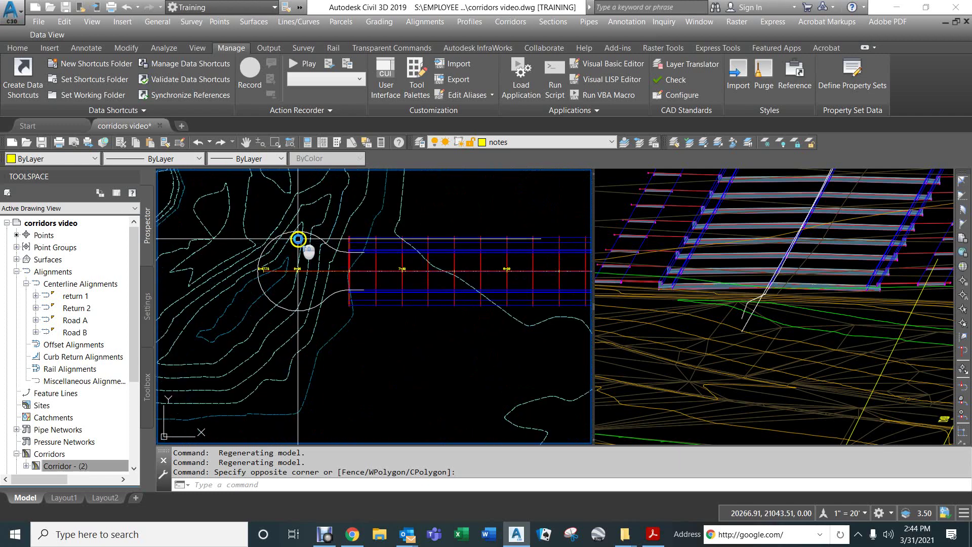
left_click(310, 247)
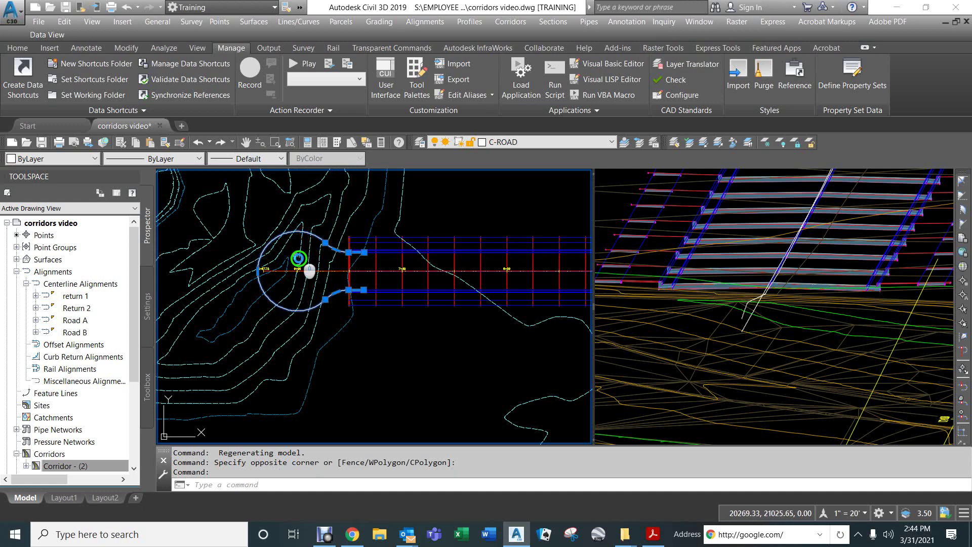
middle_click_drag(310, 252, 365, 239)
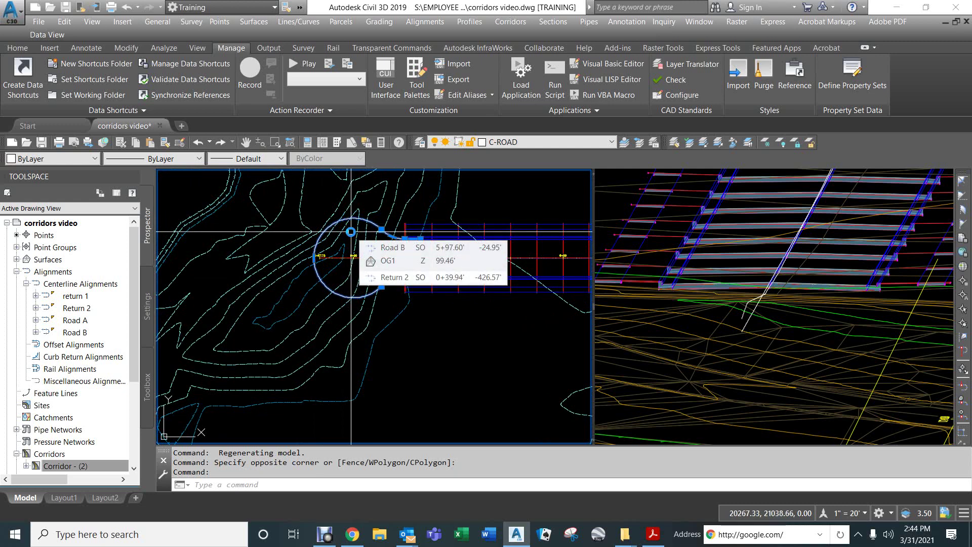
scroll(351, 231, "up", 4)
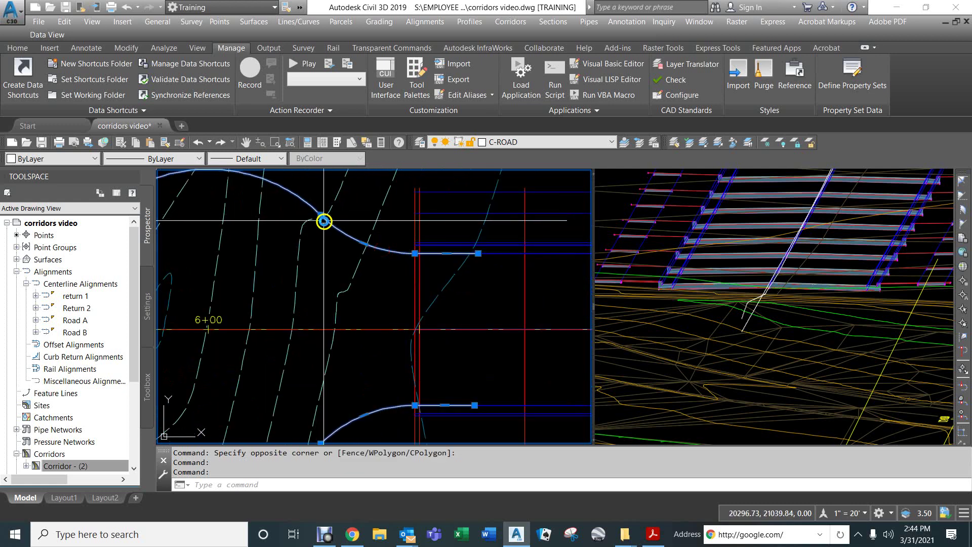
mouse_move(417, 243)
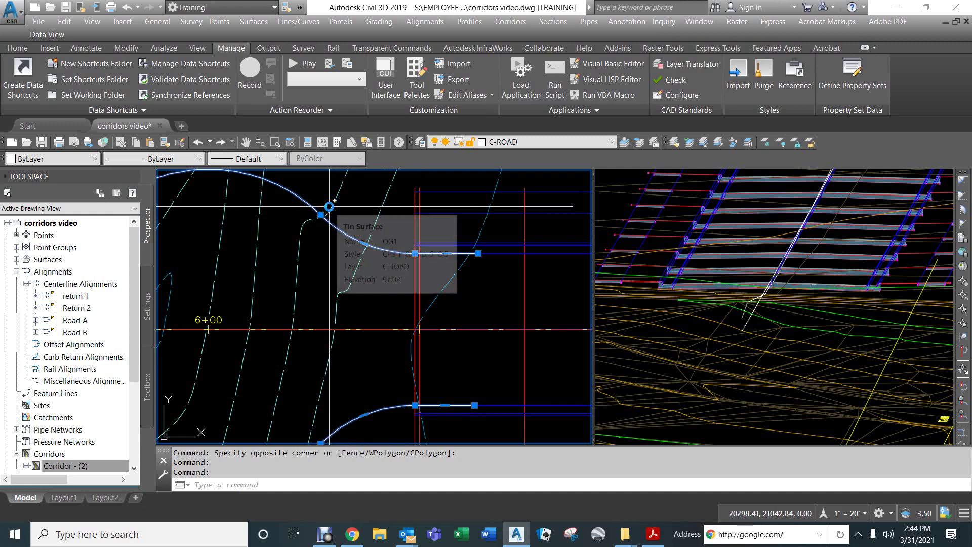
- Select Corridor - (2) and the cul-de-sac circle, then bring the circle to mid-view
left_click(135, 335)
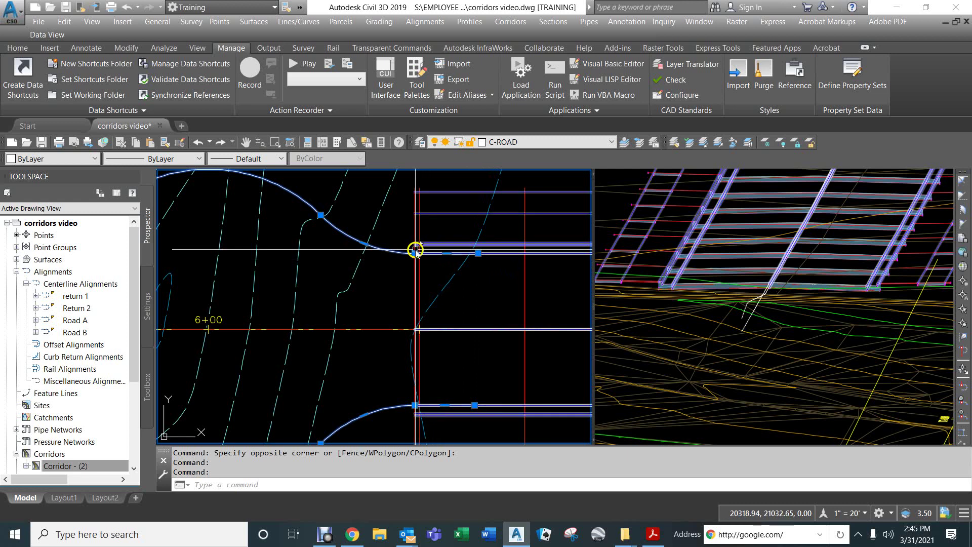
scroll(403, 279, "down", 5)
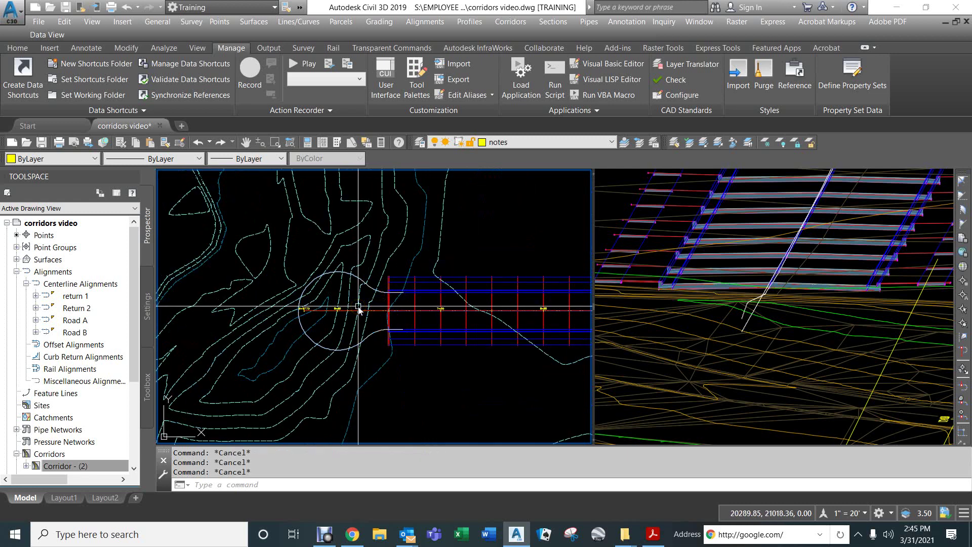
left_click(357, 276)
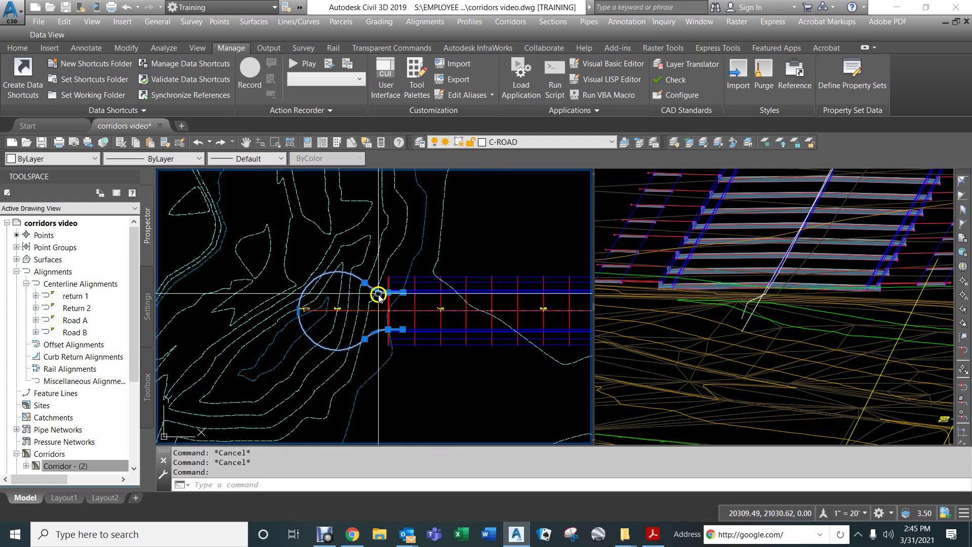
scroll(378, 298, "down", 3)
middle_click_drag(434, 326, 217, 285)
scroll(484, 238, "up", 6)
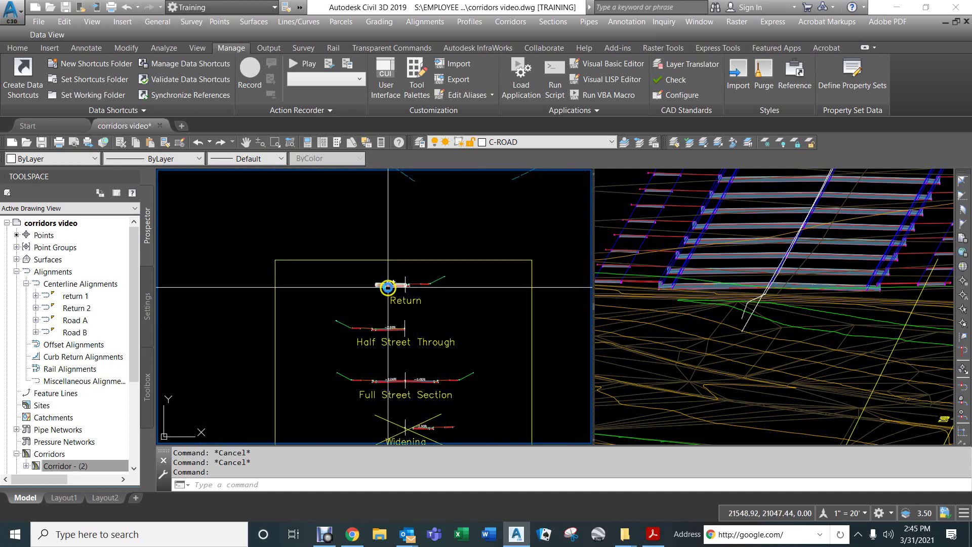
scroll(392, 284, "up", 4)
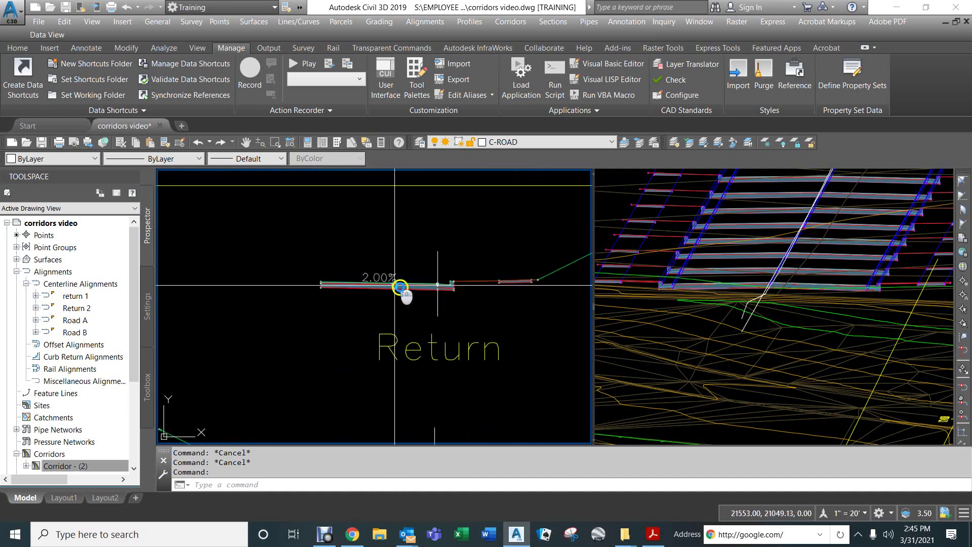
scroll(449, 289, "down", 8)
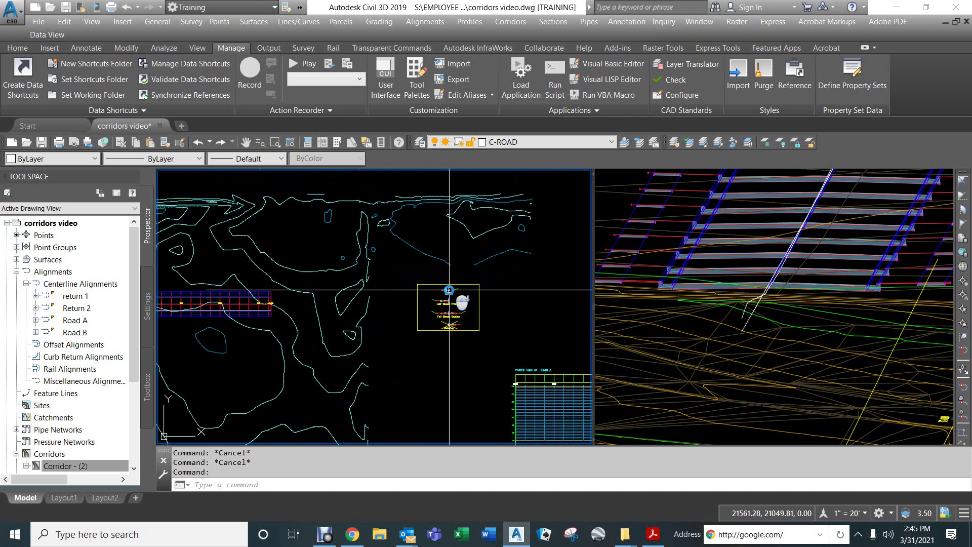
scroll(250, 299, "up", 5)
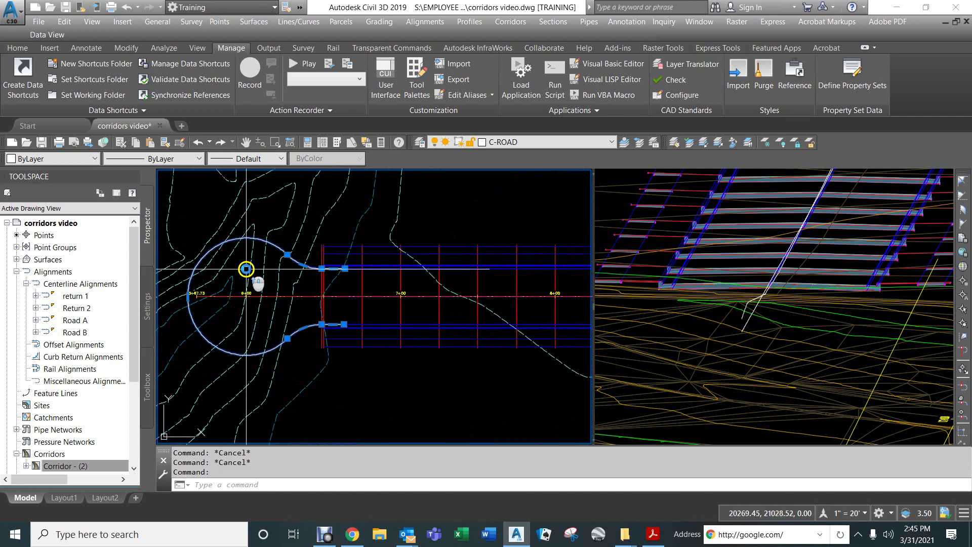
middle_click_drag(249, 275, 366, 263)
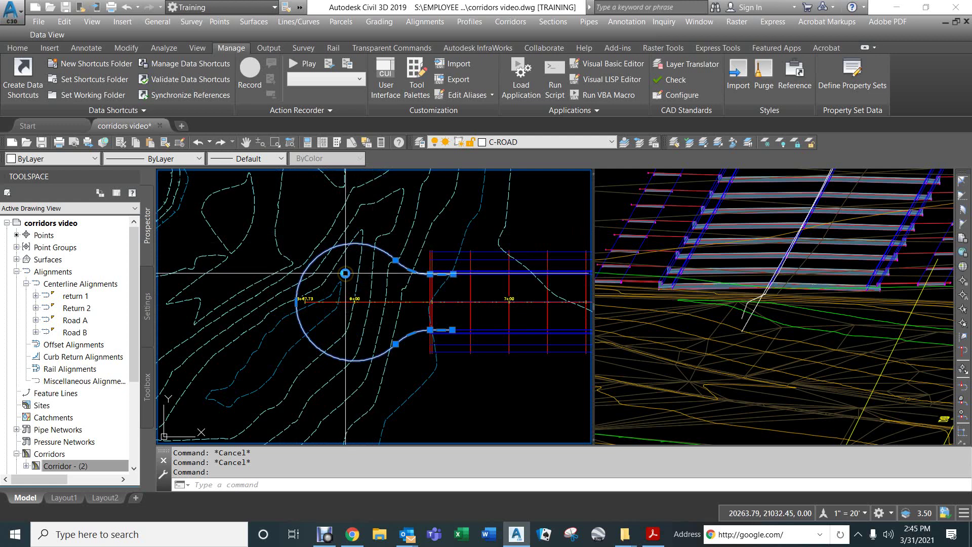
- Draw a three-point arc beside the cul-de-sac circle and add an arrowhead with AH
type("a")
key("Return")
left_click(348, 233)
left_click(315, 240)
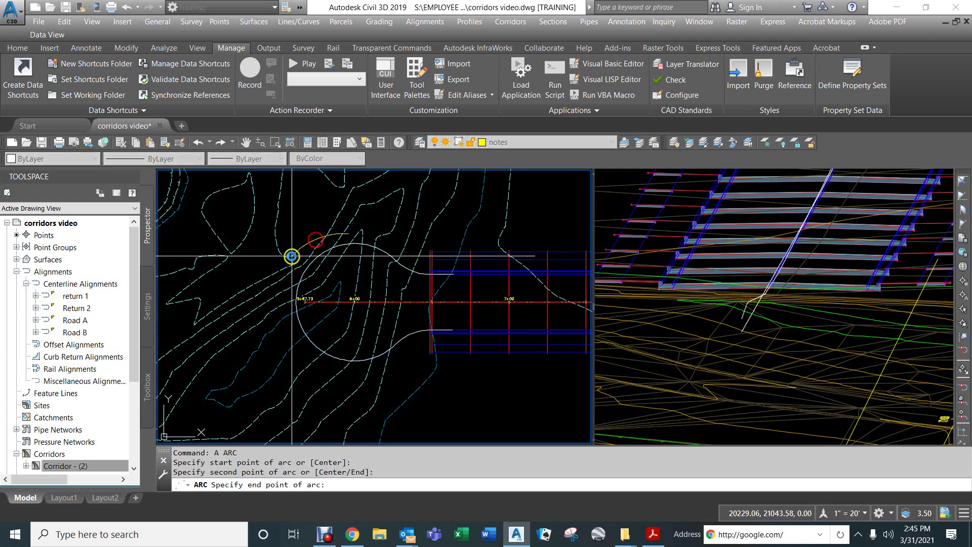
left_click(293, 270)
type("ah")
key("Return")
key("Return")
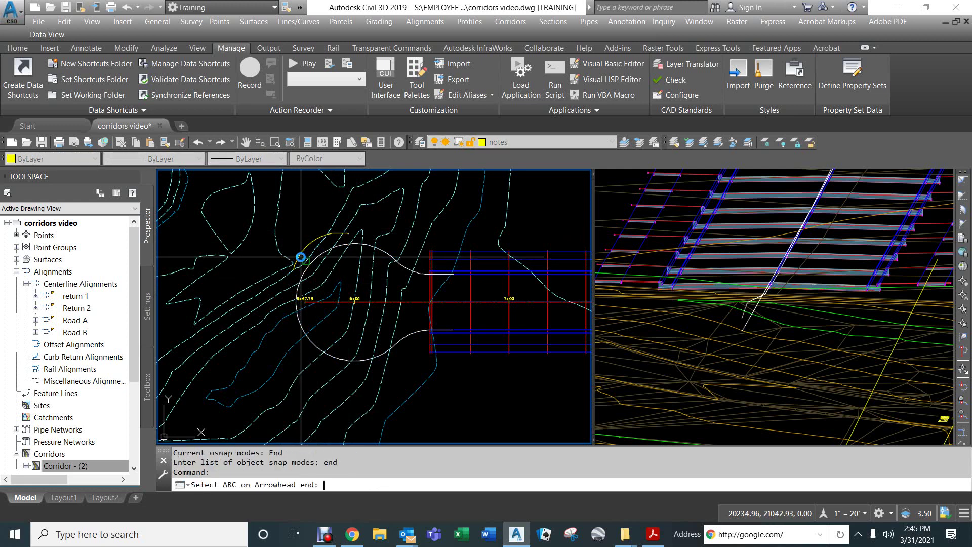
left_click(332, 236)
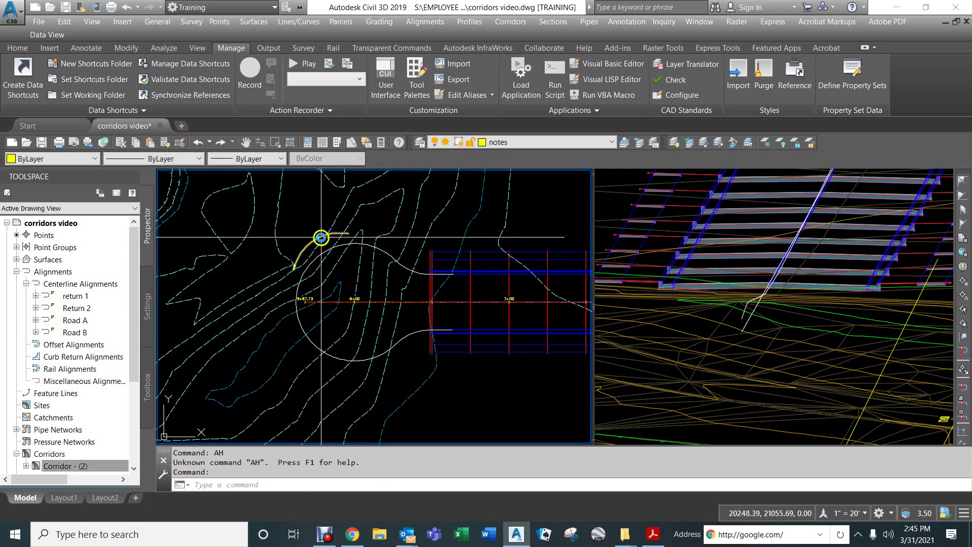
key("Escape")
key("Escape")
key("Escape")
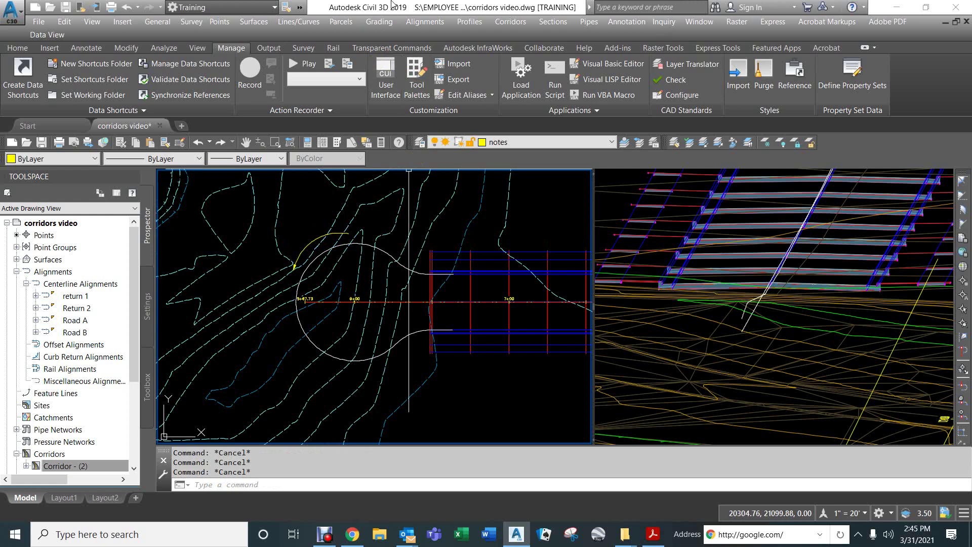
- Create an alignment from the cul-de-sac outline, without curves between tangents
left_click(422, 22)
left_click(434, 51)
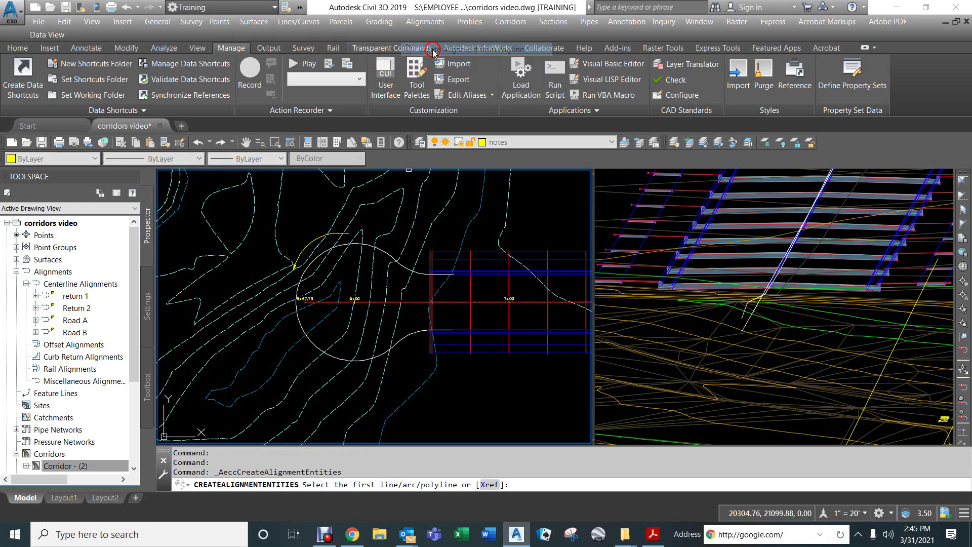
left_click(386, 254)
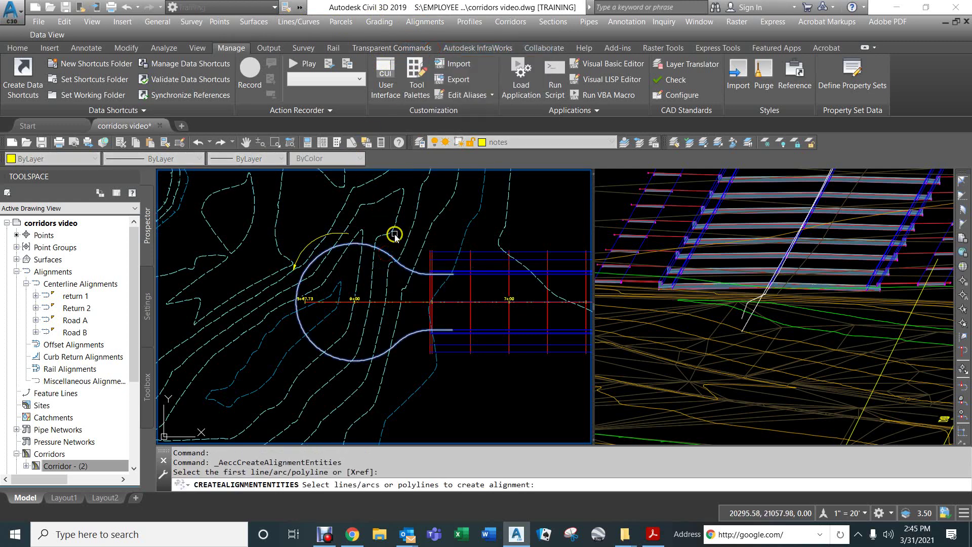
key("Return")
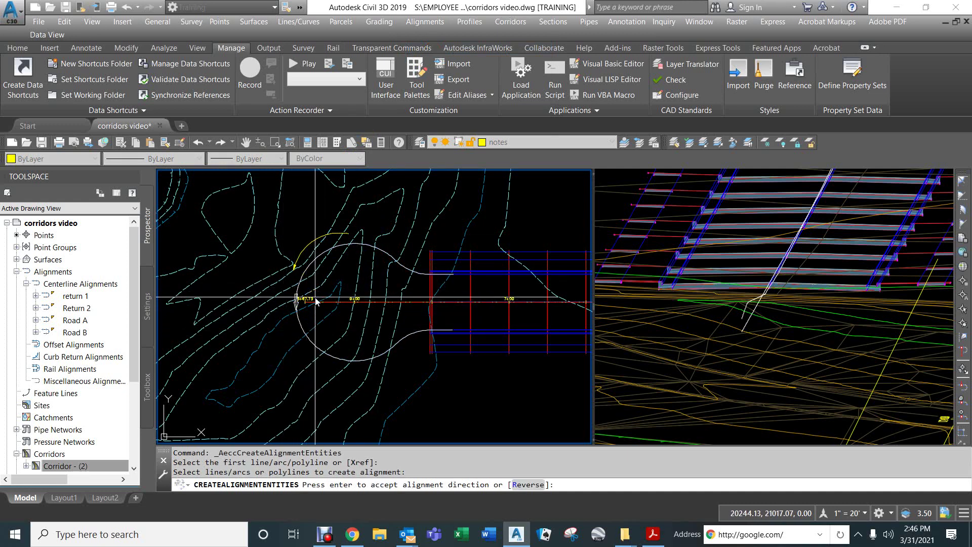
key("Return")
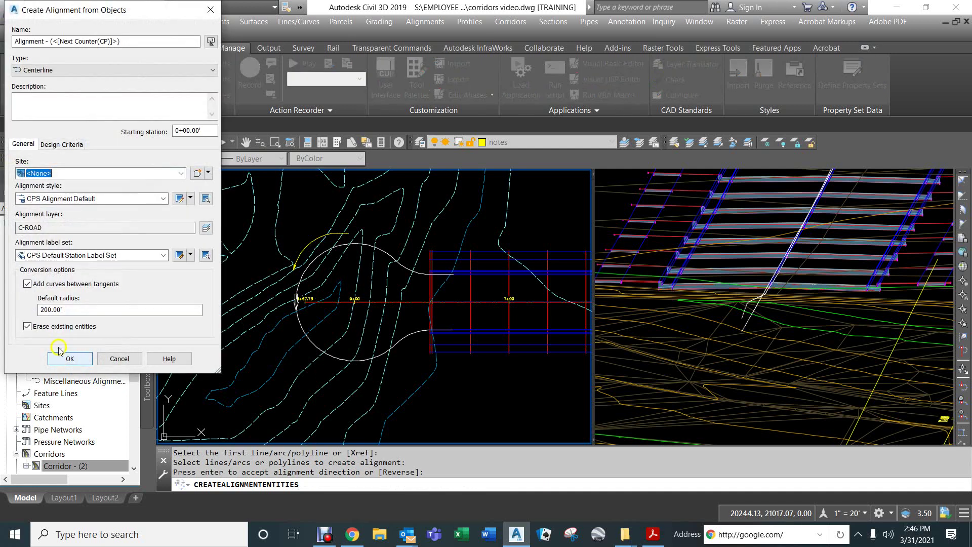
left_click(28, 283)
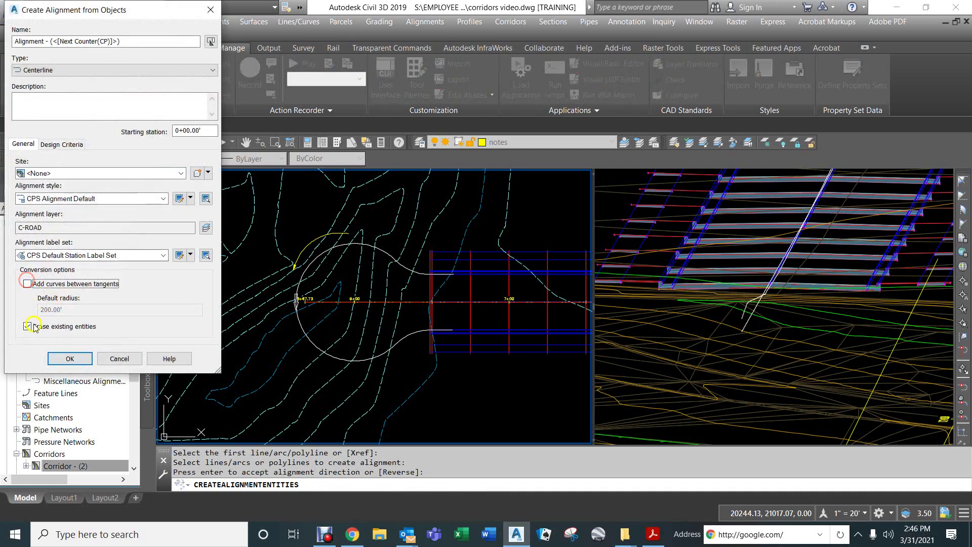
left_click(71, 358)
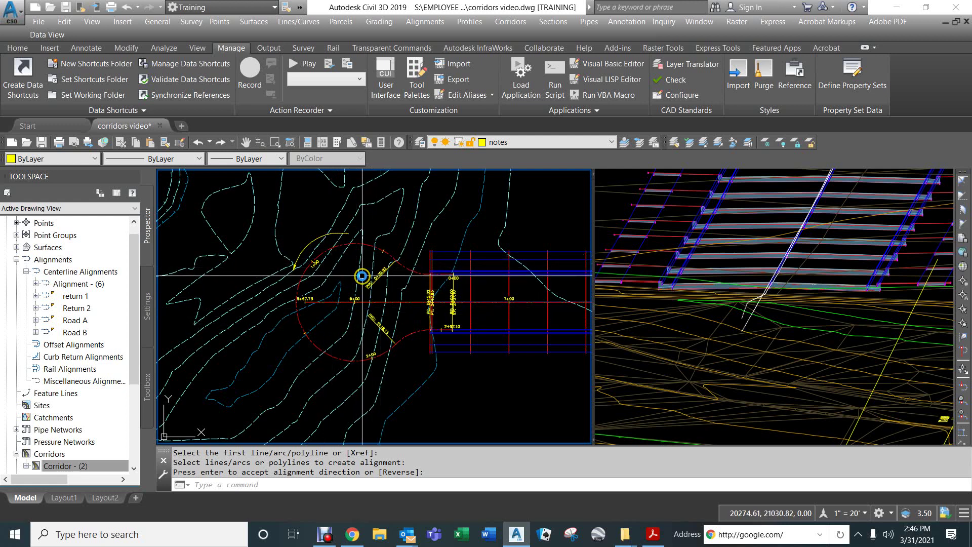
scroll(359, 276, "up", 5)
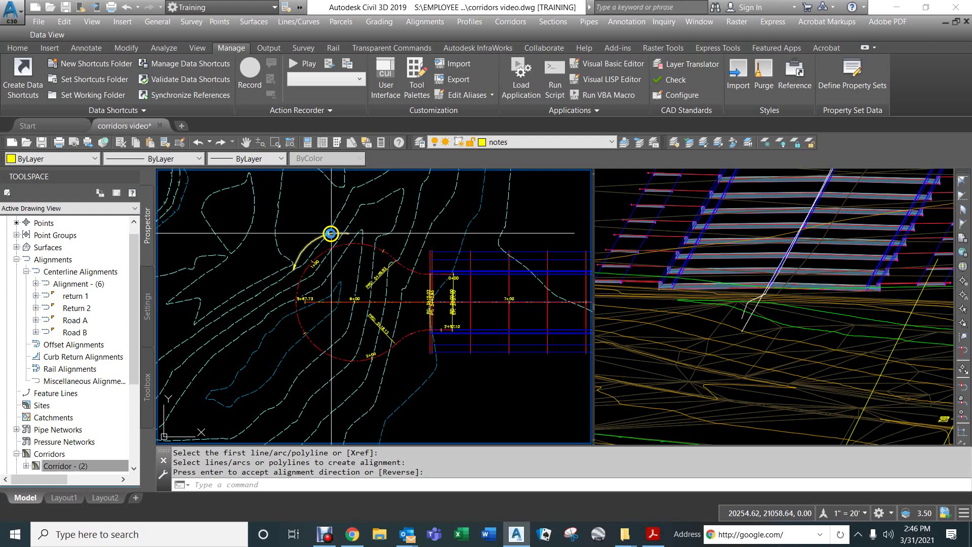
key("Return")
- Erase the yellow arrow arc
left_click(301, 257)
type("E")
key("Return")
scroll(325, 225, "down", 5)
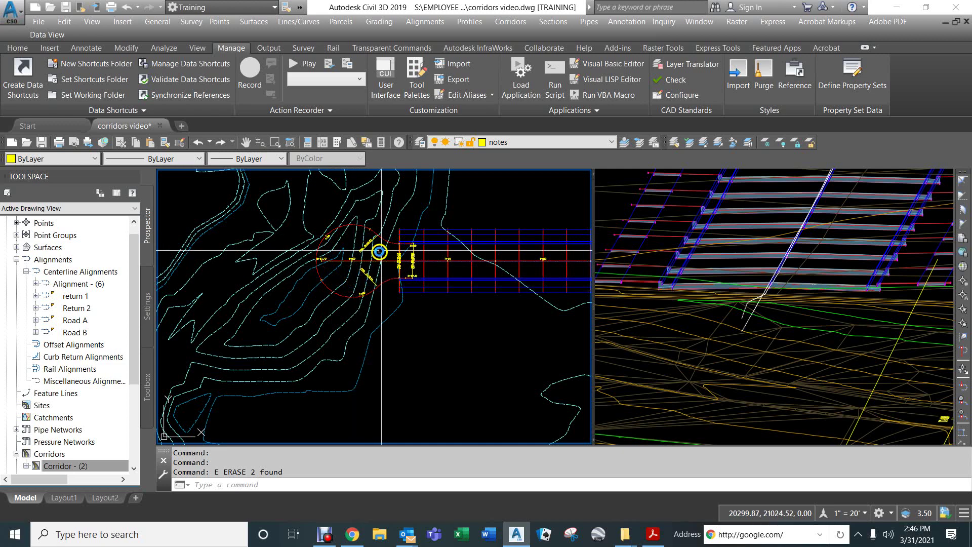
- Pick Alignment - (6) in Create Profile from Surface, then cancel the dialog
left_click(466, 22)
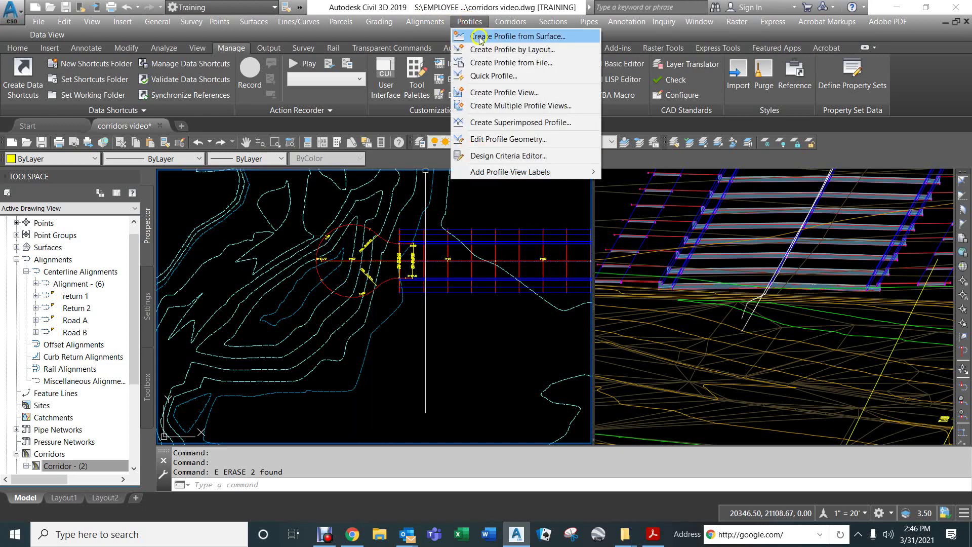
left_click(479, 36)
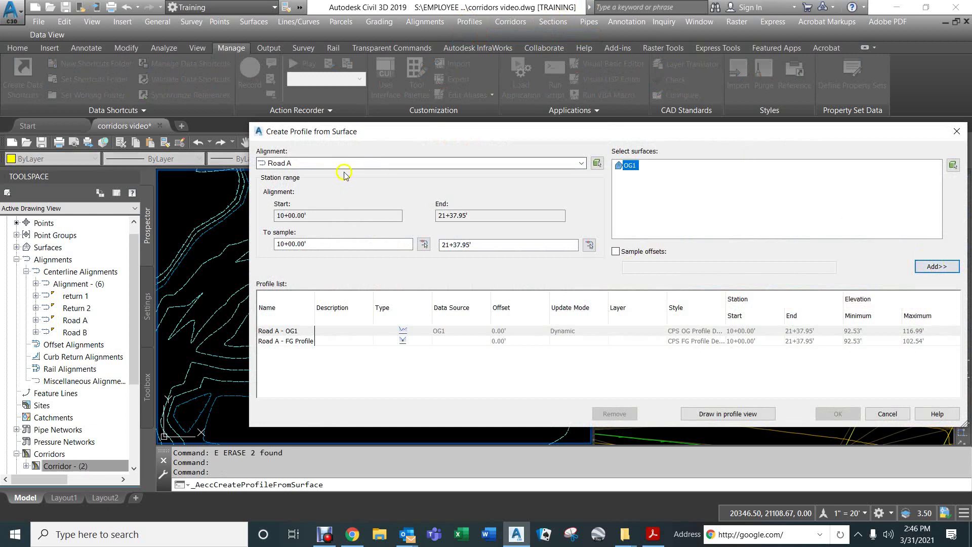
left_click(334, 166)
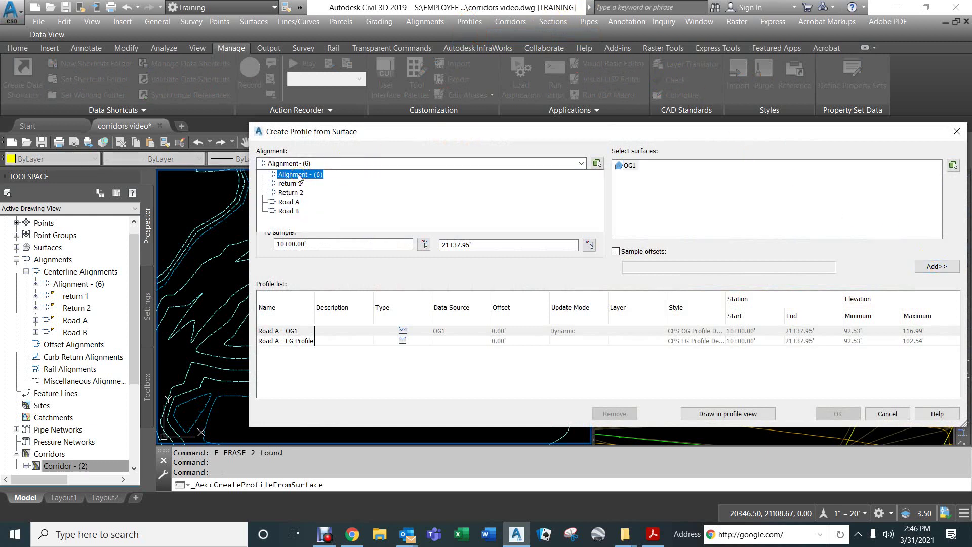
left_click(299, 176)
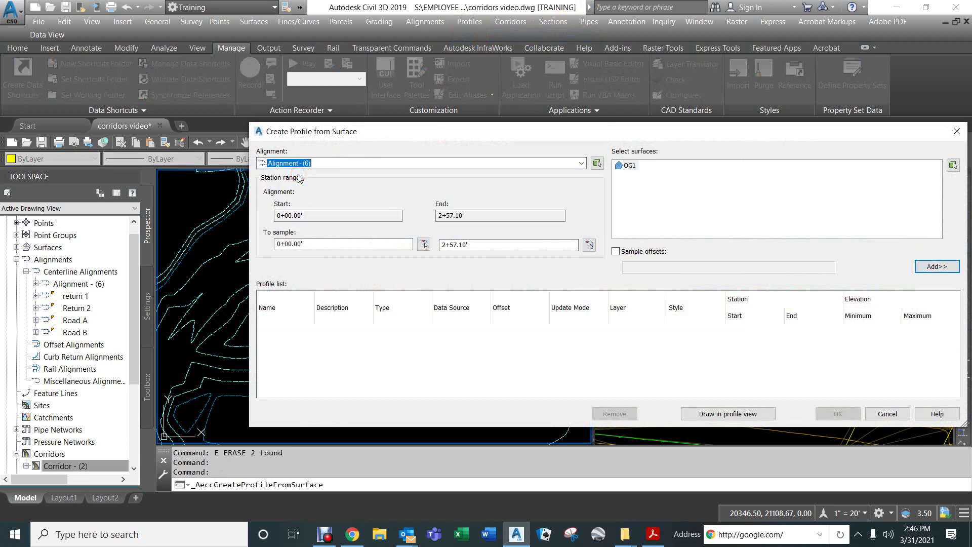
left_click(891, 413)
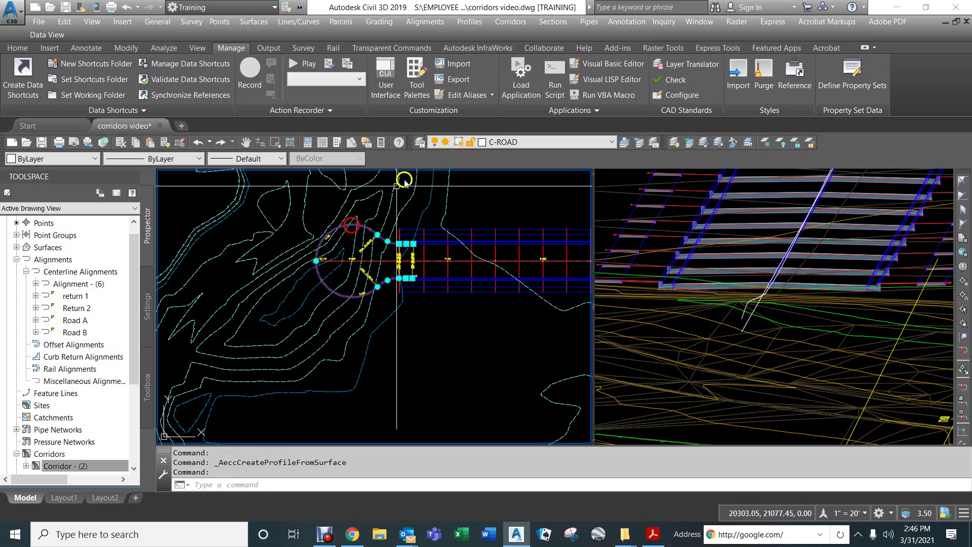
- Rename Alignment - (6) to CUL DE SAC in its Alignment Properties
right_click(337, 183)
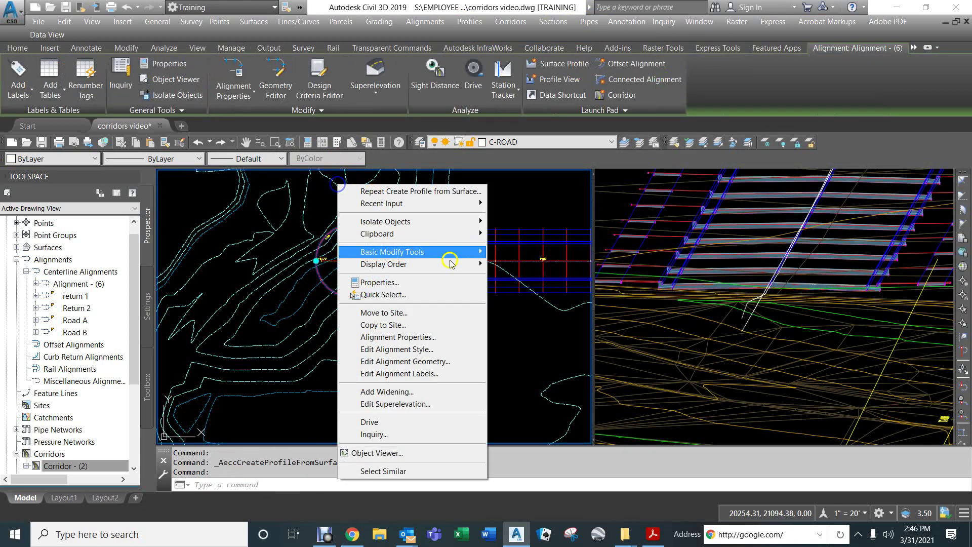
left_click(388, 337)
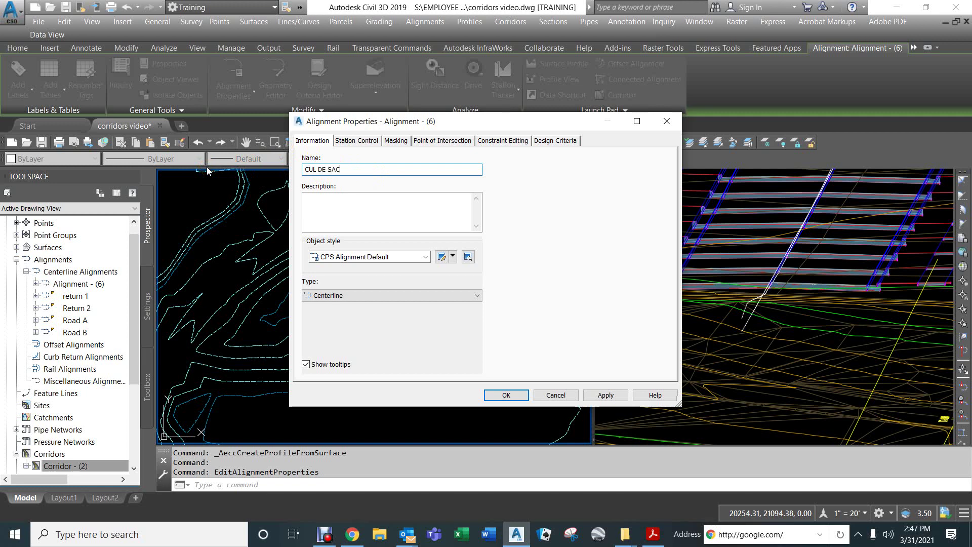
left_click(508, 395)
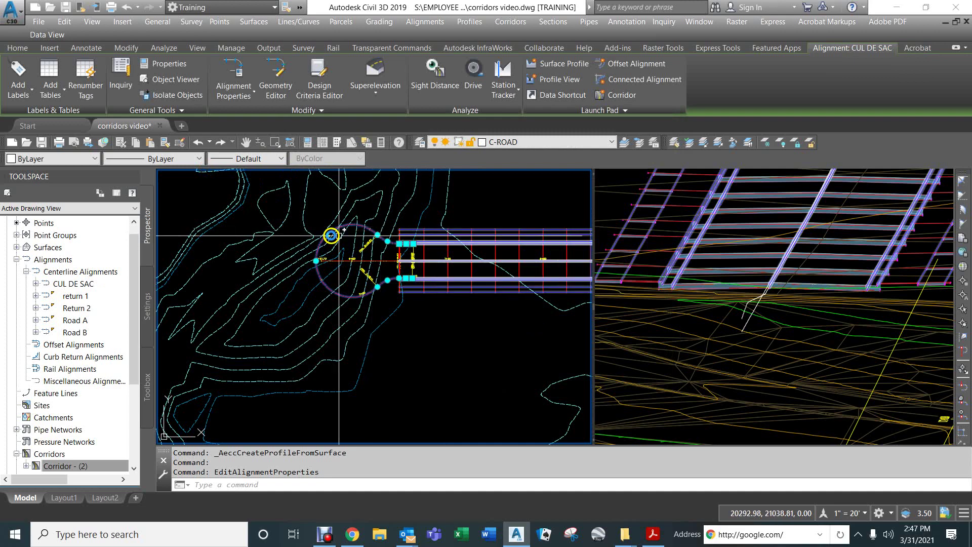
- Add the OG1 surface profile along CUL DE SAC and choose to draw it in a profile view
left_click(457, 24)
left_click(481, 36)
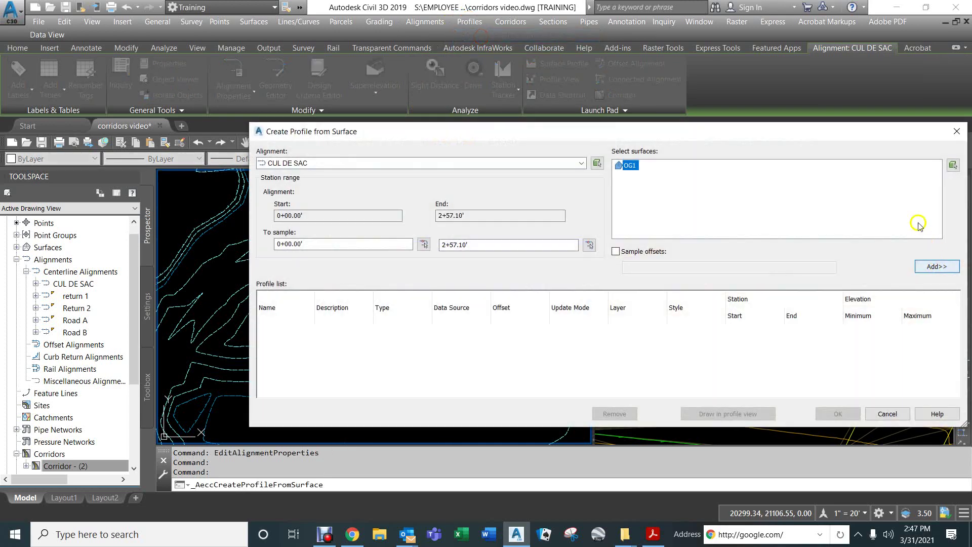
left_click(311, 163)
left_click(292, 176)
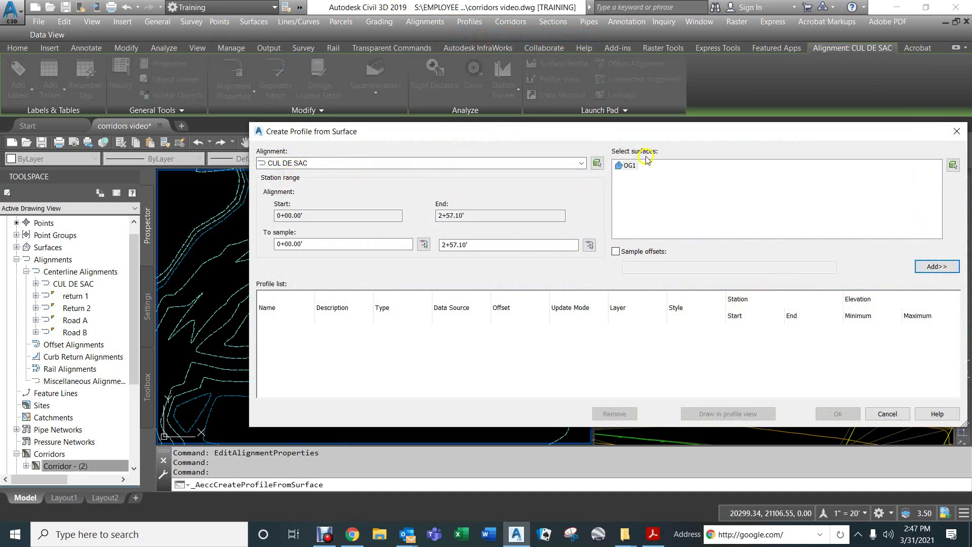
left_click(935, 267)
left_click(744, 414)
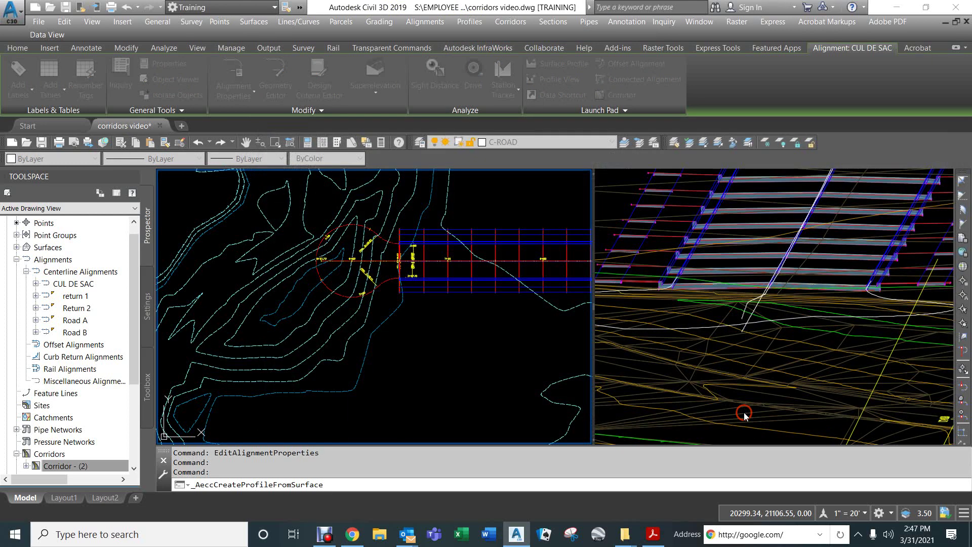
- Create the profile view with the CPS Profile View Defaults style, panning to empty space
left_click(419, 256)
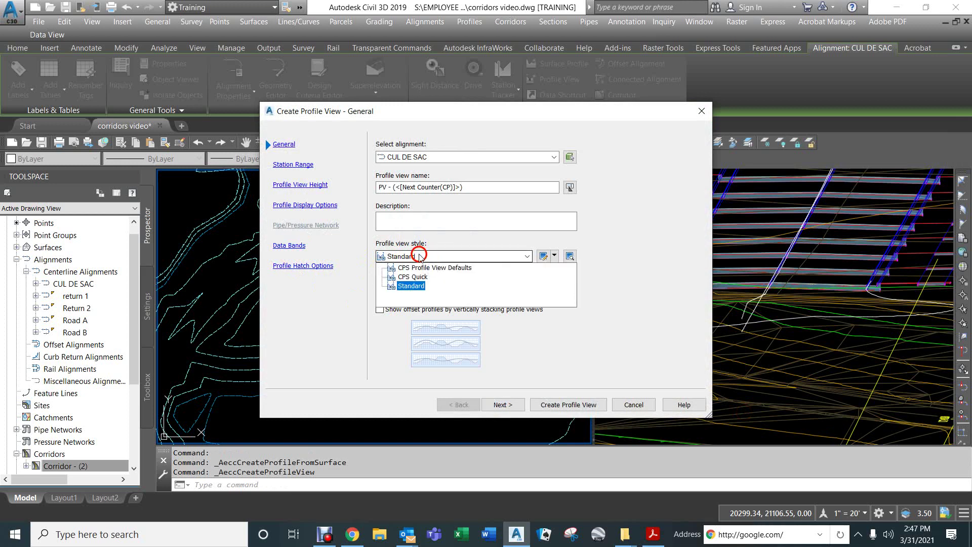
left_click(412, 268)
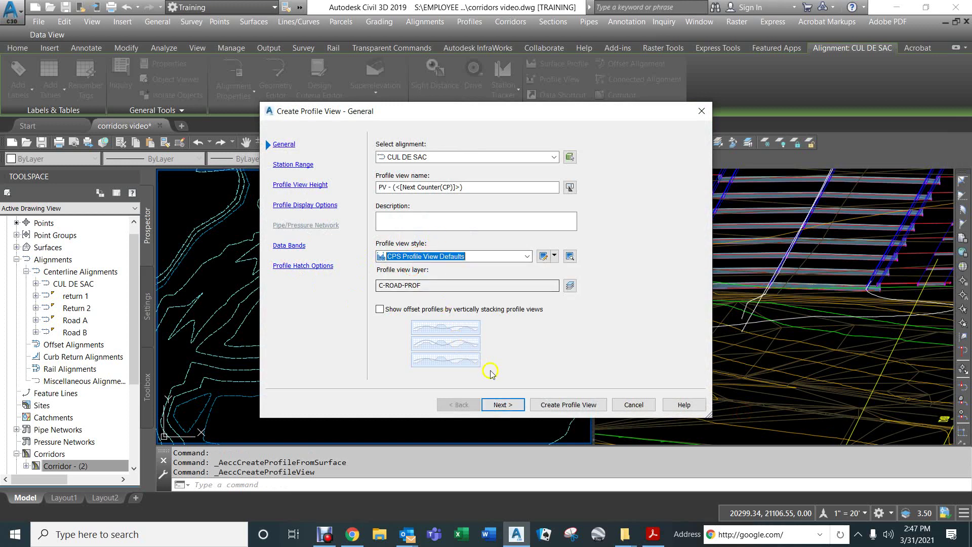
left_click(499, 405)
left_click(500, 405)
left_click(502, 404)
left_click(502, 405)
left_click(508, 407)
left_click(564, 404)
scroll(499, 352, "down", 5)
middle_click_drag(496, 350, 215, 258)
- Place the CUL DE SAC profile view in empty space and centre it on screen
left_click(392, 346)
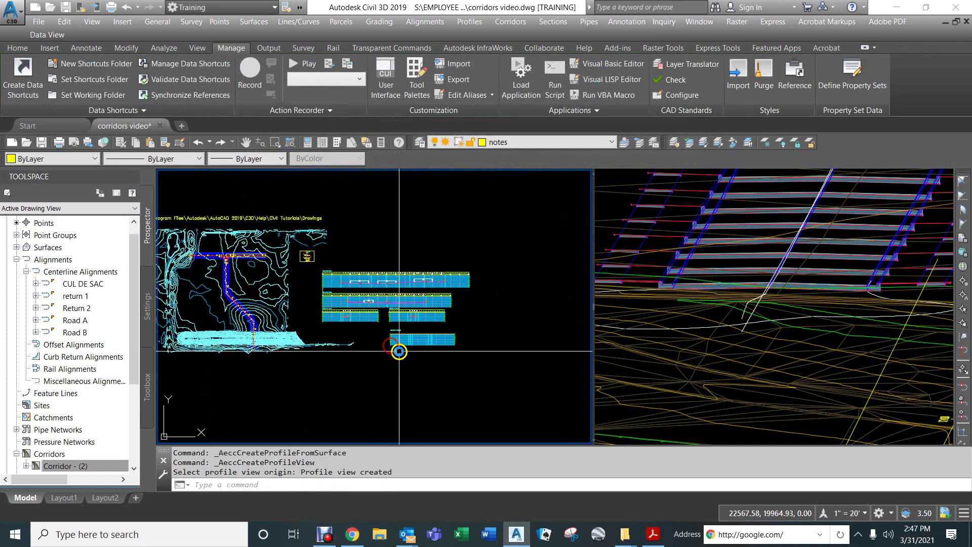
scroll(427, 340, "up", 5)
middle_click_drag(441, 306, 406, 256)
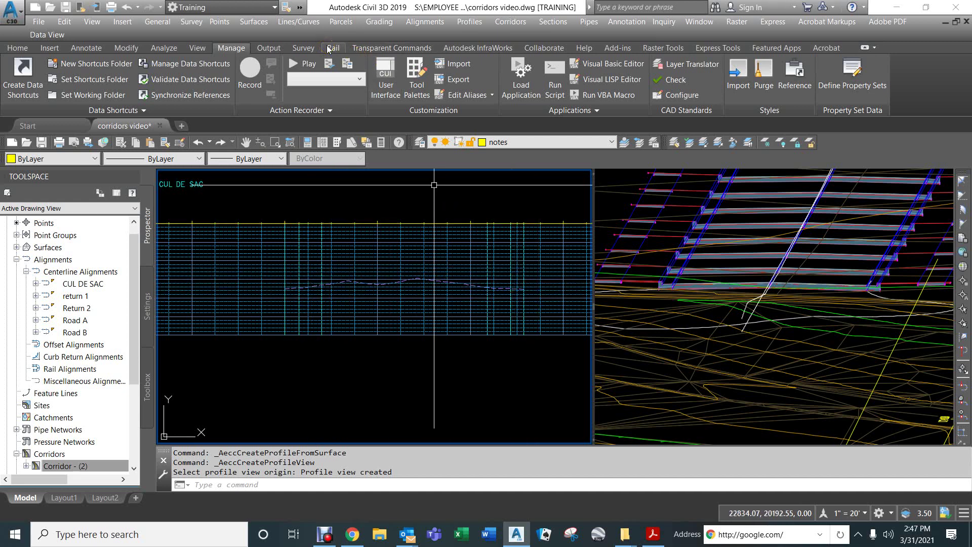
left_click(467, 23)
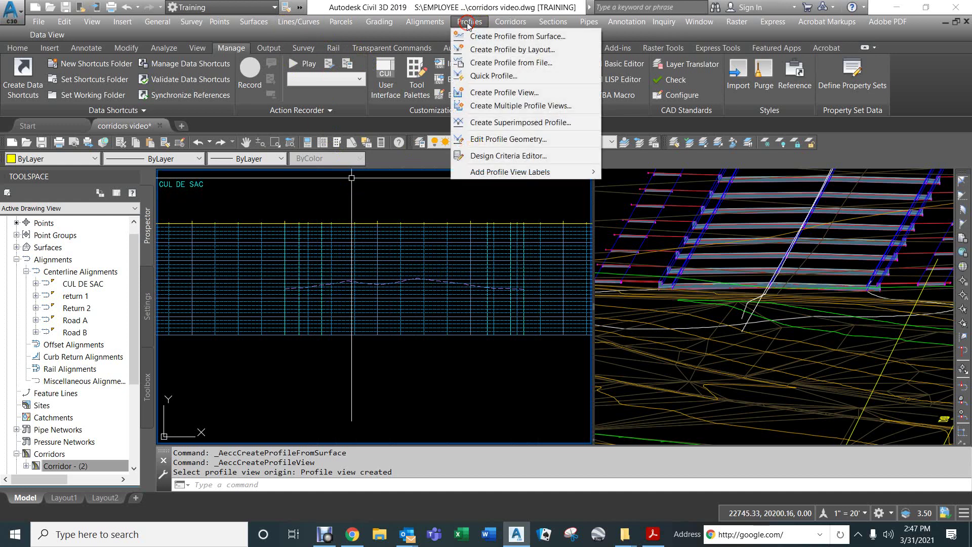
- Create a layout profile named FG1-CUL DE SAC in the CUL DE SAC profile view
left_click(482, 50)
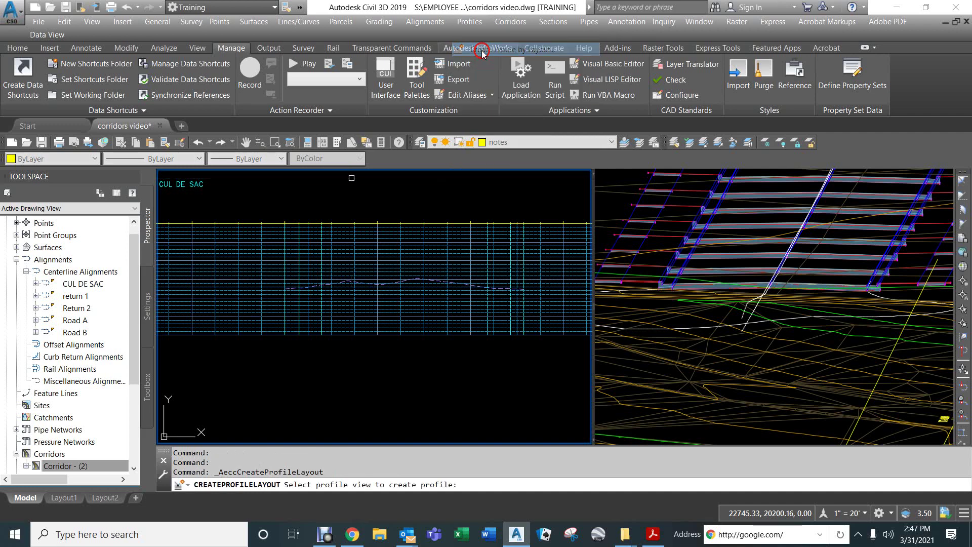
left_click(333, 245)
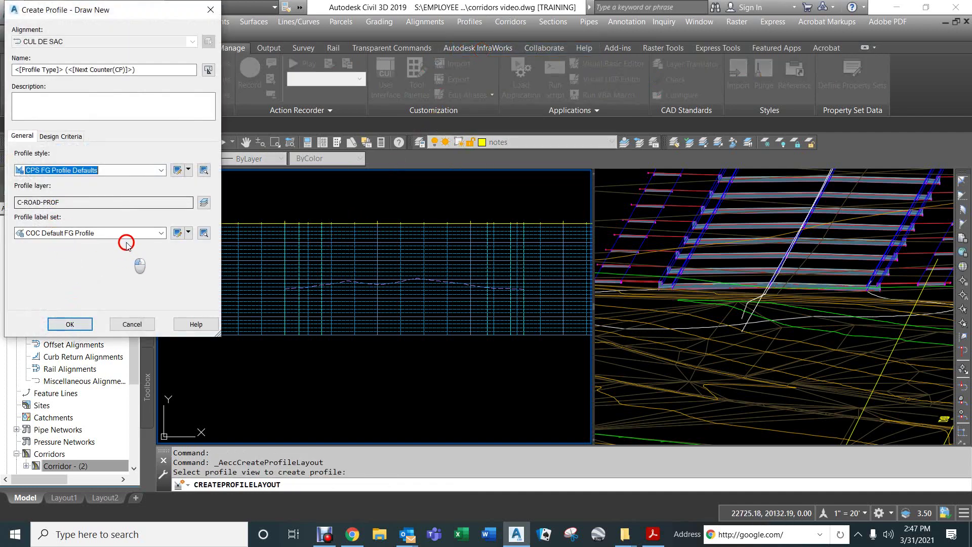
left_click_drag(150, 69, 5, 55)
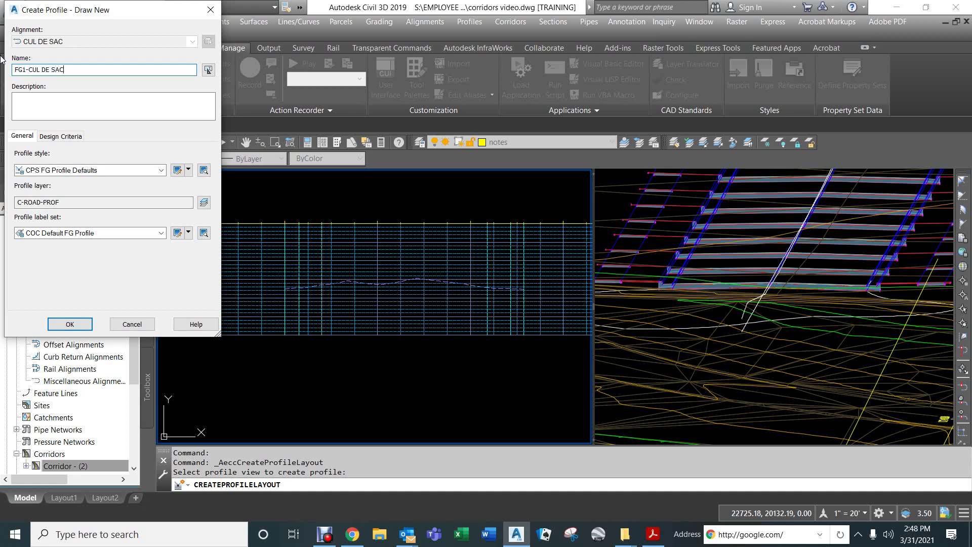
left_click(69, 324)
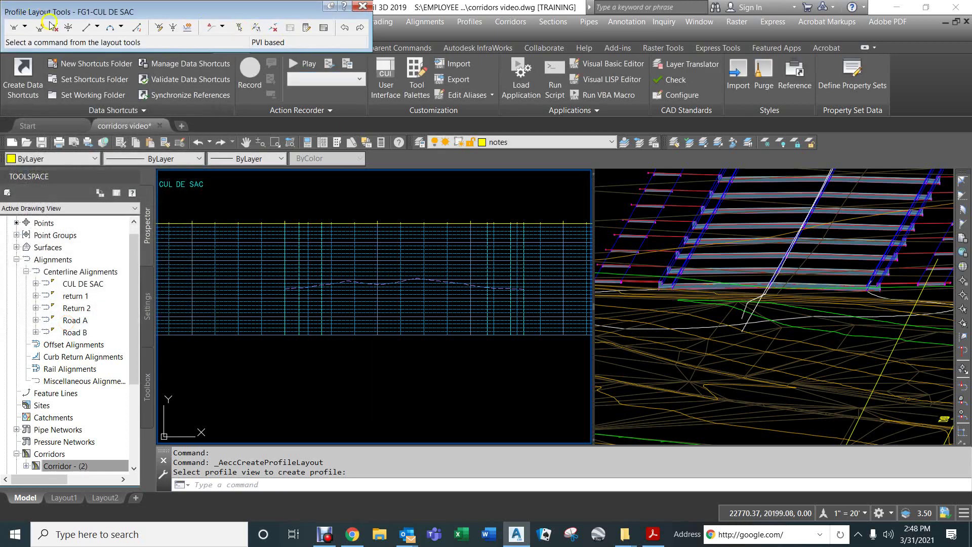
- Draw FG1-CUL DE SAC tangents starting and ending on the OG1 ground line, using NEA snaps with Ortho off
left_click(14, 28)
scroll(356, 280, "up", 5)
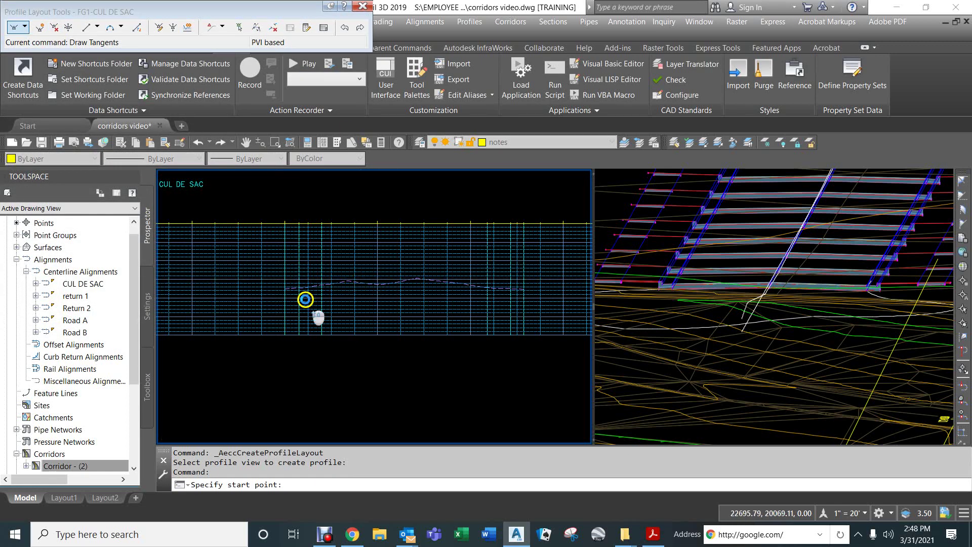
type("NEA")
key("Return")
left_click(285, 264)
scroll(325, 254, "down", 4)
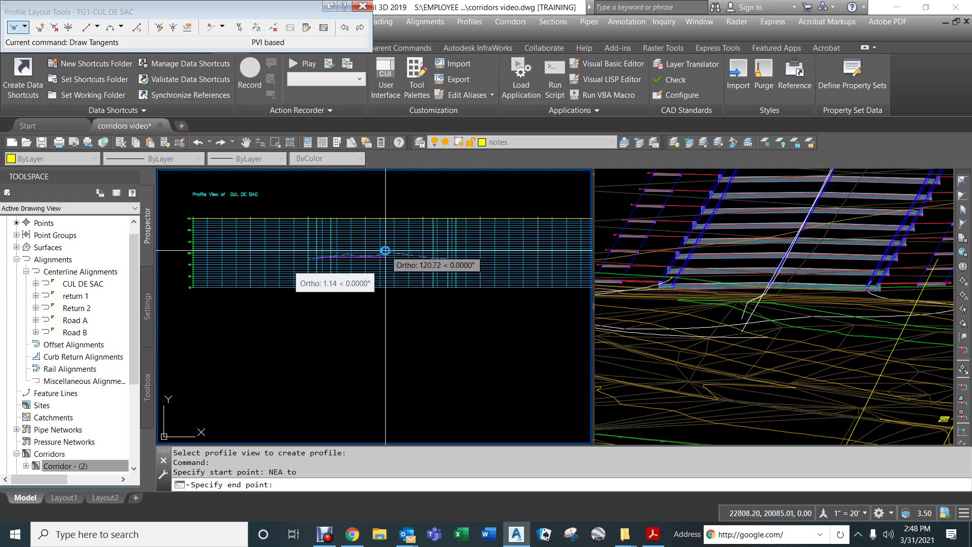
key("F8")
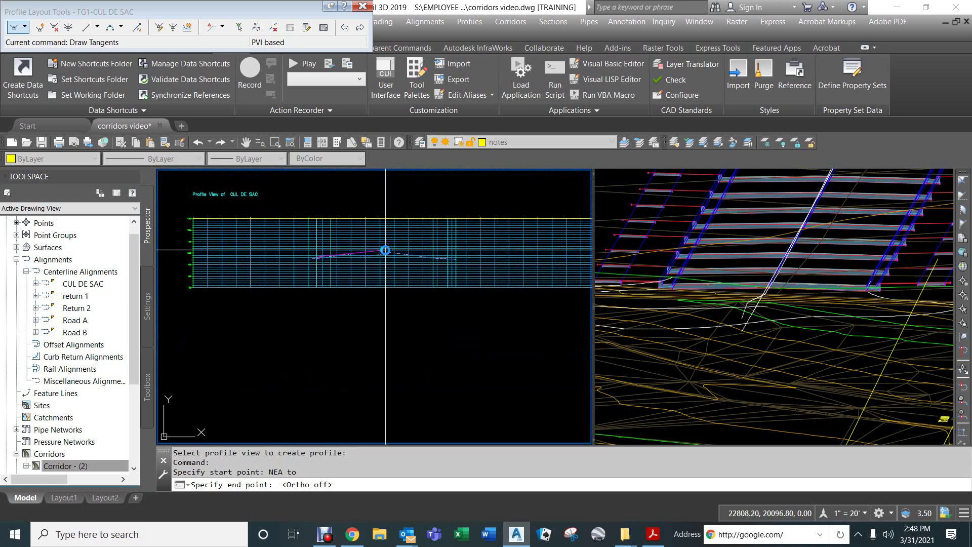
scroll(446, 259, "up", 4)
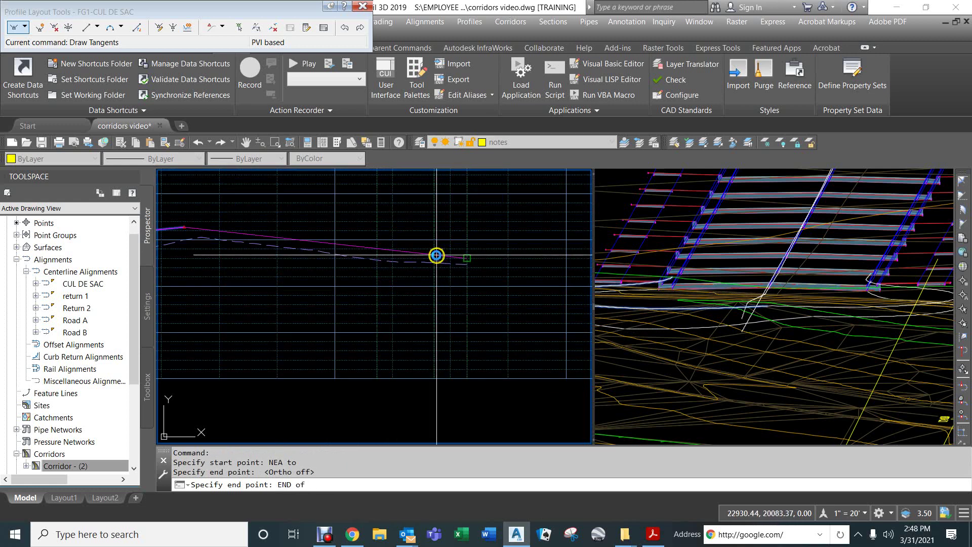
scroll(431, 257, "up", 3)
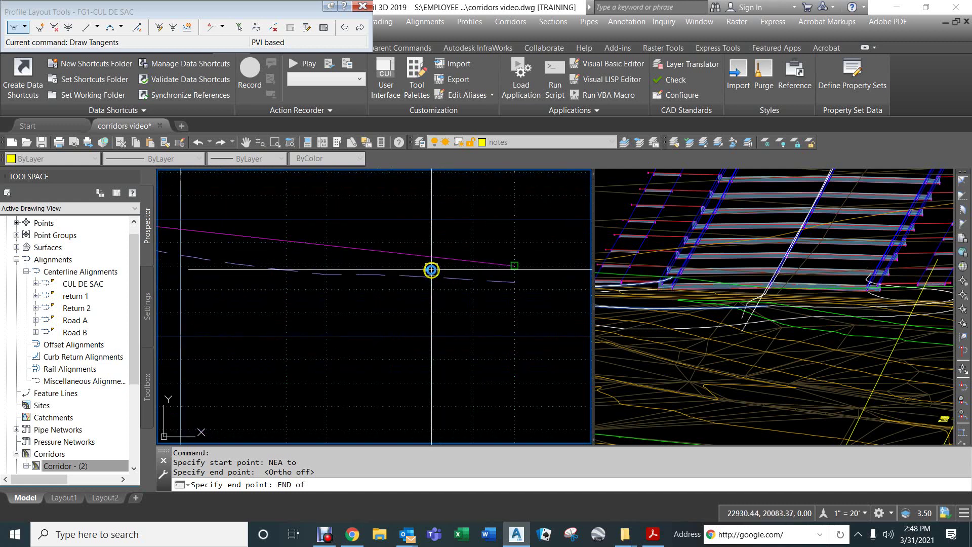
left_click(397, 254)
type("nea")
key("Return")
left_click(432, 254)
key("Return")
scroll(400, 321, "down", 6)
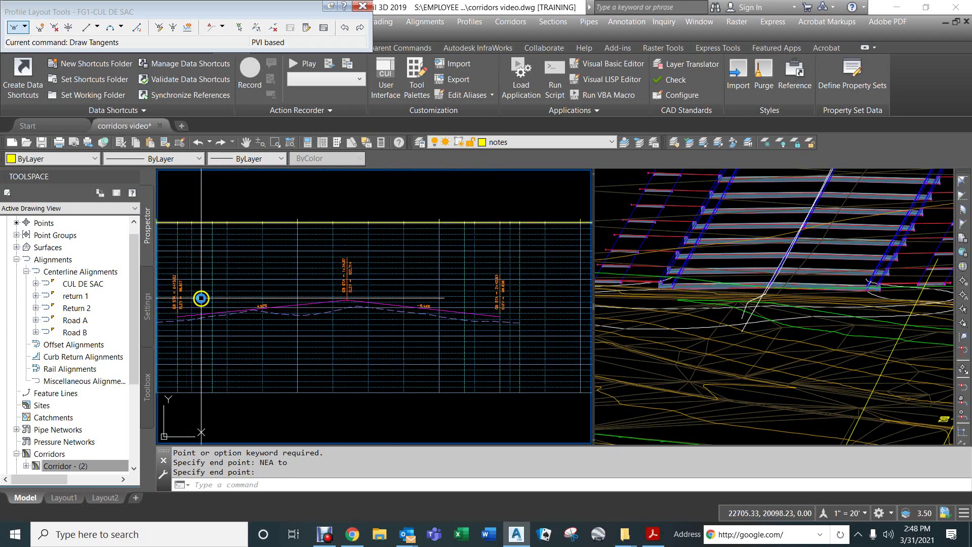
- Measure the distance between two grade-break stations with DIST
scroll(199, 298, "up", 2)
scroll(284, 227, "up", 4)
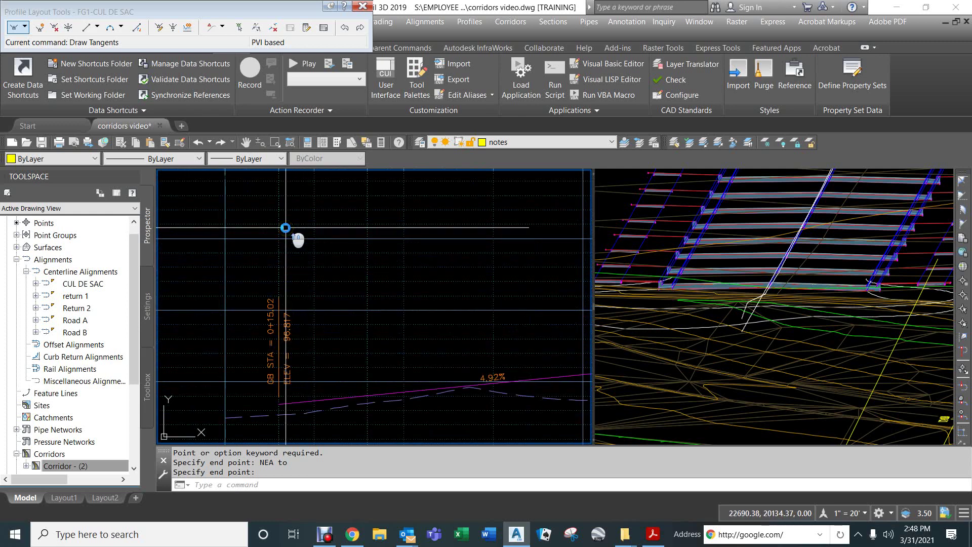
type("di")
key("Return")
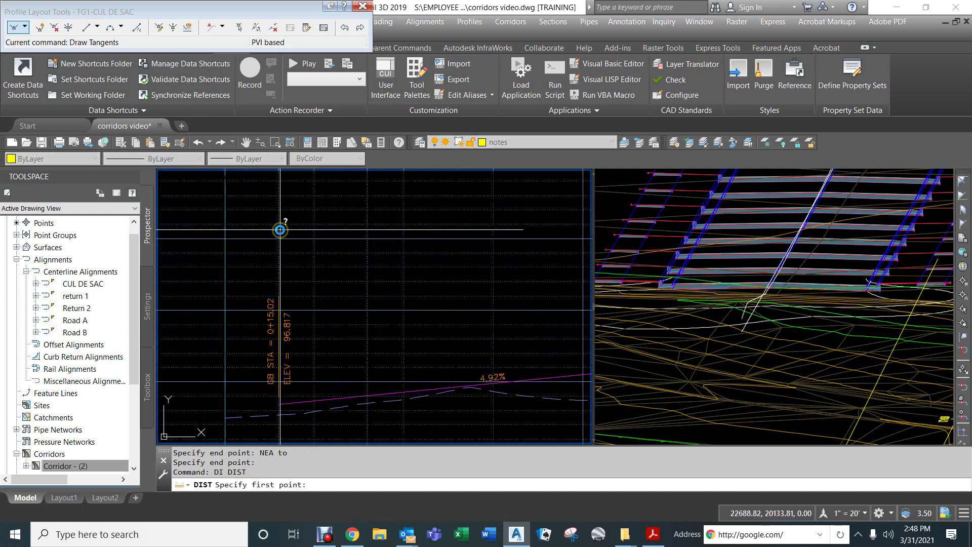
left_click(279, 231)
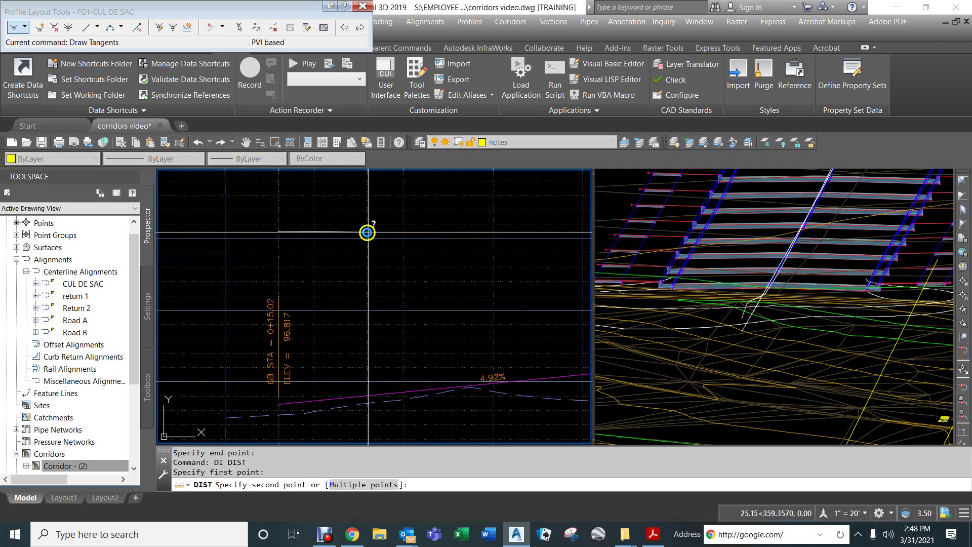
left_click(367, 231)
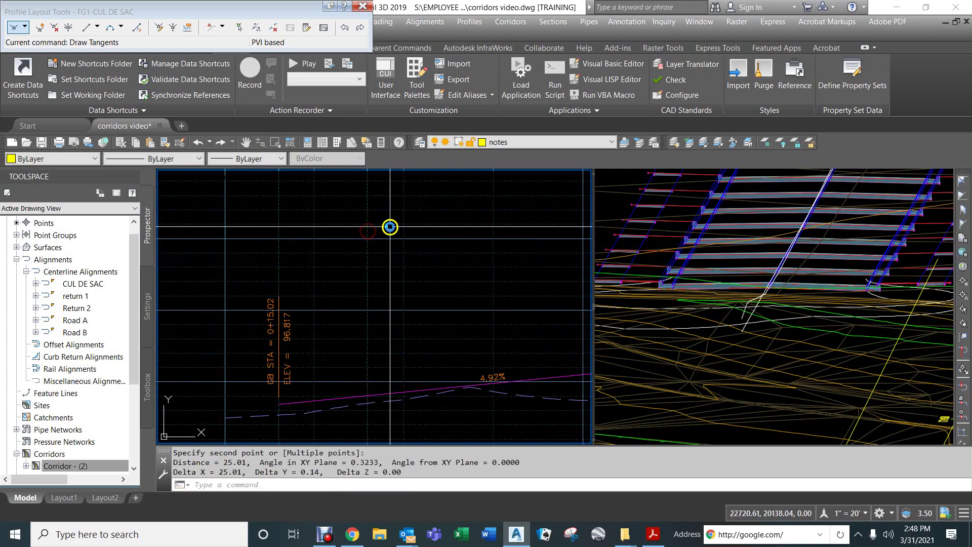
- Draw three short horizontal lines at the grade-break stations, including near 2+42.93 and the grid top
type("l")
key("Return")
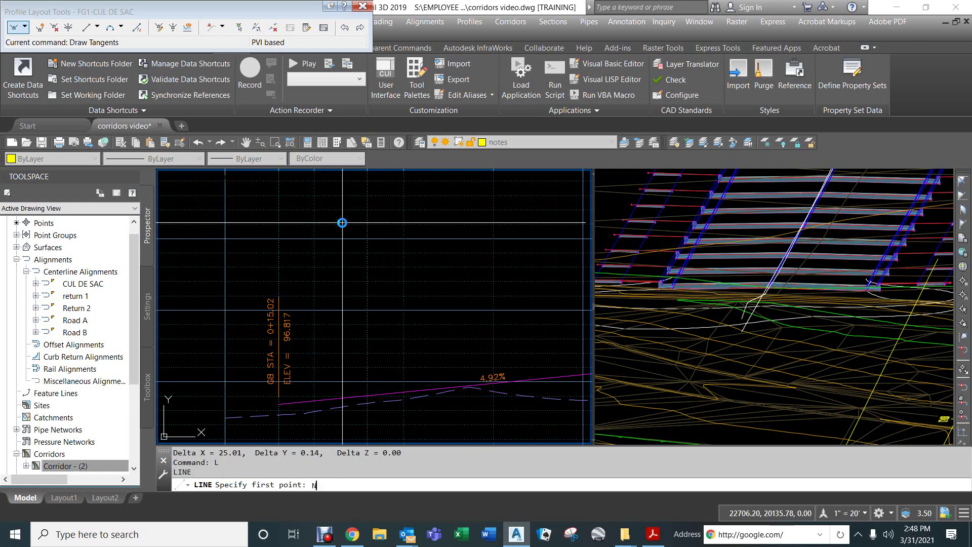
left_click(280, 232)
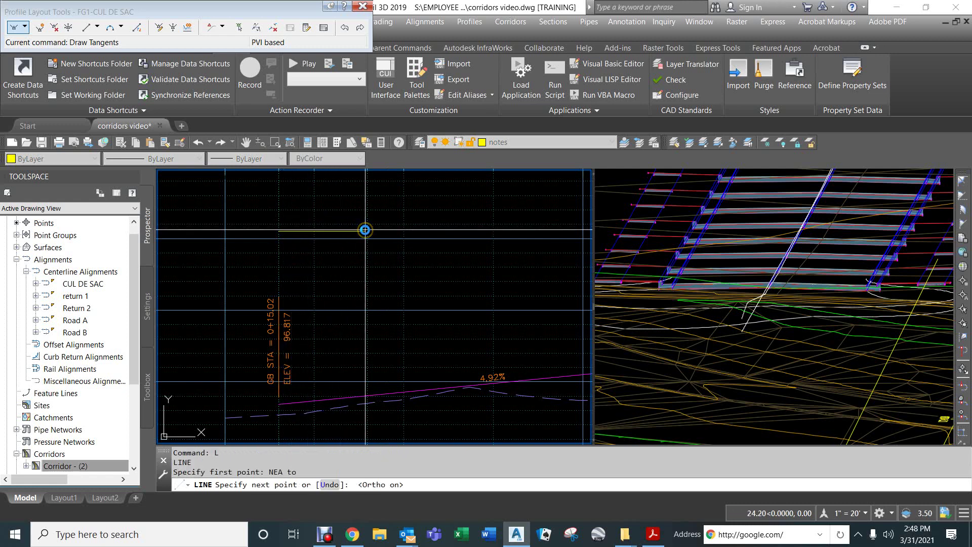
left_click(367, 231)
key("Return")
scroll(400, 236, "down", 5)
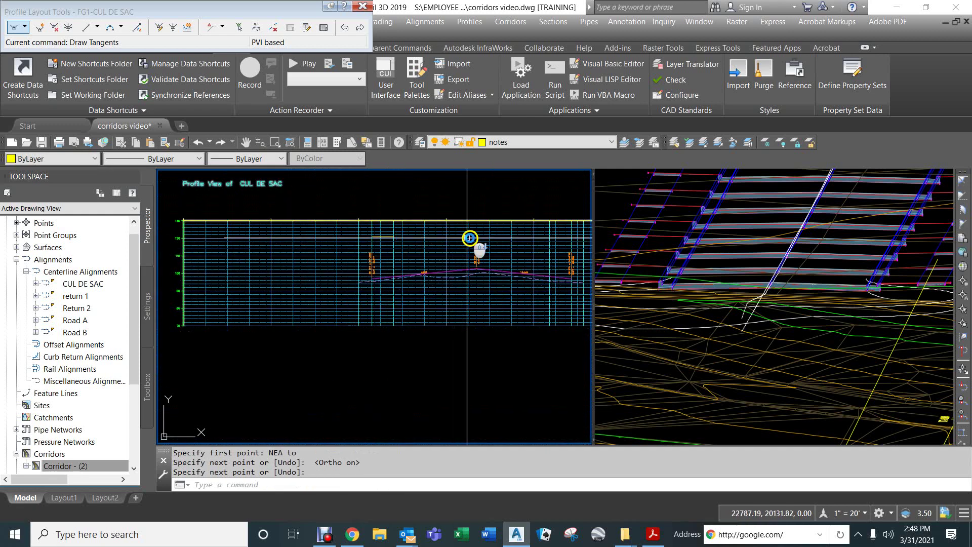
scroll(391, 235, "up", 5)
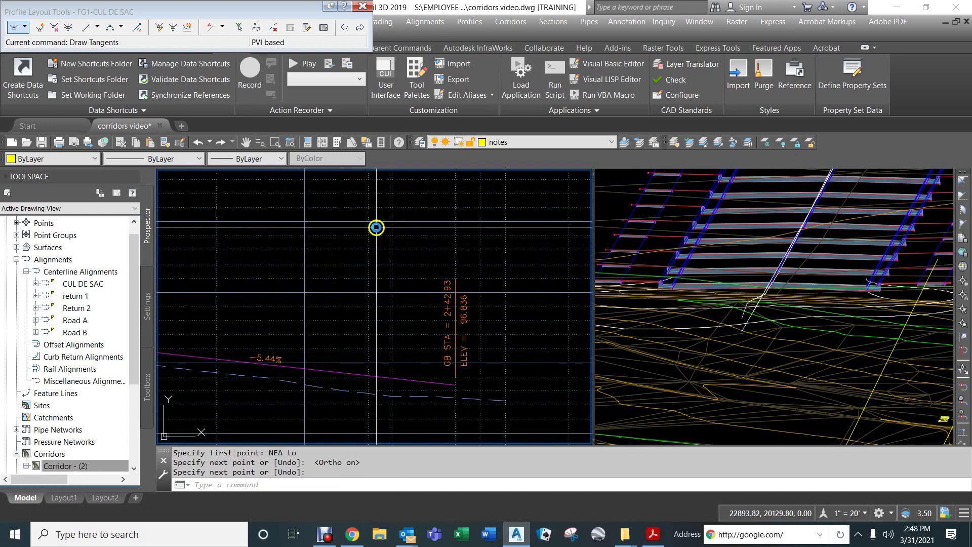
key("Return")
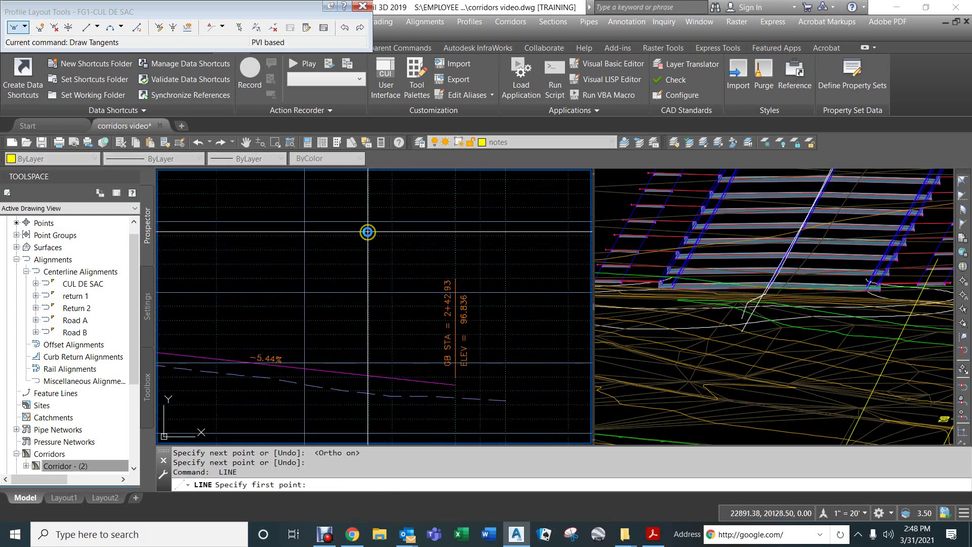
left_click(368, 231)
left_click(455, 233)
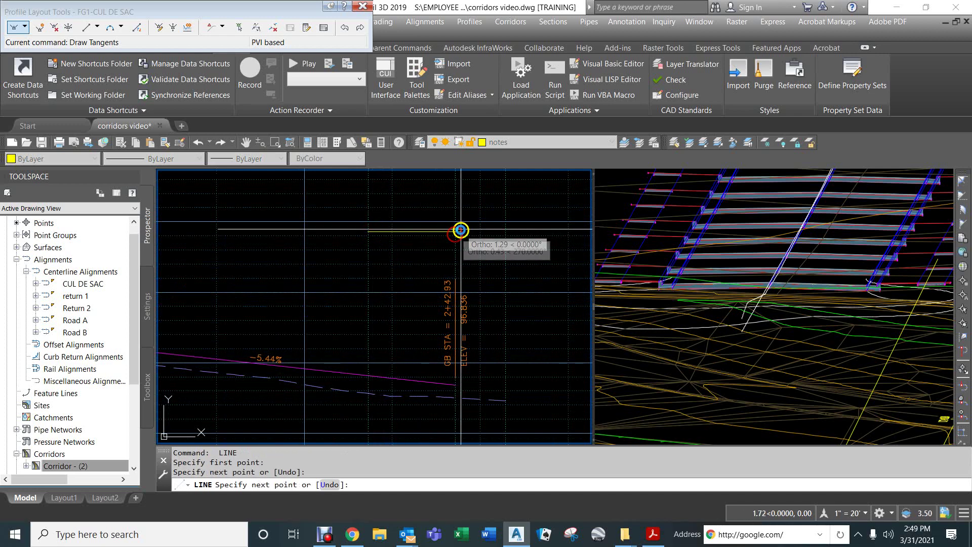
key("Return")
scroll(445, 234, "down", 5)
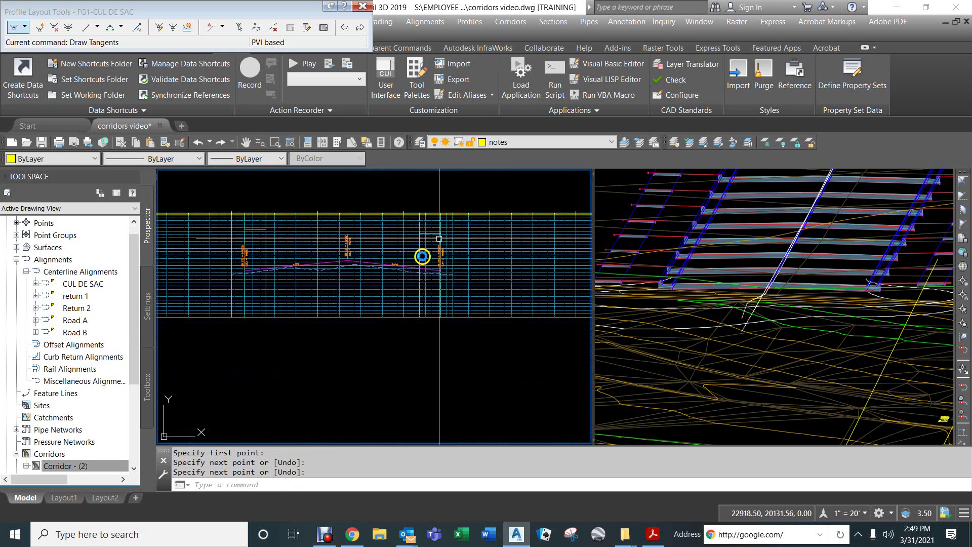
key("Return")
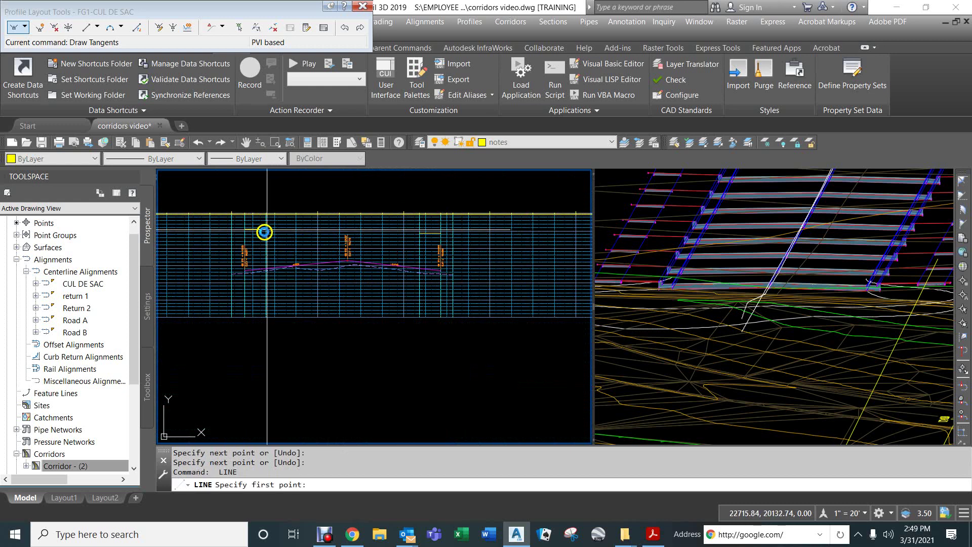
left_click(267, 220)
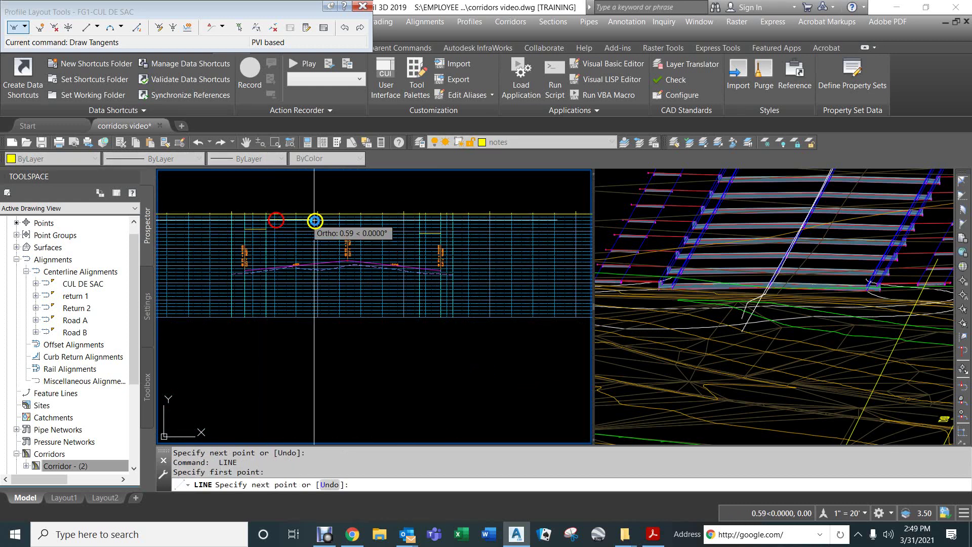
left_click(419, 220)
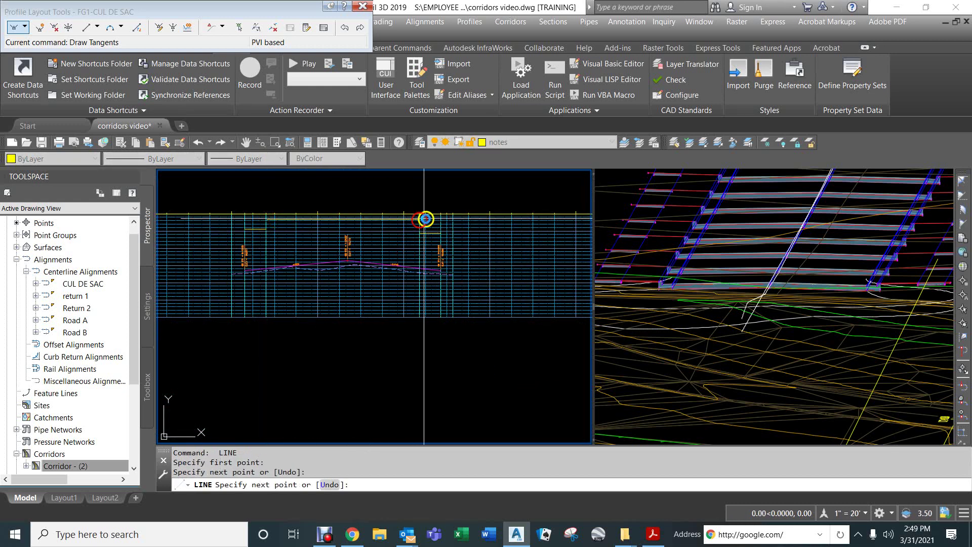
key("Return")
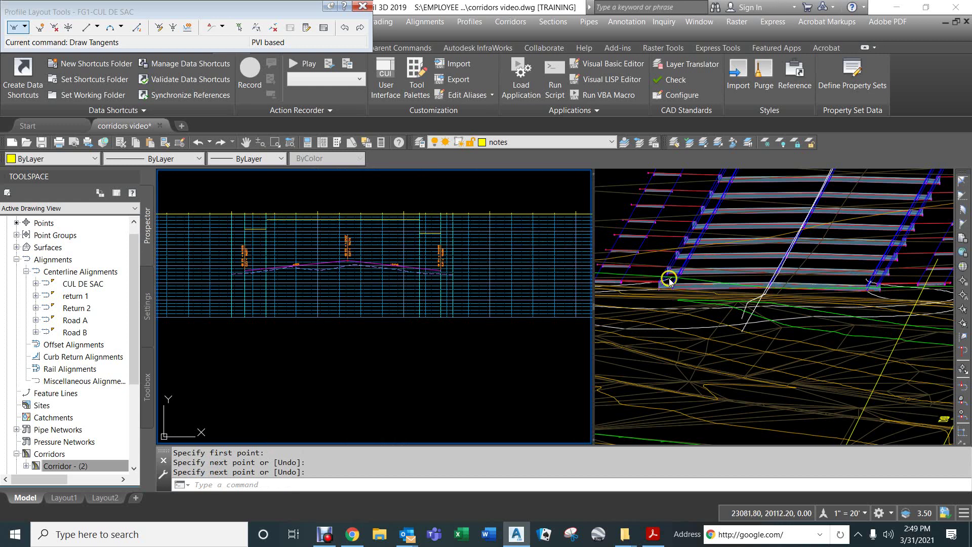
- Stretch the alignment end grip onto the corridor endpoint using an END snap
left_click(673, 224)
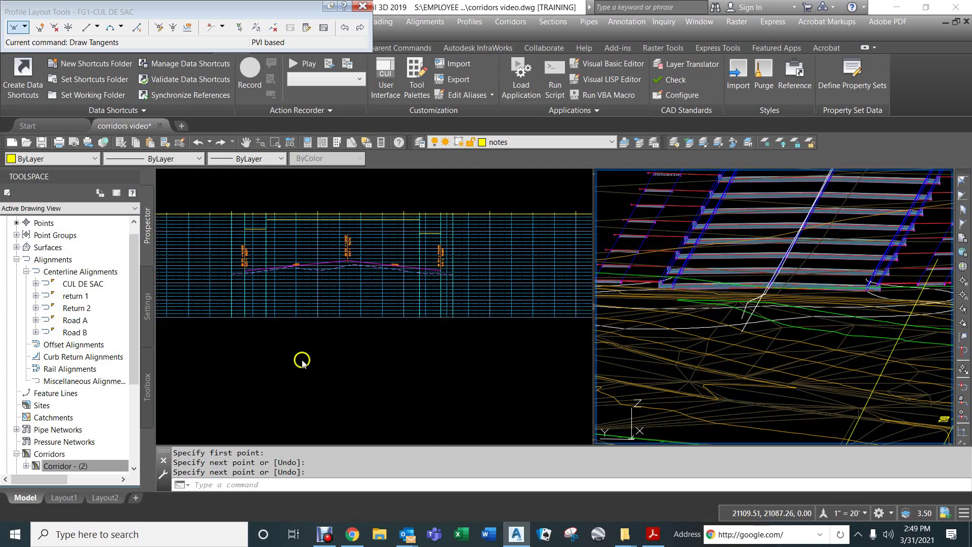
scroll(372, 362, "down", 10)
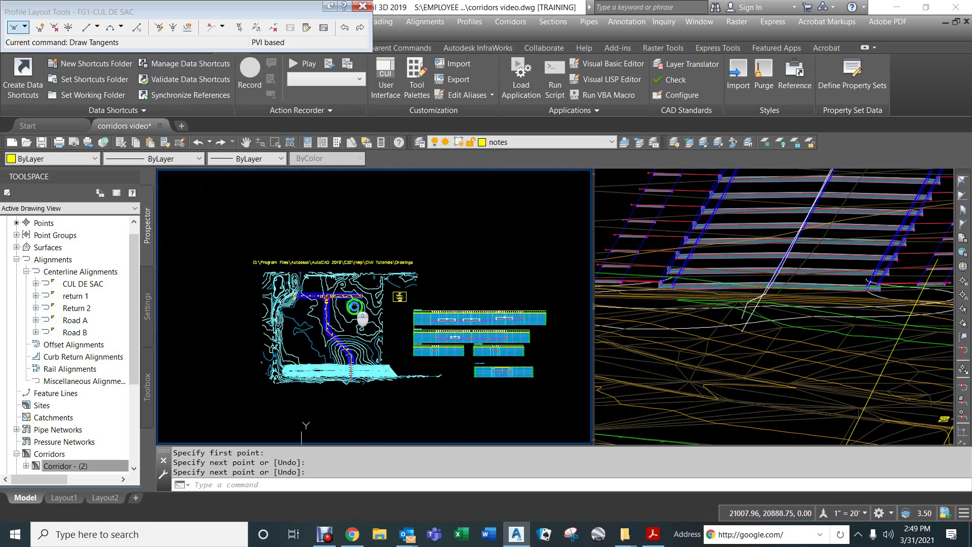
scroll(355, 306, "up", 8)
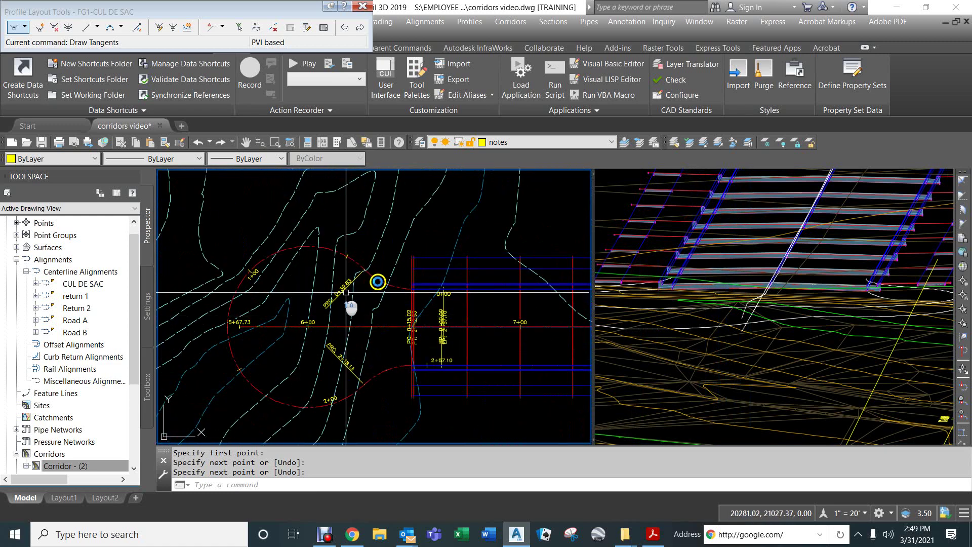
left_click(424, 257)
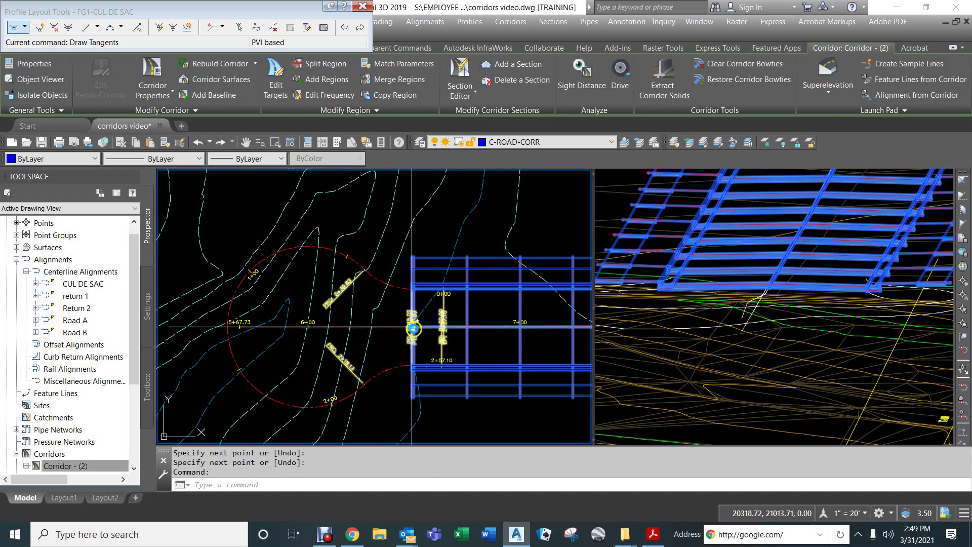
left_click(414, 328)
type("END")
key("Return")
left_click(400, 288)
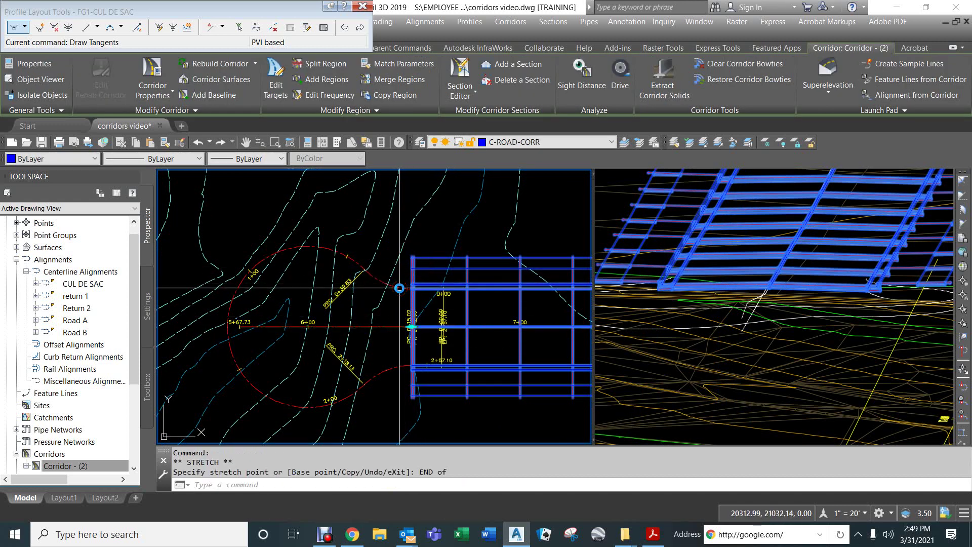
scroll(404, 289, "up", 5)
key("Escape")
key("Escape")
key("Escape")
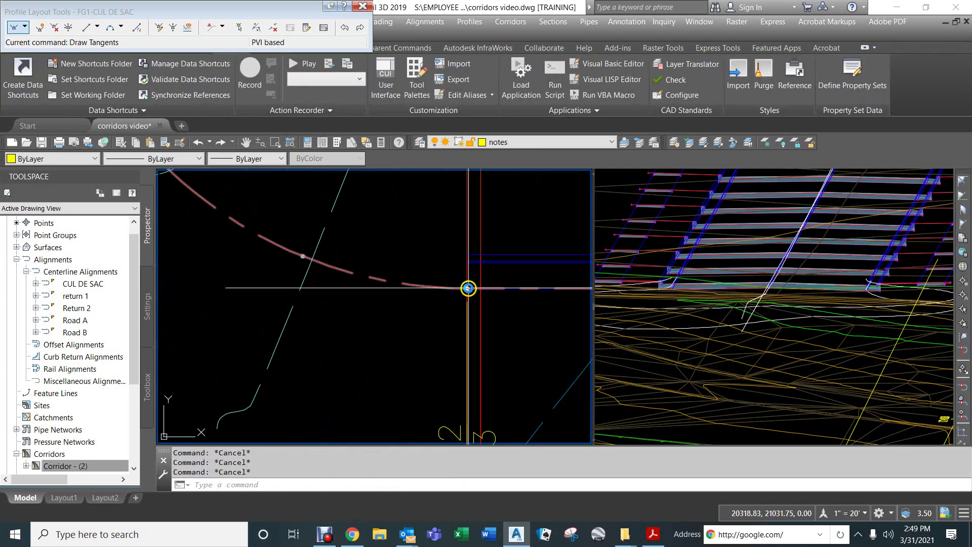
- Identify the corridor edge endpoint in the 3D view, reading elevation 95.43
scroll(468, 289, "down", 5)
scroll(468, 288, "down", 3)
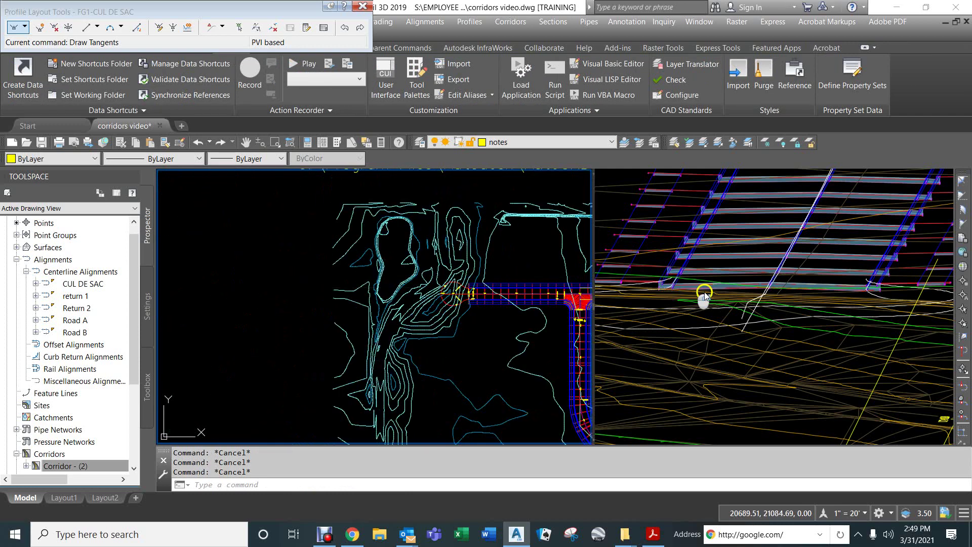
left_click(724, 291)
scroll(886, 276, "up", 5)
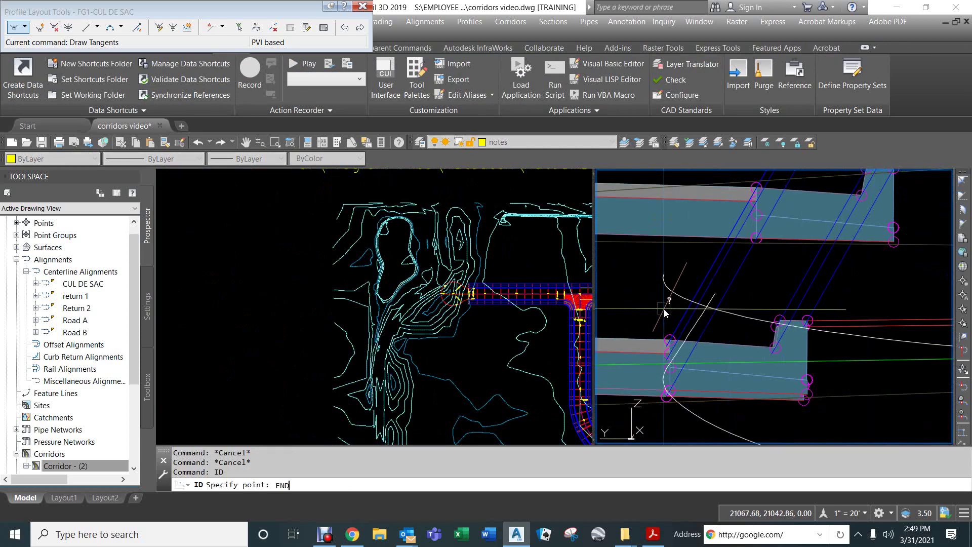
left_click(672, 346)
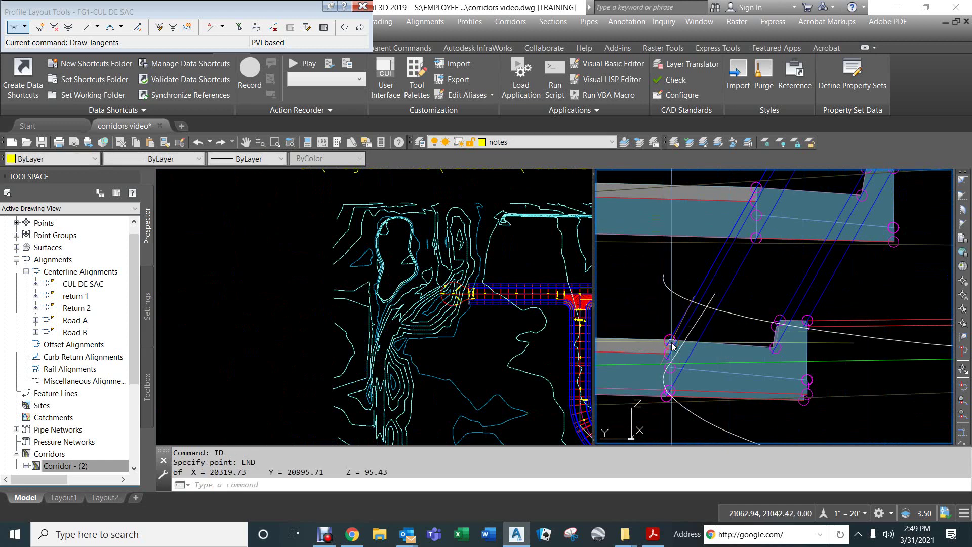
- Return to the plan view and zoom to the CUL DE SAC profile view
left_click(545, 256)
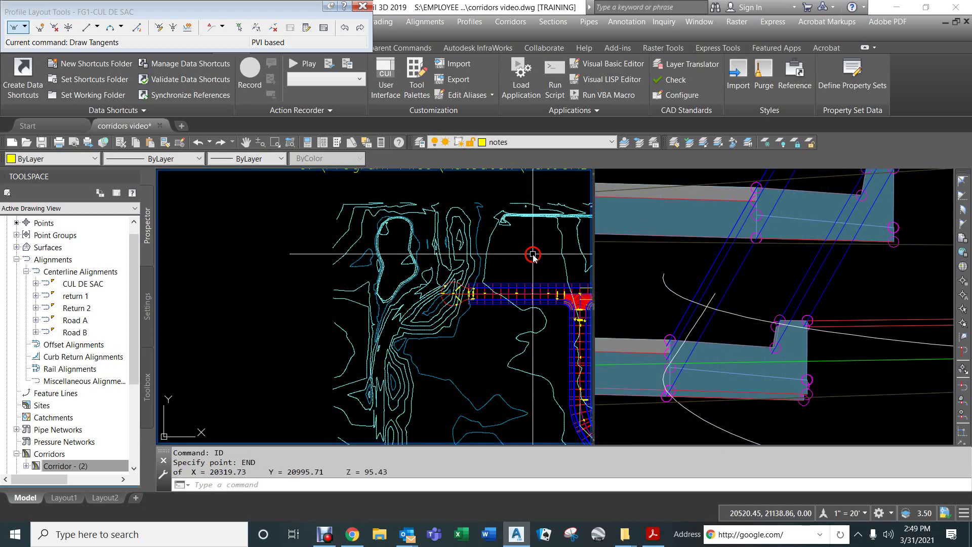
scroll(473, 286, "down", 6)
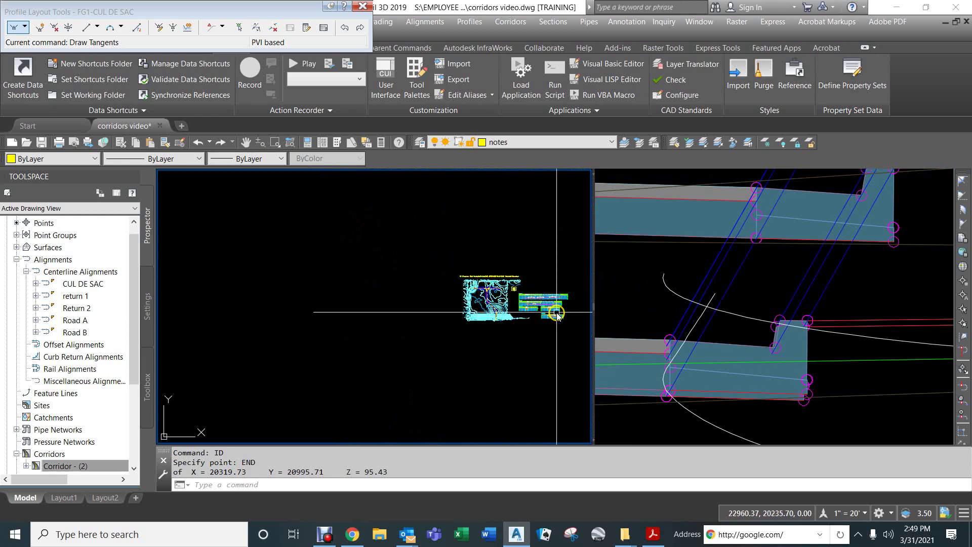
left_click(507, 297)
scroll(550, 266, "up", 5)
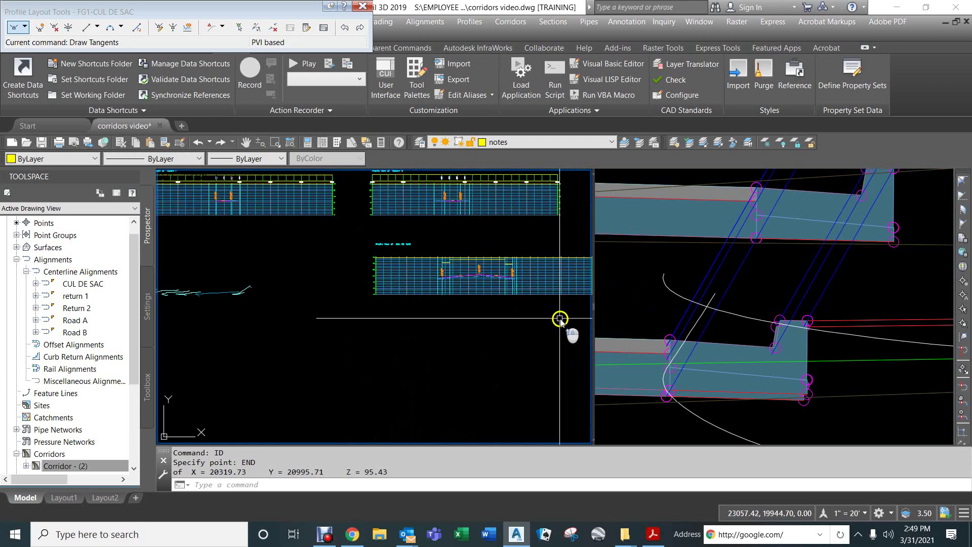
scroll(546, 266, "up", 2)
scroll(283, 272, "down", 2)
scroll(348, 289, "up", 3)
scroll(348, 289, "up", 4)
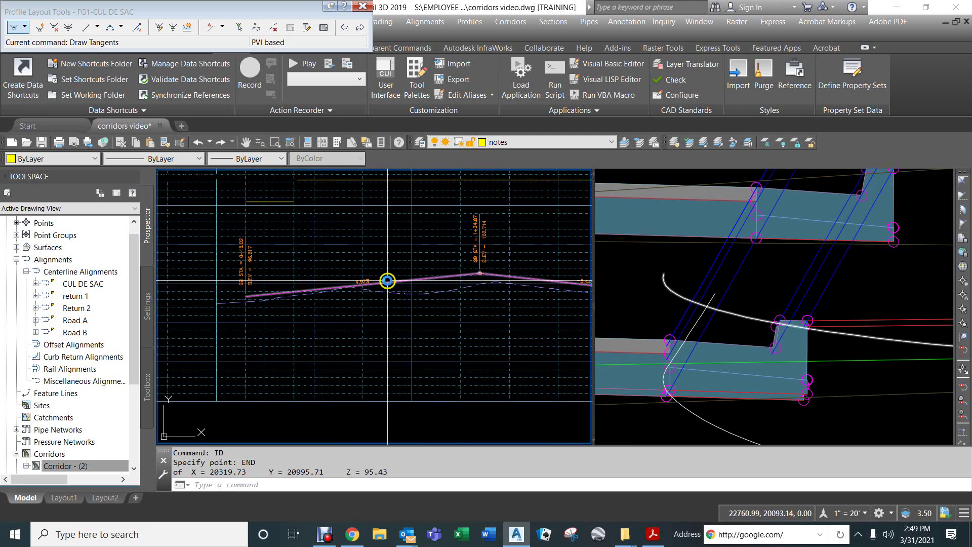
- Draw a short horizontal reference line from the profile's starting grade-break endpoint to the station line
left_click(394, 277)
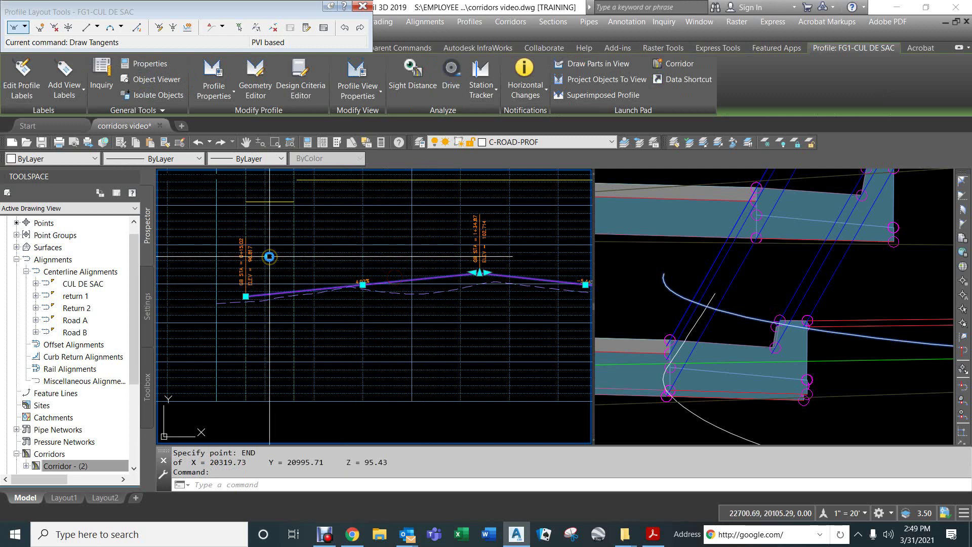
type("l")
key("Return")
type("end")
key("Return")
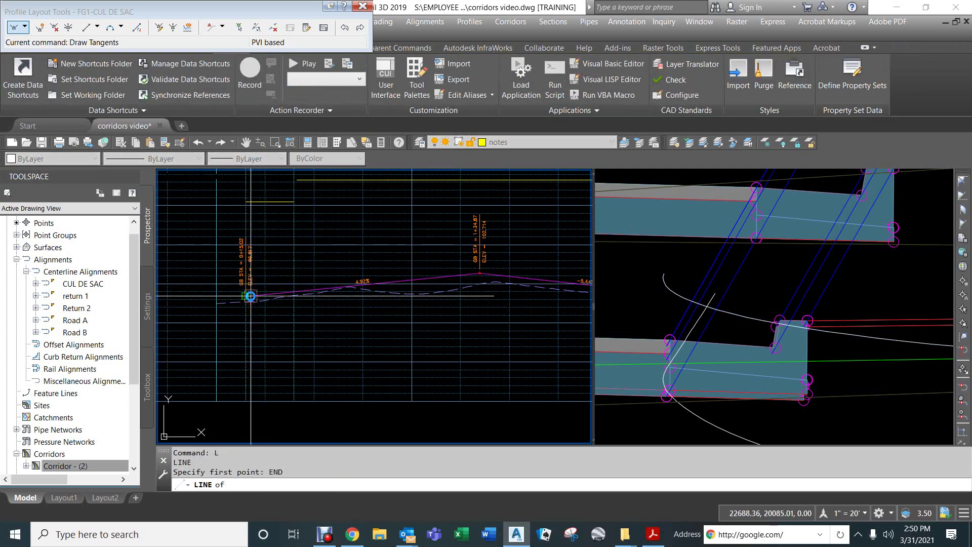
scroll(258, 296, "up", 2)
left_click(258, 296)
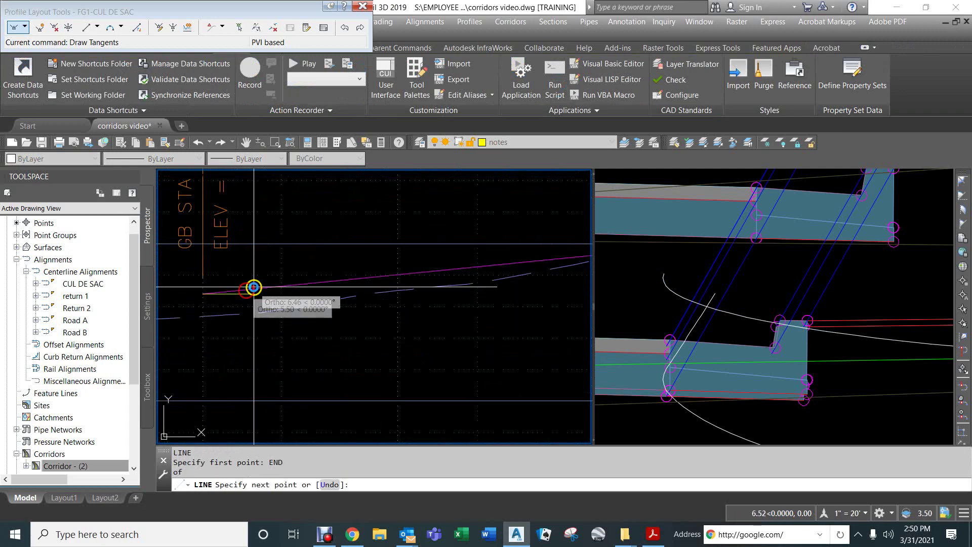
scroll(358, 279, "down", 5)
scroll(434, 284, "up", 5)
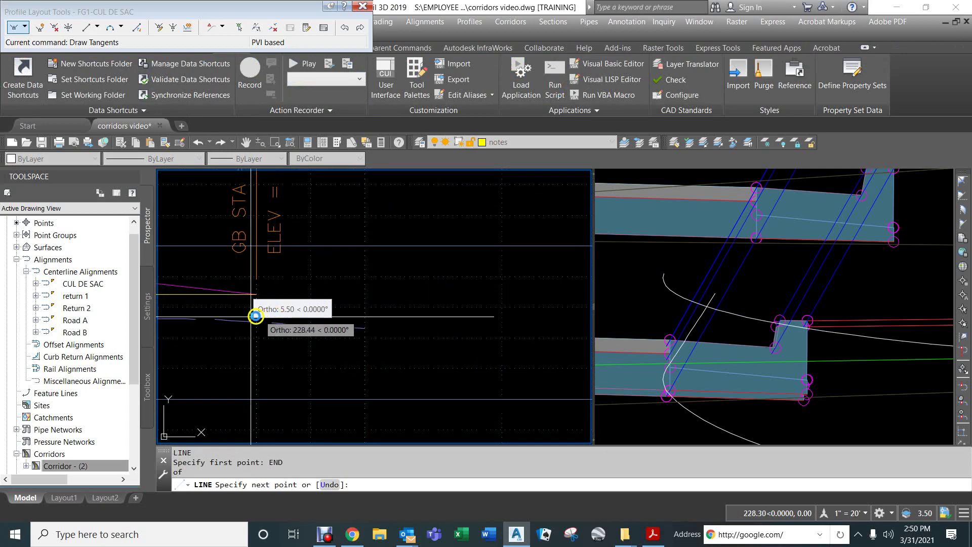
left_click(247, 290)
scroll(291, 285, "down", 5)
middle_click_drag(233, 281, 375, 289)
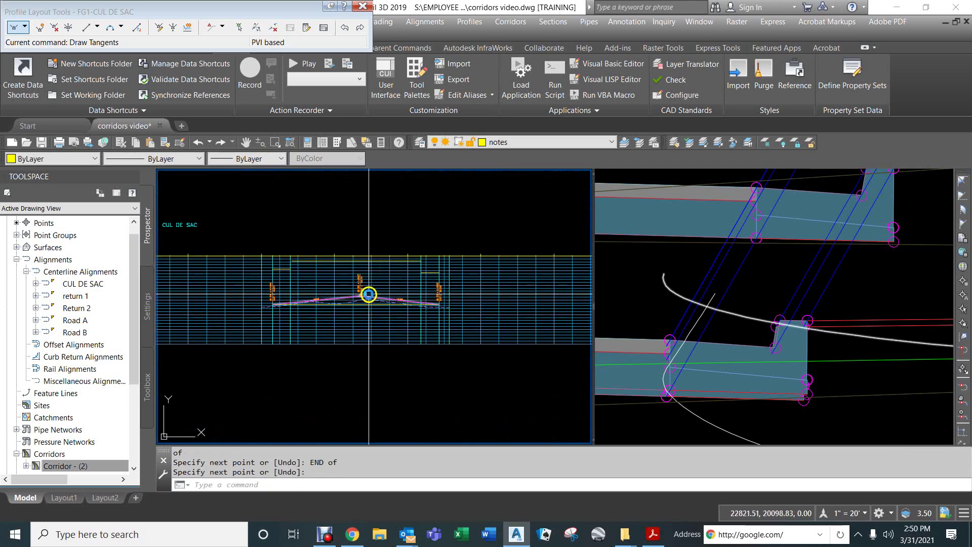
scroll(368, 295, "up", 6)
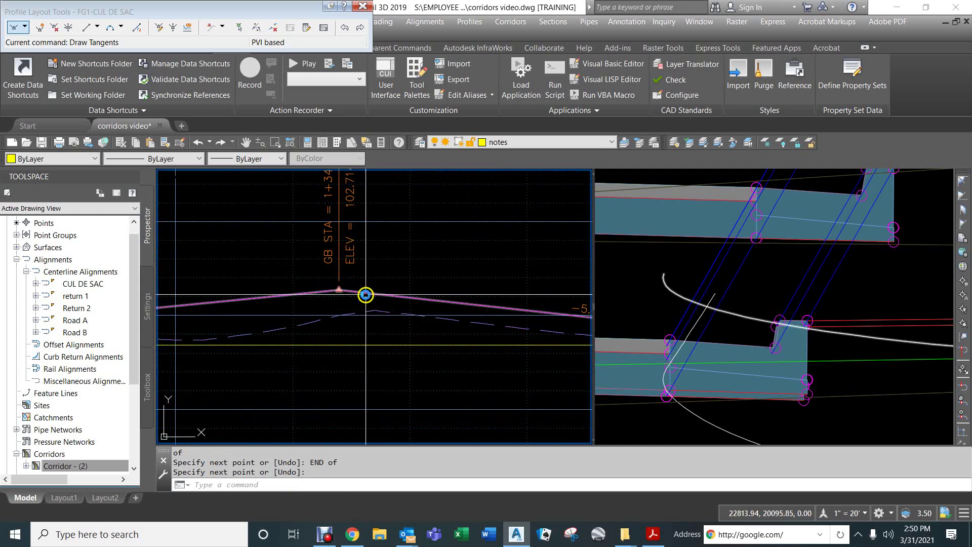
- Set the first and last PVI elevations of FG1-CUL DE SAC to 95.43' in the PVI table
right_click(366, 294)
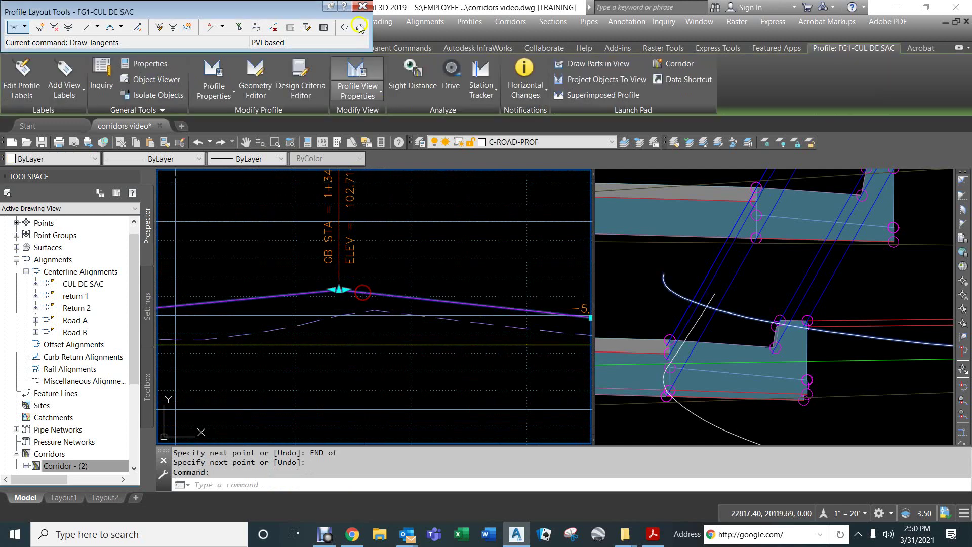
left_click(324, 29)
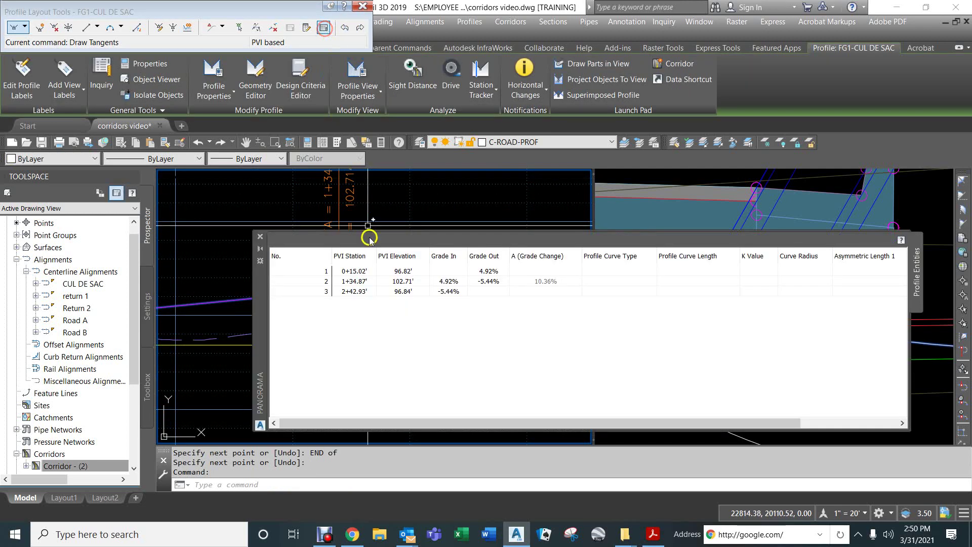
double_click(403, 272)
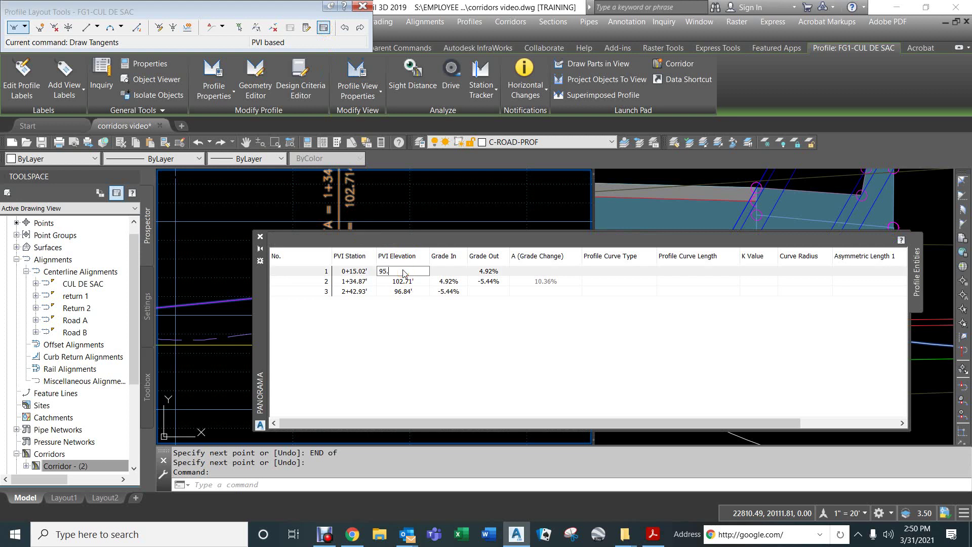
type("95.43")
left_click(408, 287)
double_click(400, 292)
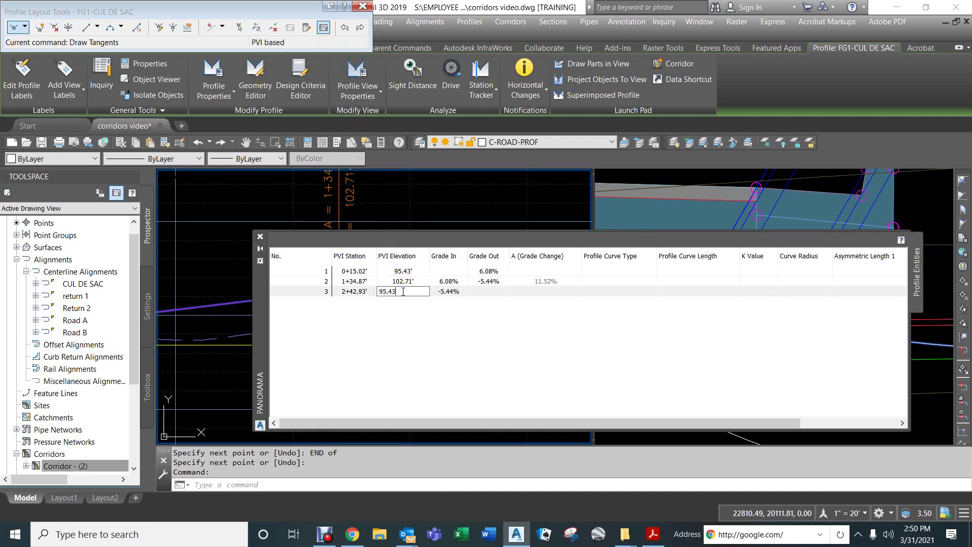
type("95.43")
key("Return")
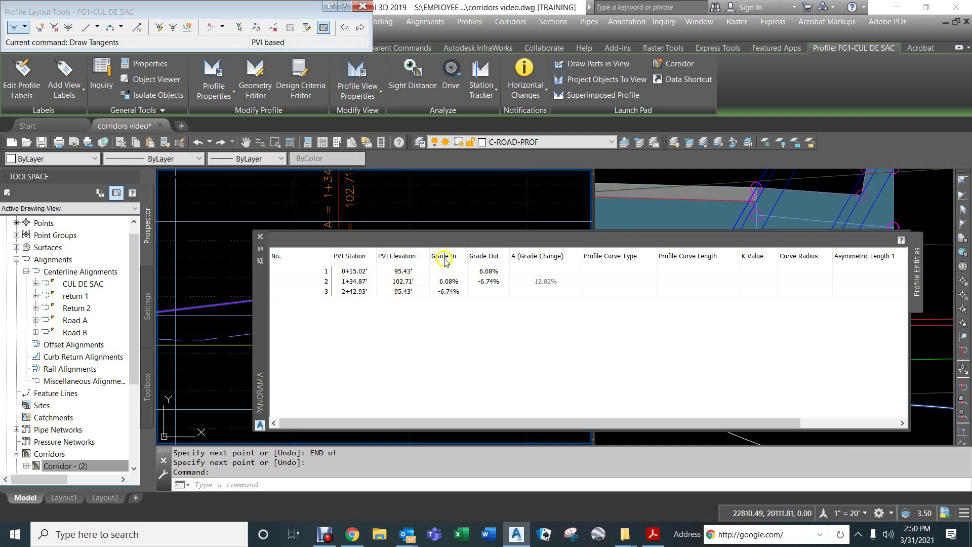
- Snap the reference line's right end onto the profile's end point
left_click(258, 238)
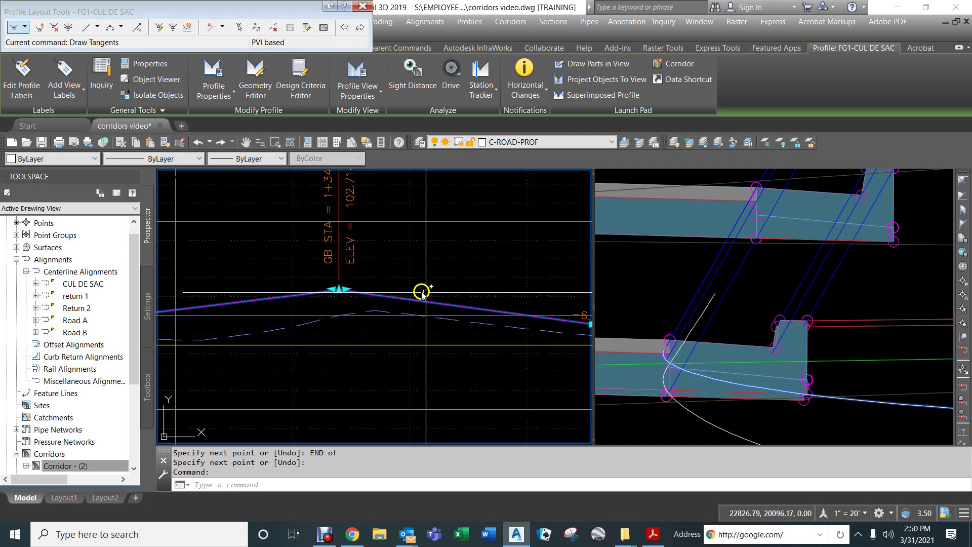
scroll(387, 330, "down", 5)
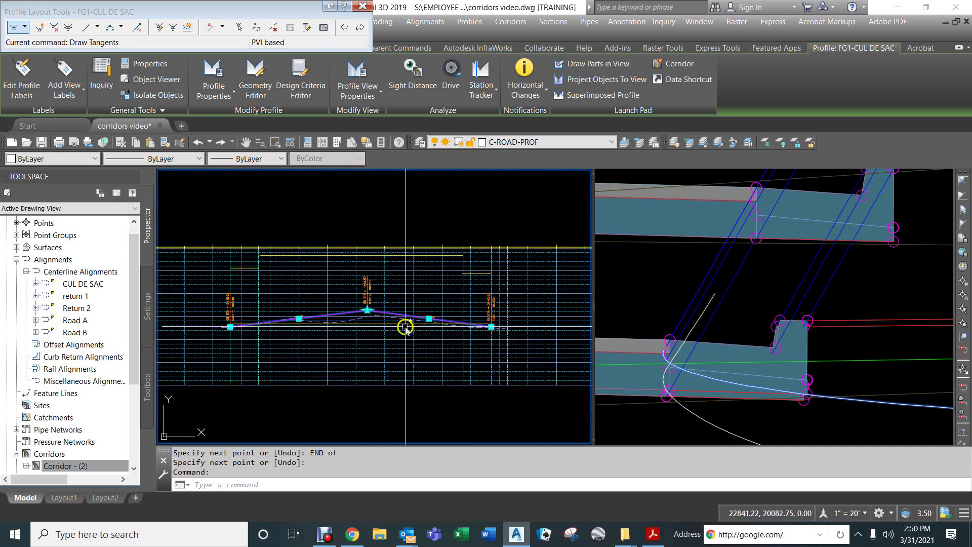
scroll(426, 324, "up", 4)
key("Escape")
key("Escape")
middle_click_drag(440, 317, 463, 291)
left_click(477, 294)
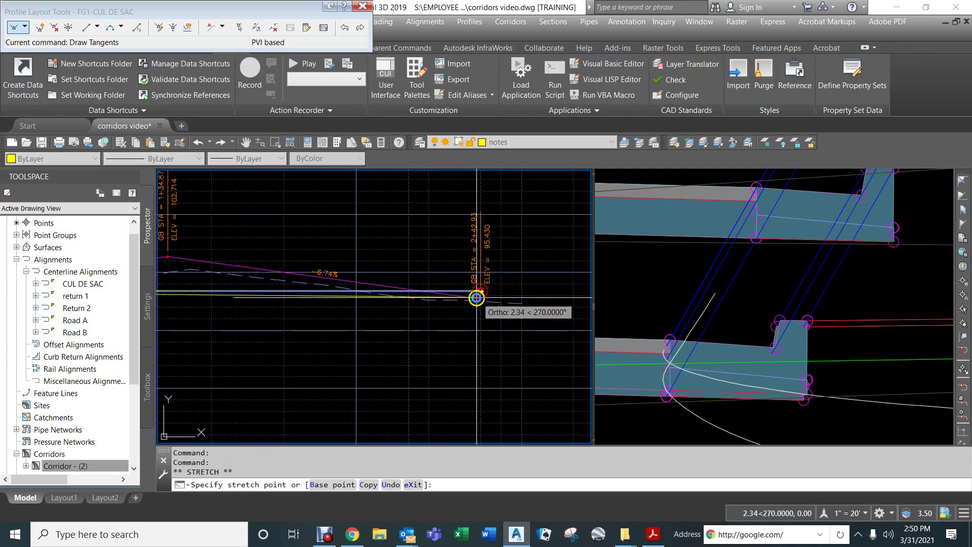
scroll(477, 298, "up", 5)
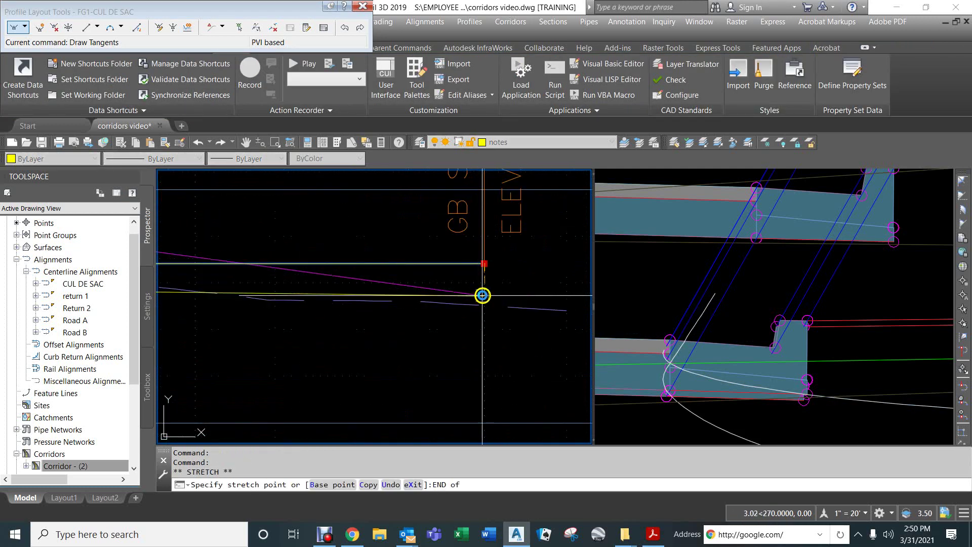
left_click(484, 293)
scroll(539, 288, "down", 4)
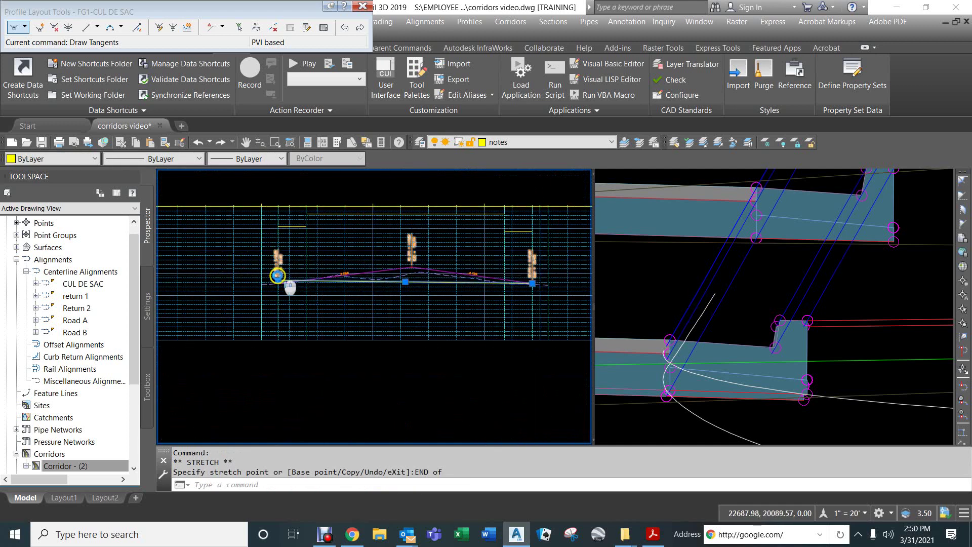
scroll(283, 286, "up", 5)
- Stretch the reference line's left end onto the profile's start point with an END snap
left_click(300, 307)
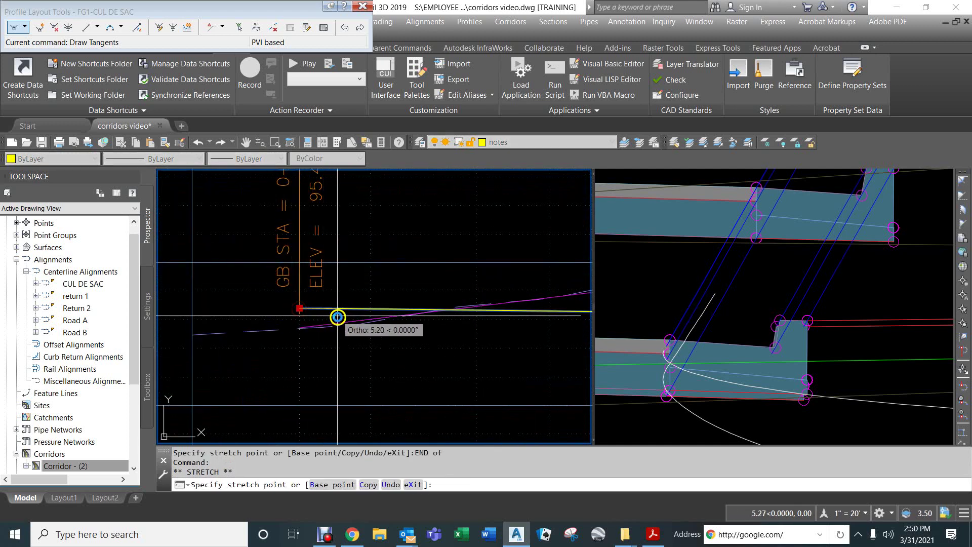
type("END")
key("Return")
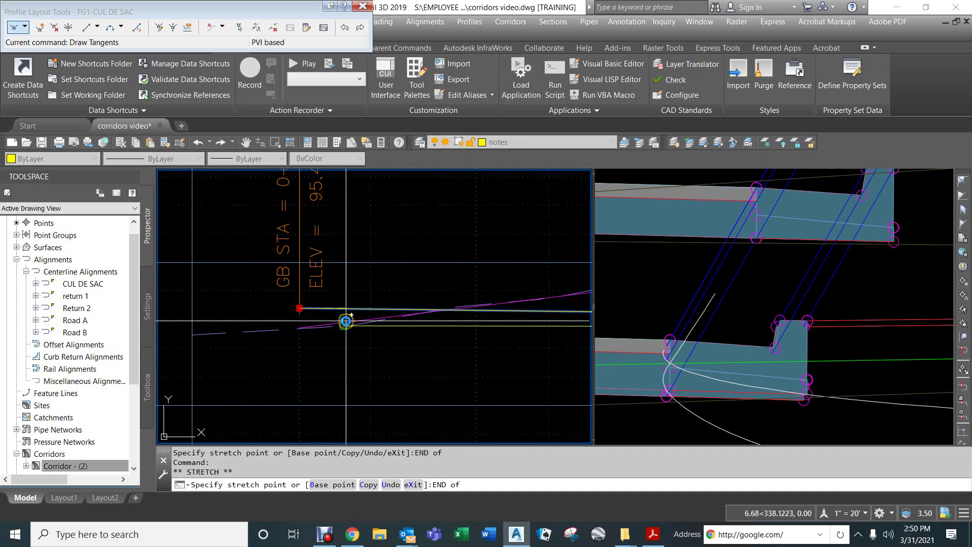
left_click(338, 320)
scroll(399, 276, "down", 5)
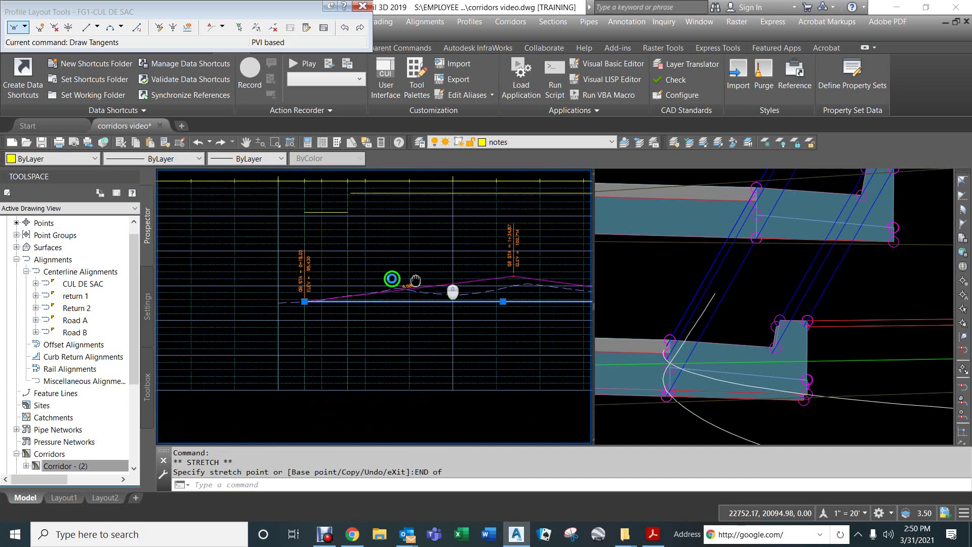
key("Escape")
key("Escape")
key("Escape")
- Start a LINE snapped to the reference line's midpoint
type("L")
key("Return")
type("MID")
key("Return")
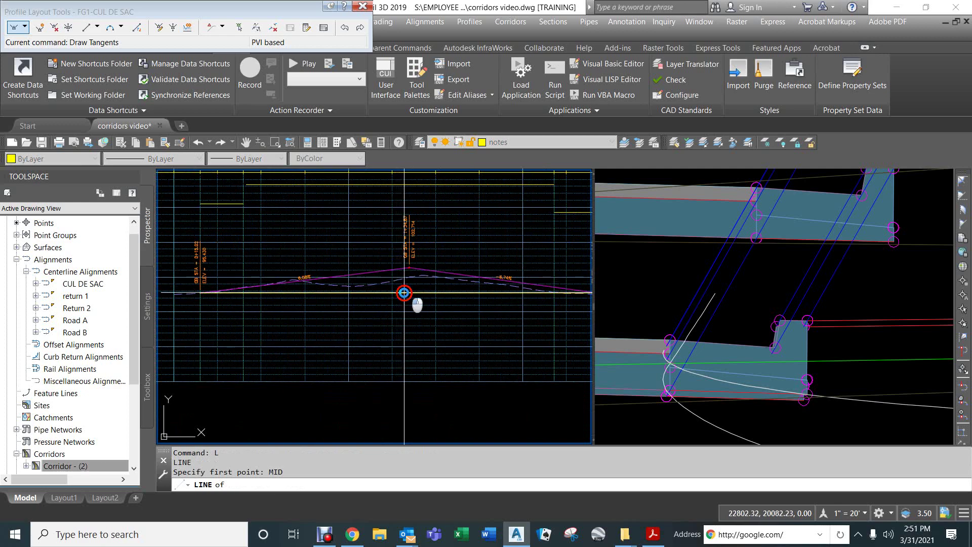
- Draw a vertical guide line up from the midpoint and snap the high PVI onto it at 1+28.98
left_click(402, 293)
left_click(392, 241)
key("Return")
left_click(403, 260)
scroll(404, 260, "up", 5)
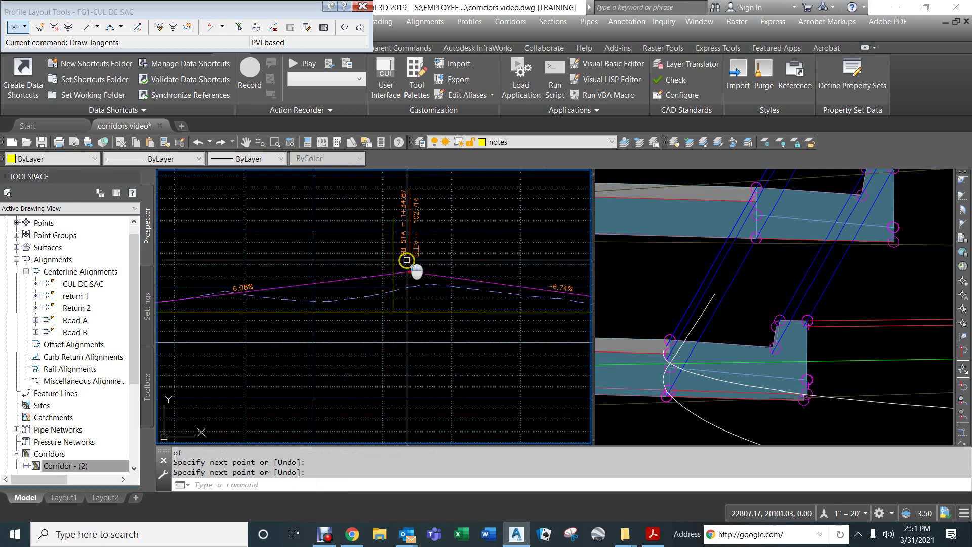
left_click(413, 305)
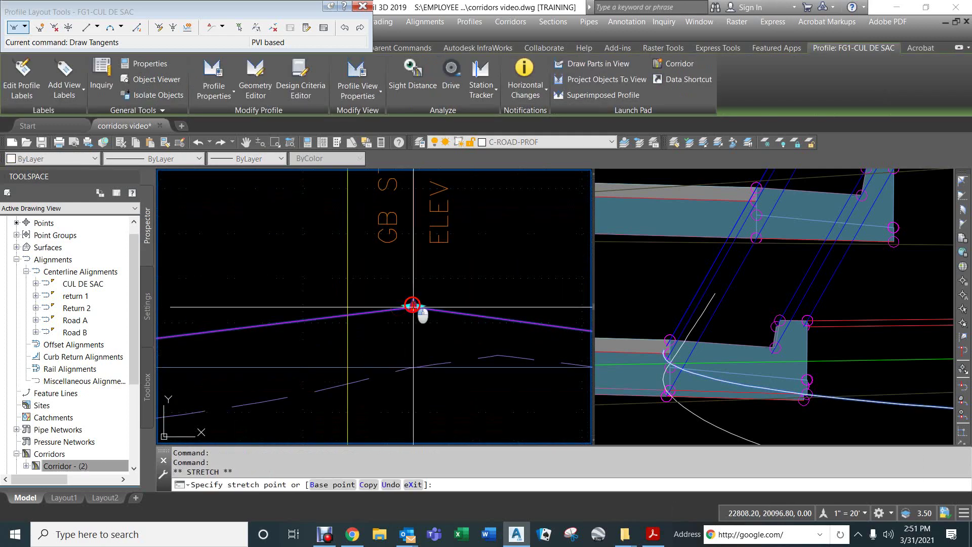
type("NEA")
key("Return")
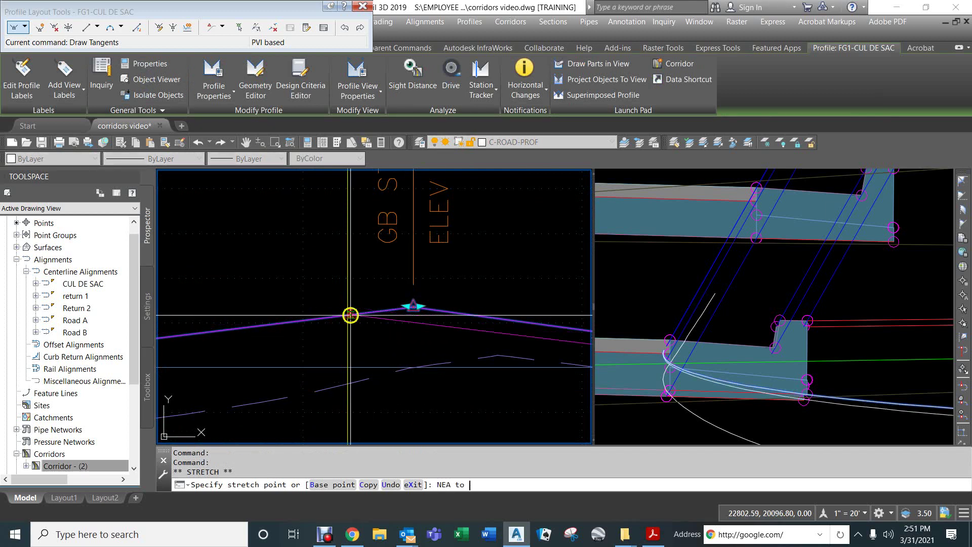
left_click(348, 312)
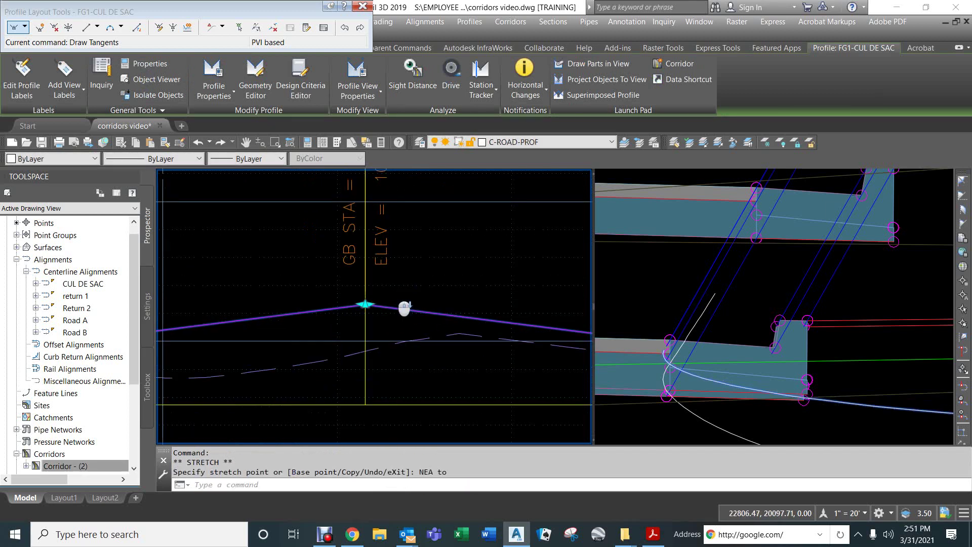
scroll(394, 300, "down", 4)
key("Escape")
key("Escape")
key("Escape")
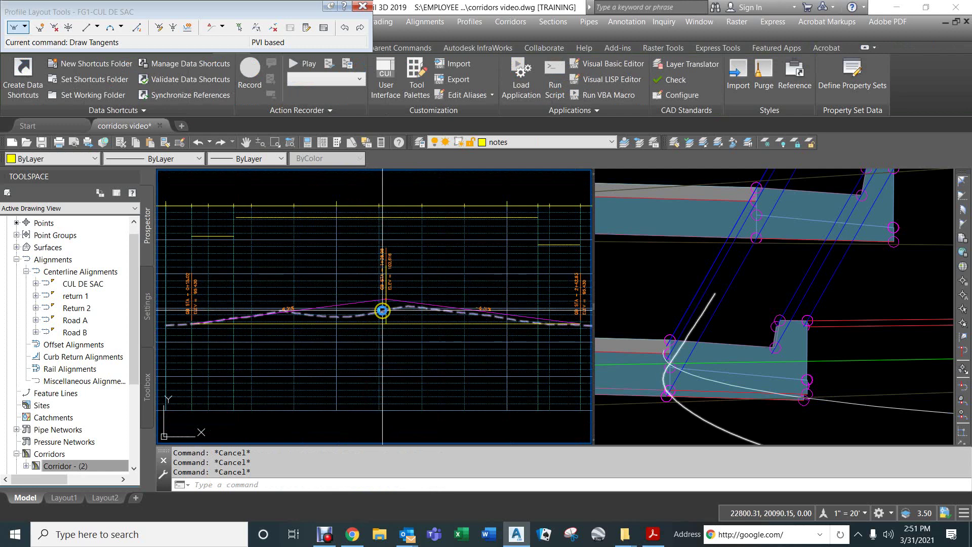
- Lower the high PVI to 97.95', giving symmetric 2.21% and -2.21% grades
left_click(367, 303)
left_click(366, 302)
scroll(386, 306, "up", 5)
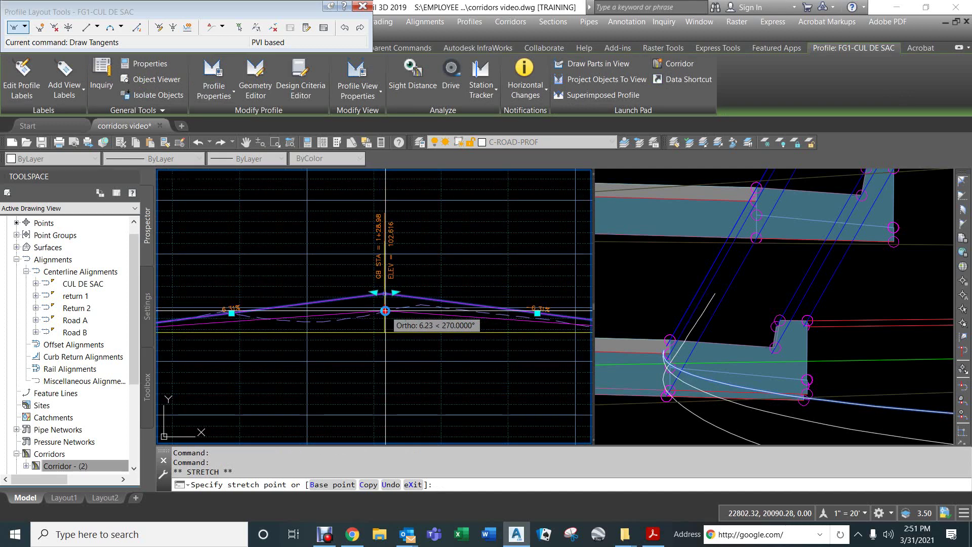
left_click(385, 311)
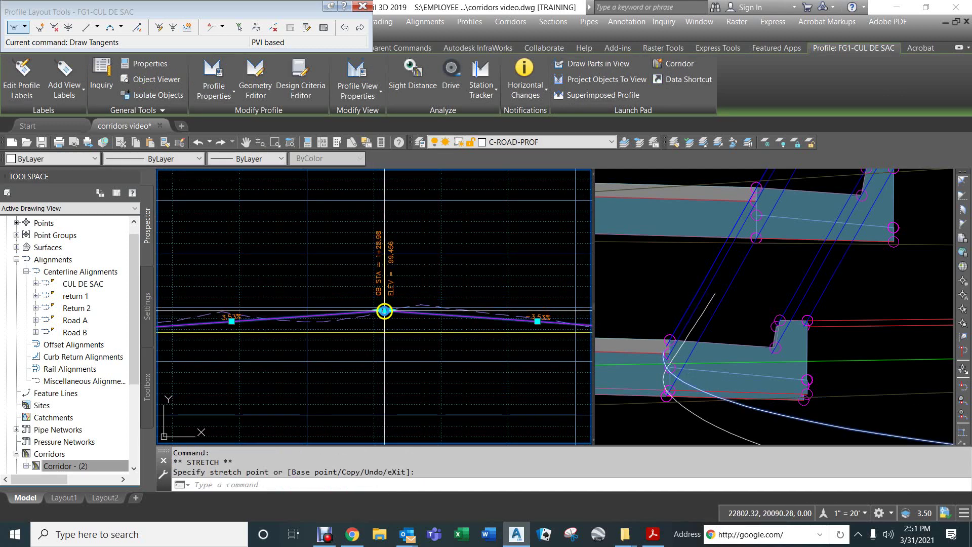
left_click(384, 314)
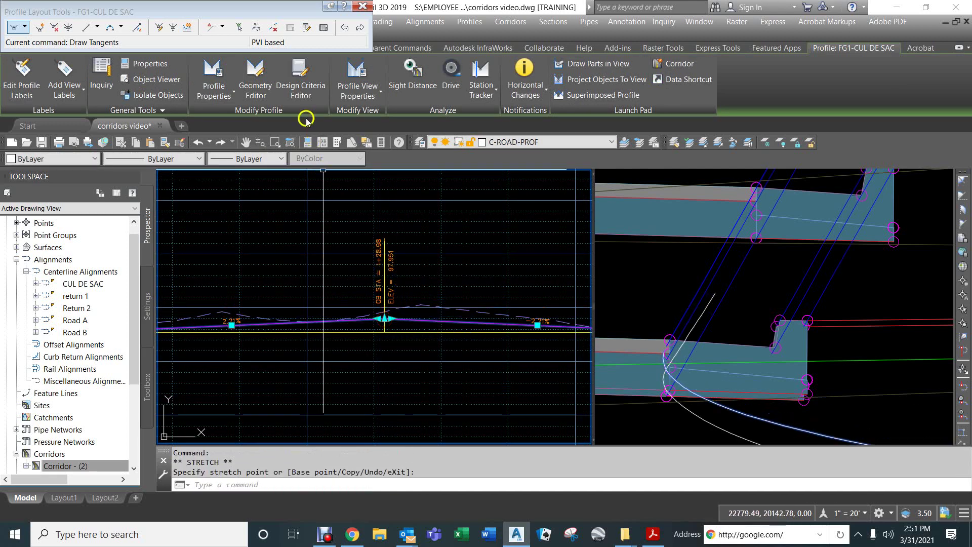
left_click(384, 319)
left_click(322, 28)
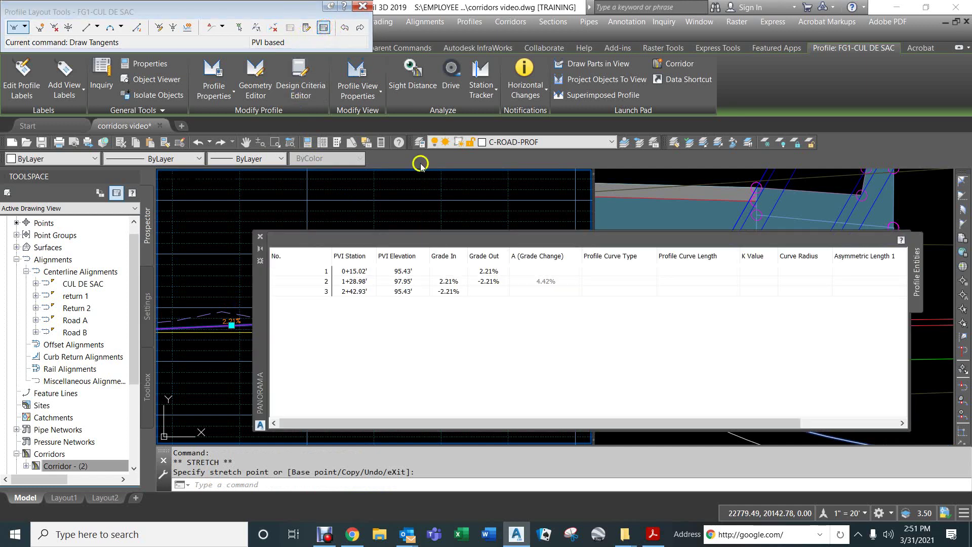
- Set PVI 2's Grade In to 2% and Grade Out to -2%, raising both ends to 95.67'
double_click(449, 283)
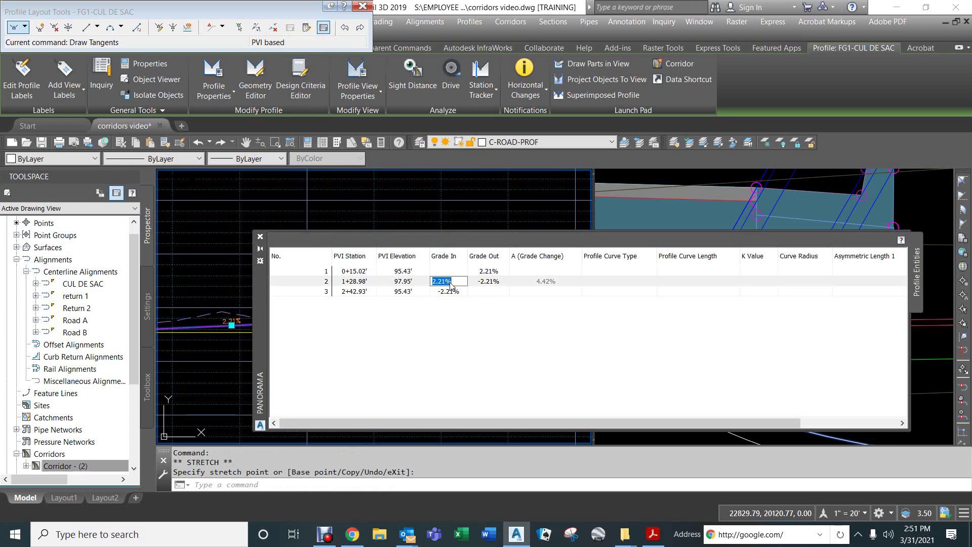
type("2")
key("Return")
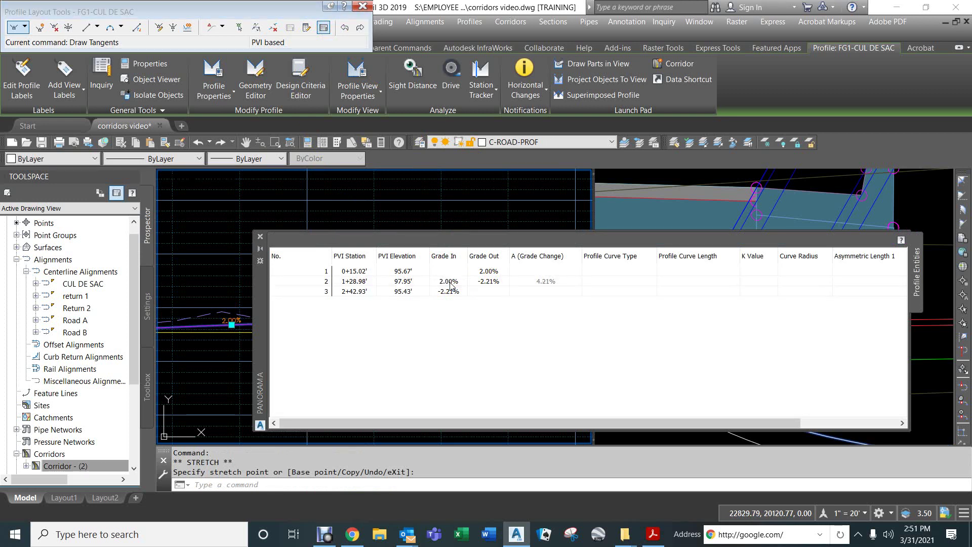
double_click(492, 282)
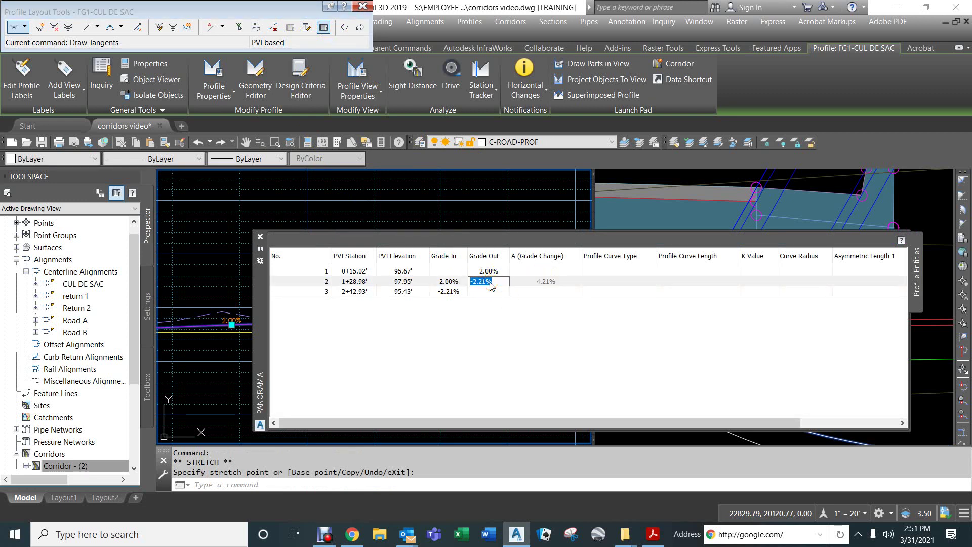
type("-2")
key("Return")
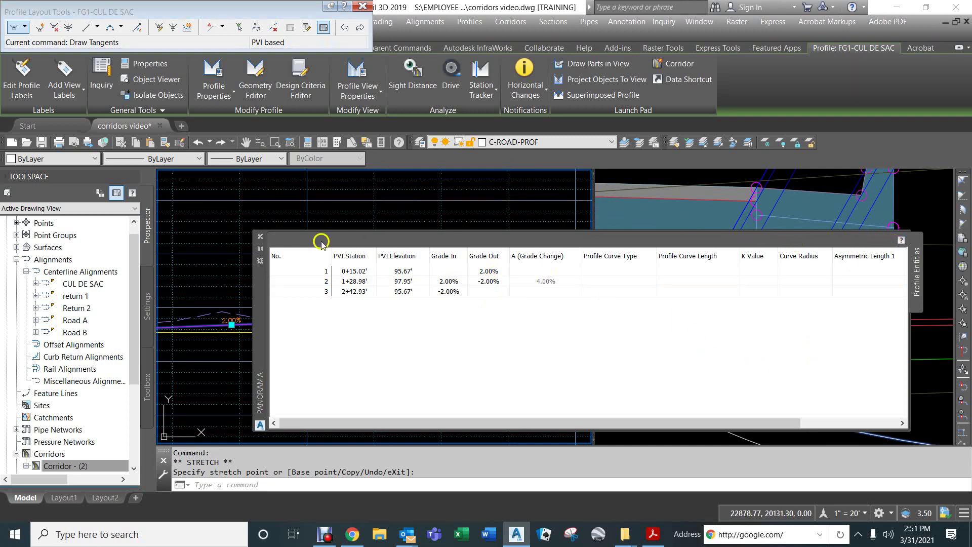
left_click(260, 237)
key("Escape")
key("Escape")
key("Escape")
- Pan to the profile start and select the FG1-CUL DE SAC design profile
scroll(309, 259, "down", 2)
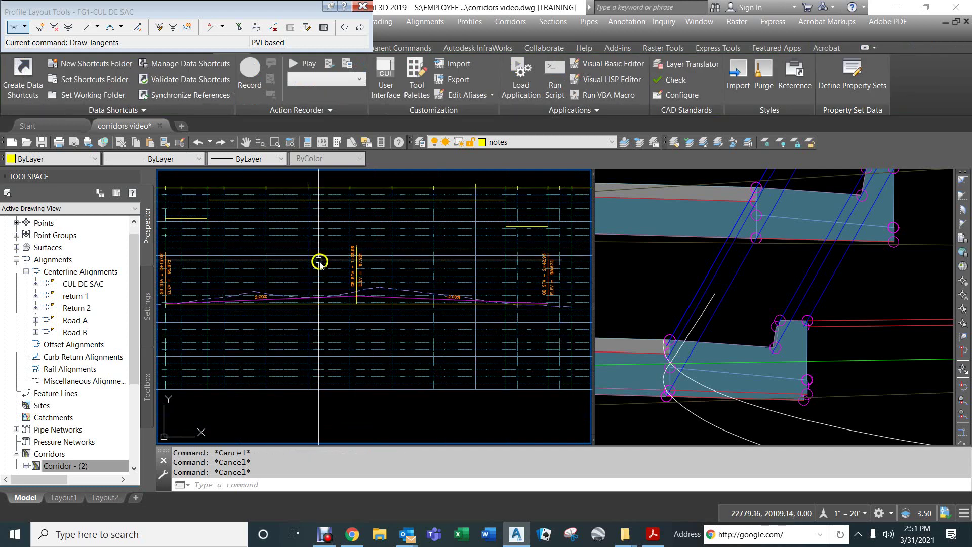
scroll(169, 310, "up", 5)
scroll(334, 242, "down", 4)
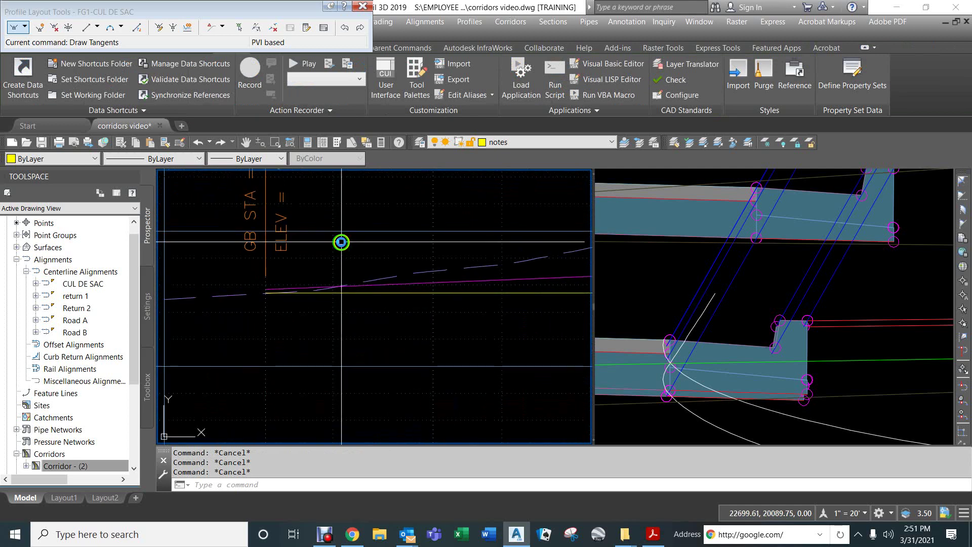
middle_click_drag(346, 228, 337, 246)
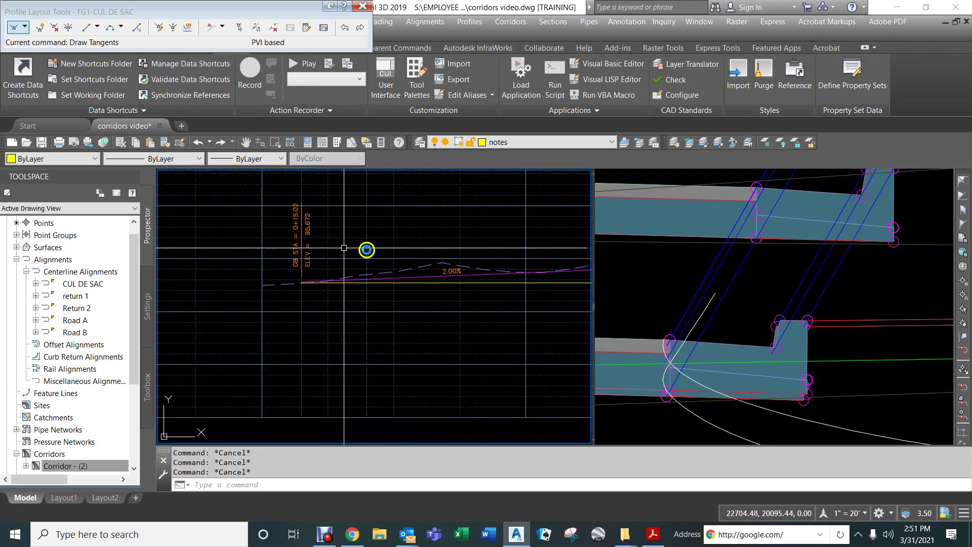
left_click(358, 278)
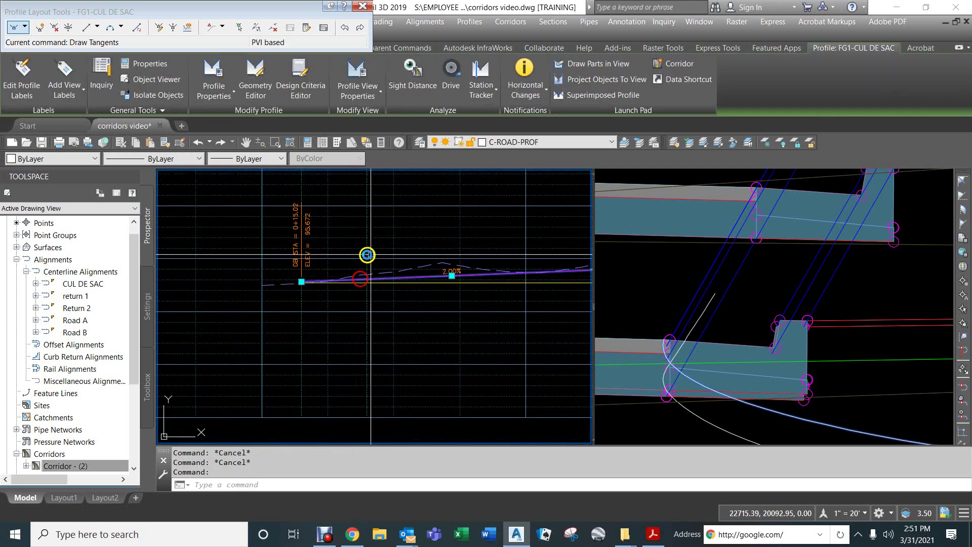
scroll(301, 275, "up", 5)
left_click(290, 315)
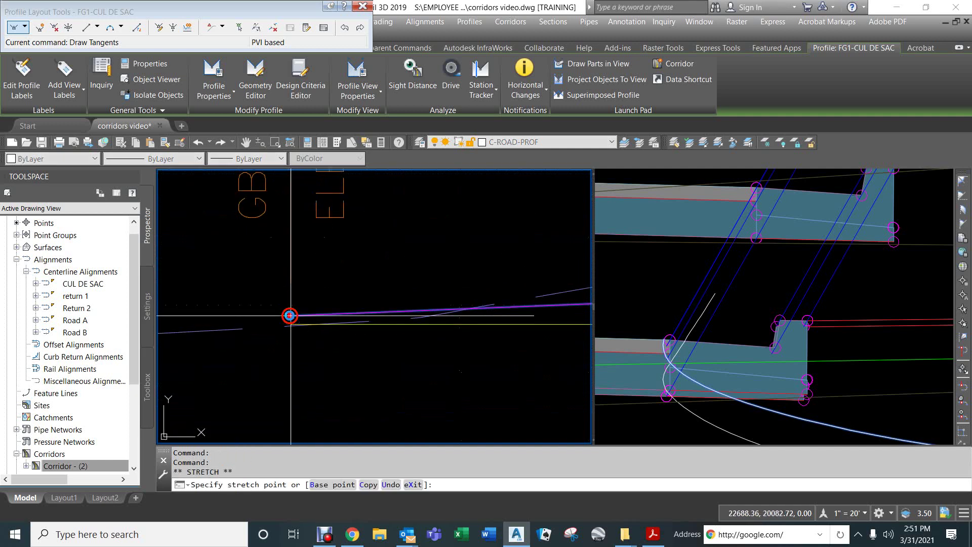
scroll(383, 329, "down", 4)
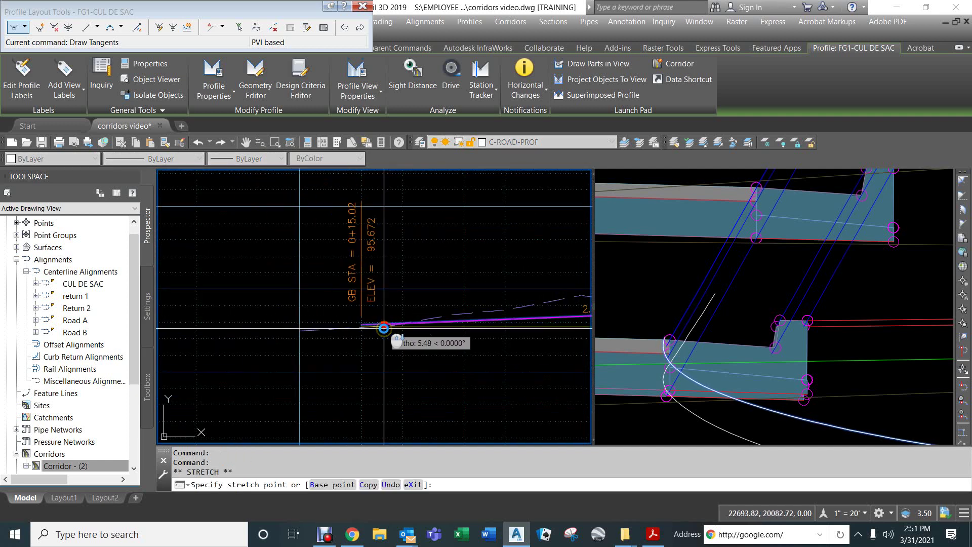
key("Escape")
key("Escape")
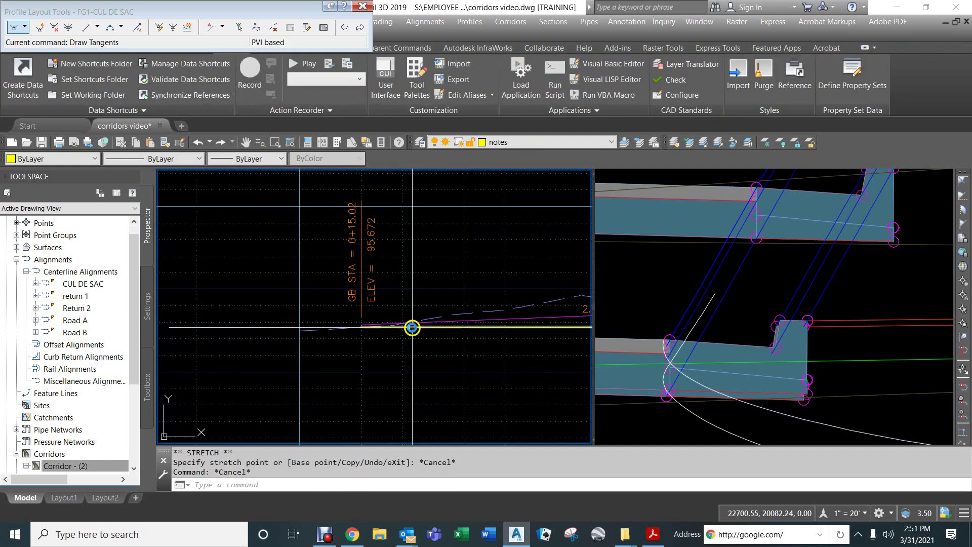
left_click(439, 323)
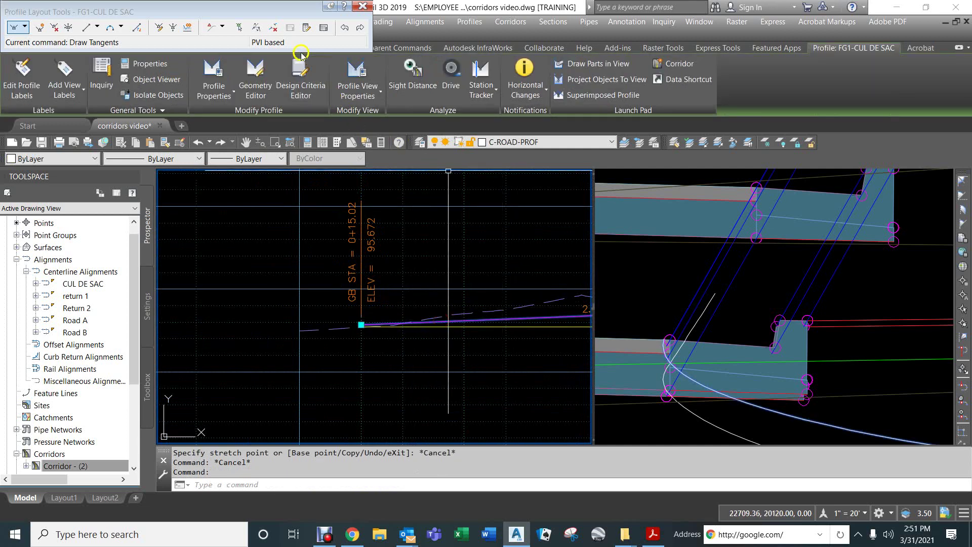
- Set PVI 1 to 95.43' with a 2% outgoing grade and PVI 2's outgoing grade to -2%
left_click(324, 27)
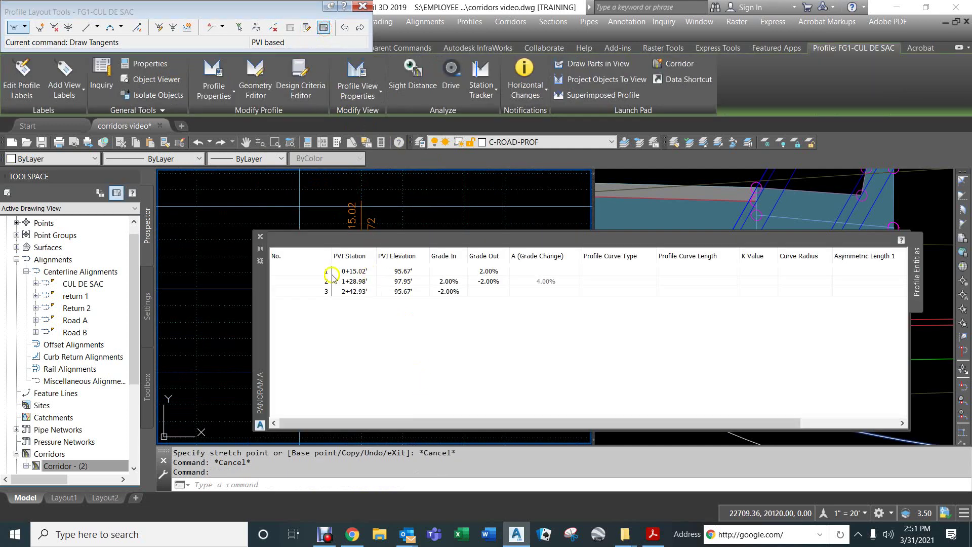
double_click(405, 272)
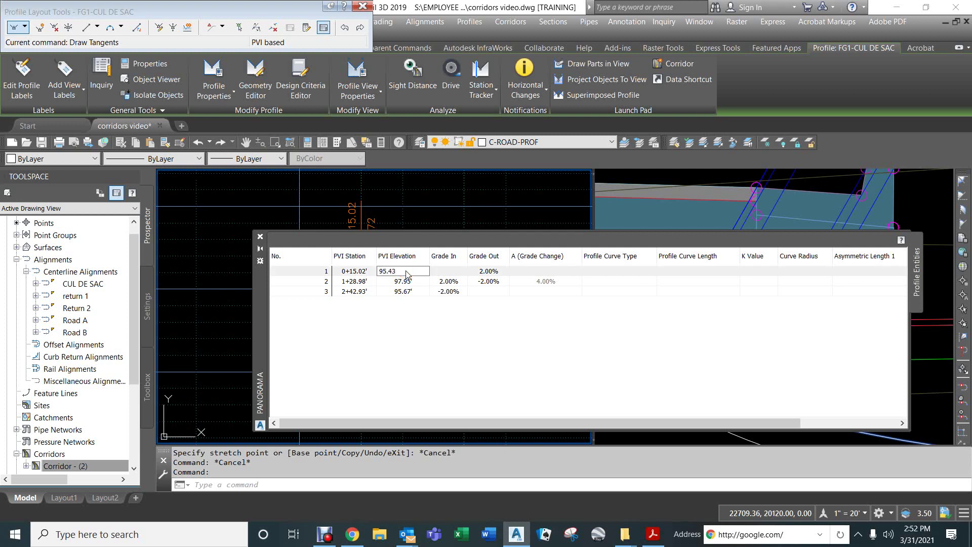
key("Return")
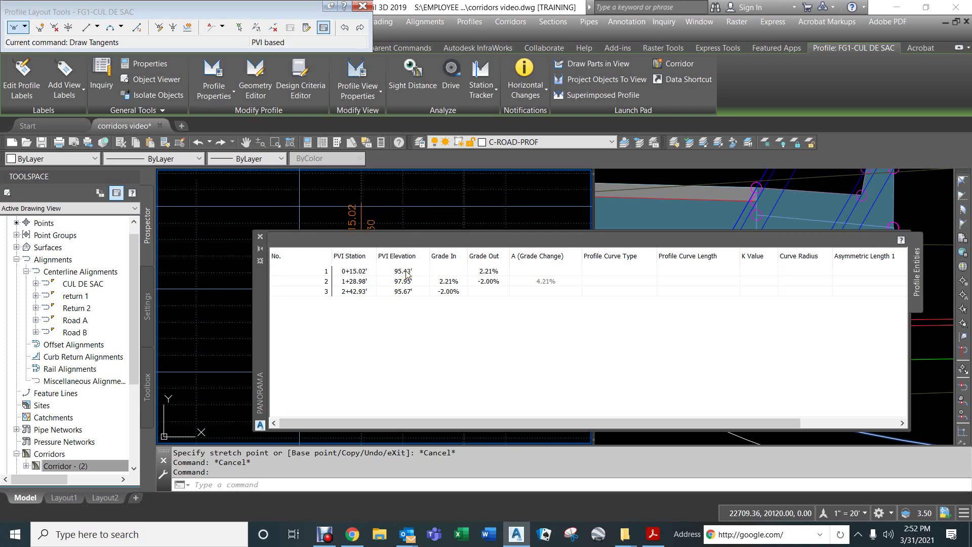
double_click(490, 272)
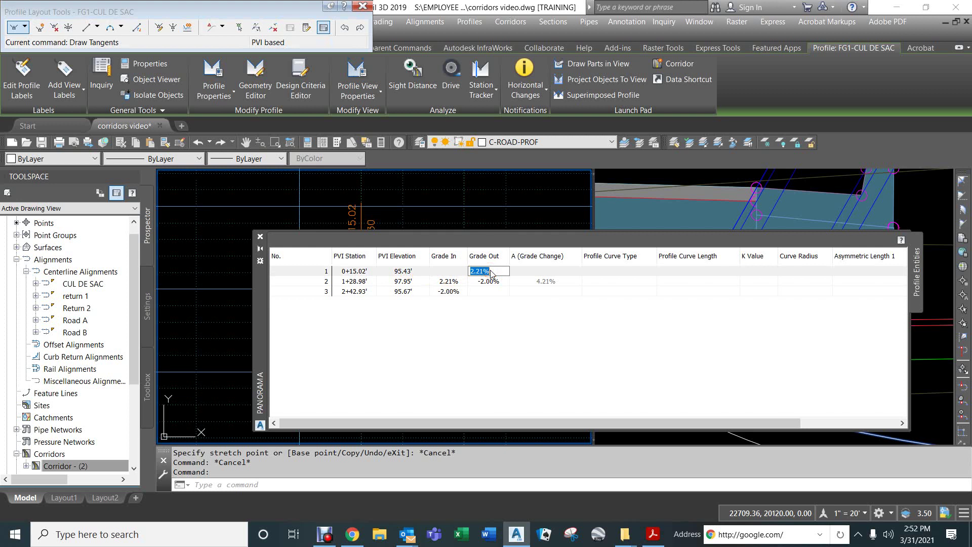
type("2")
key("Return")
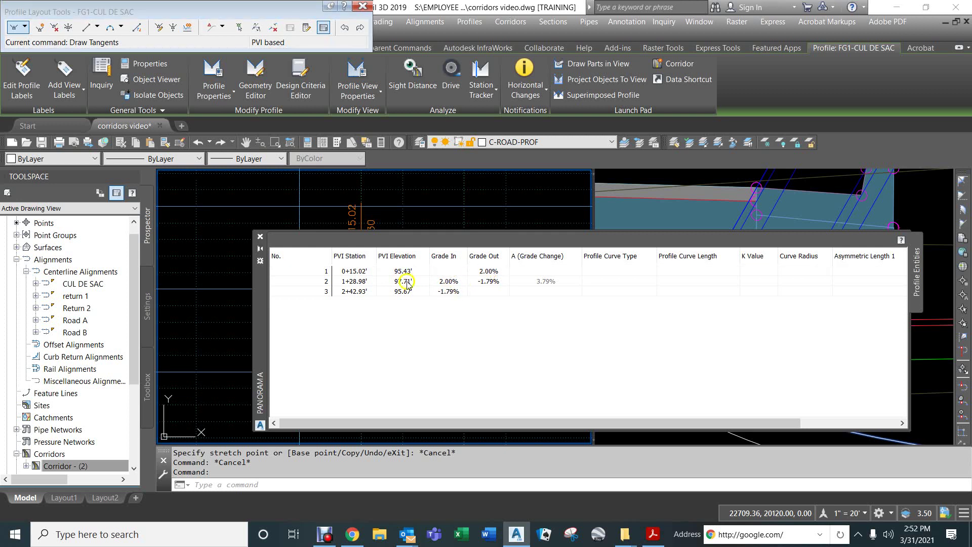
double_click(495, 281)
type("-2")
key("Return")
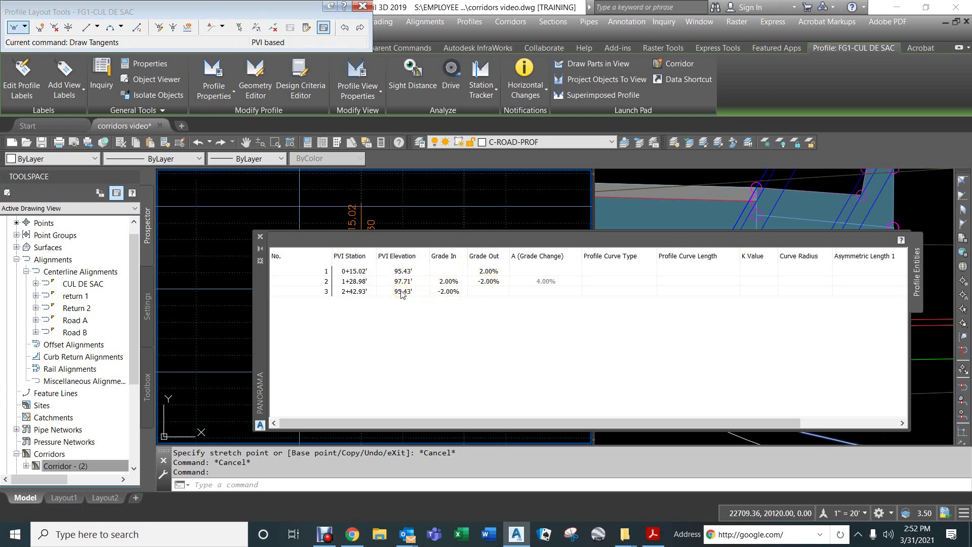
left_click(261, 234)
- Close the Profile Layout Tools and zoom to the cul-de-sac corridor in plan
scroll(463, 289, "down", 5)
scroll(400, 251, "up", 3)
key("Escape")
key("Escape")
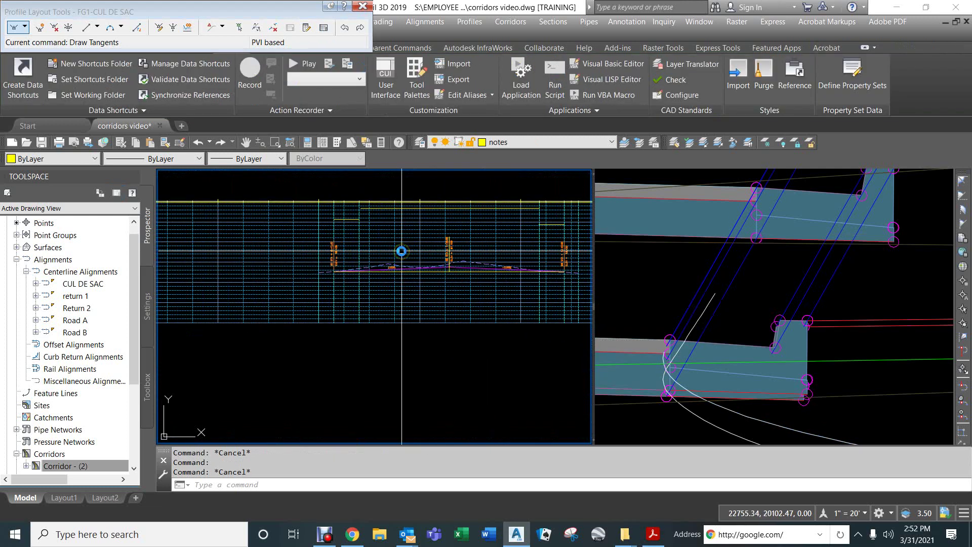
scroll(409, 251, "down", 6)
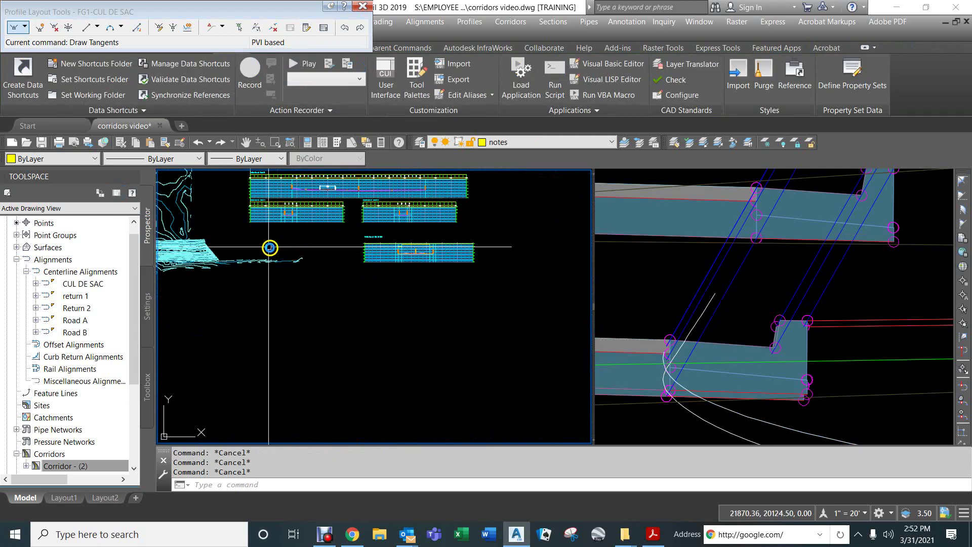
scroll(260, 243, "down", 3)
scroll(476, 344, "up", 3)
scroll(298, 235, "up", 5)
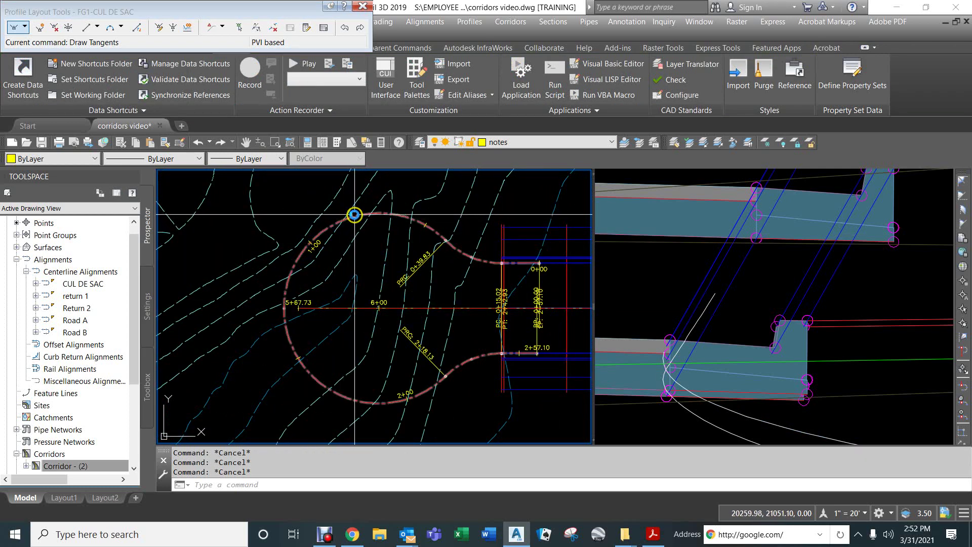
left_click(524, 227)
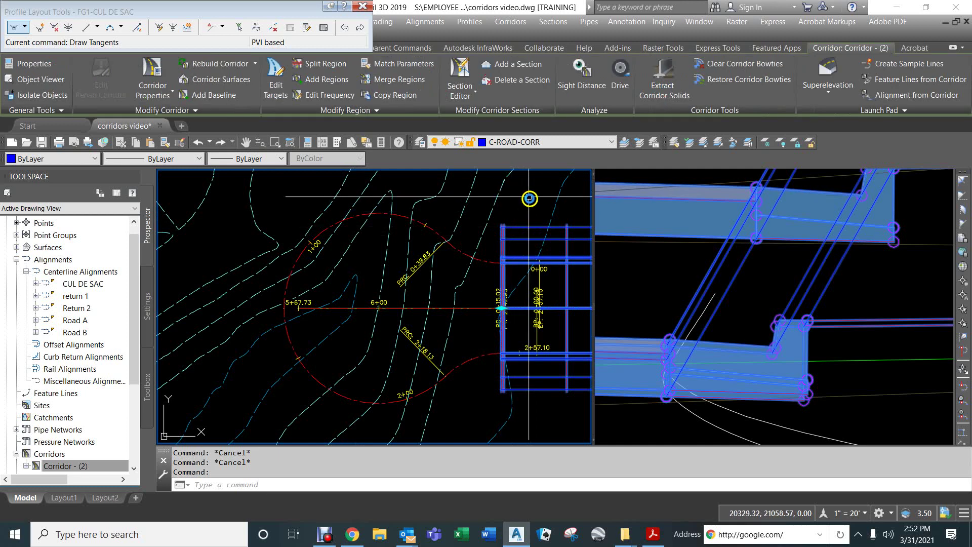
left_click(363, 6)
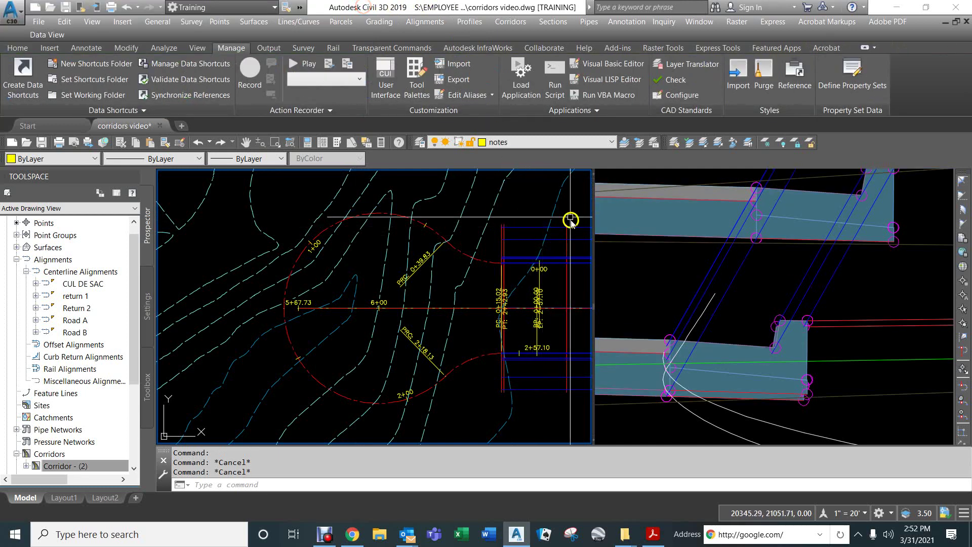
- Select Corridor - (2) and begin adding a baseline, listing its alignments
left_click(528, 227)
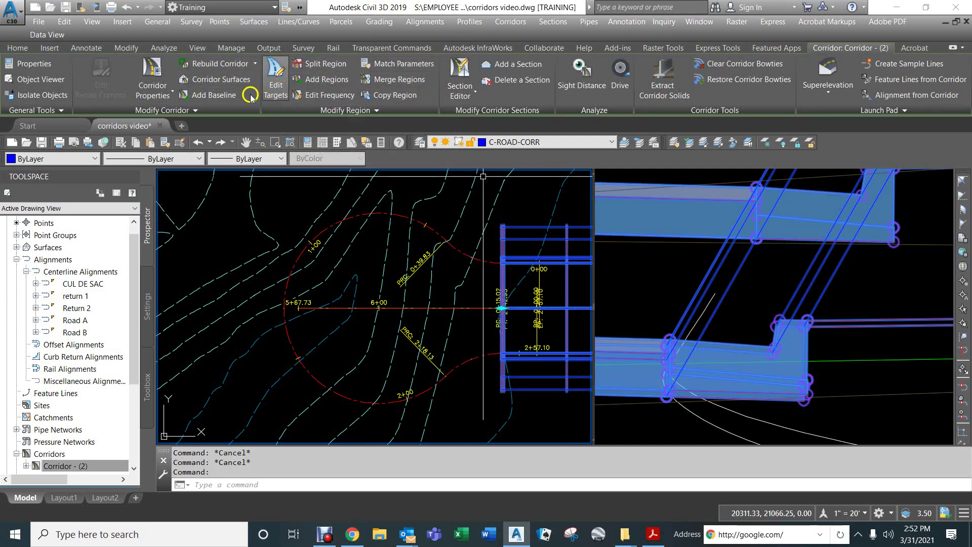
left_click(216, 98)
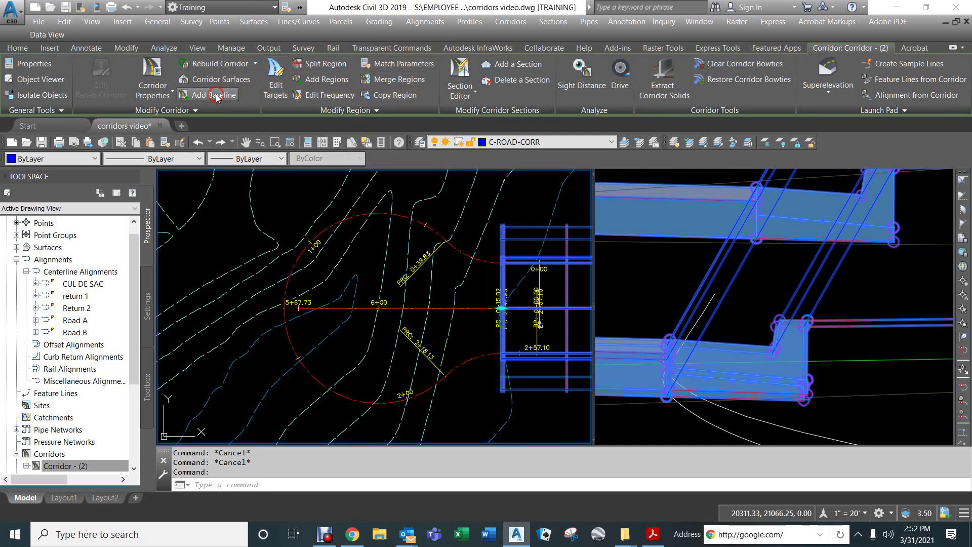
left_click(465, 280)
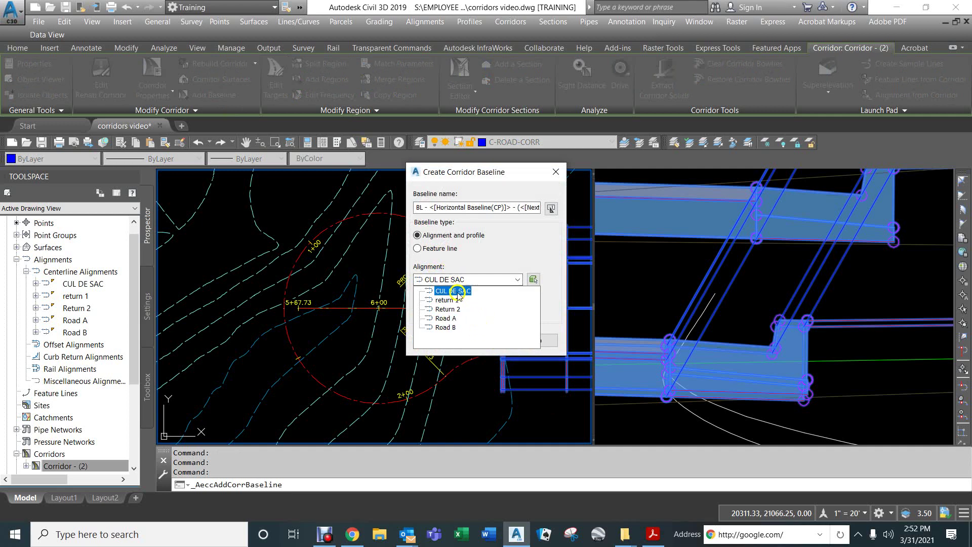
- Create the baseline with alignment CUL DE SAC and profile FG1-CUL DE SAC
left_click(453, 291)
left_click(431, 343)
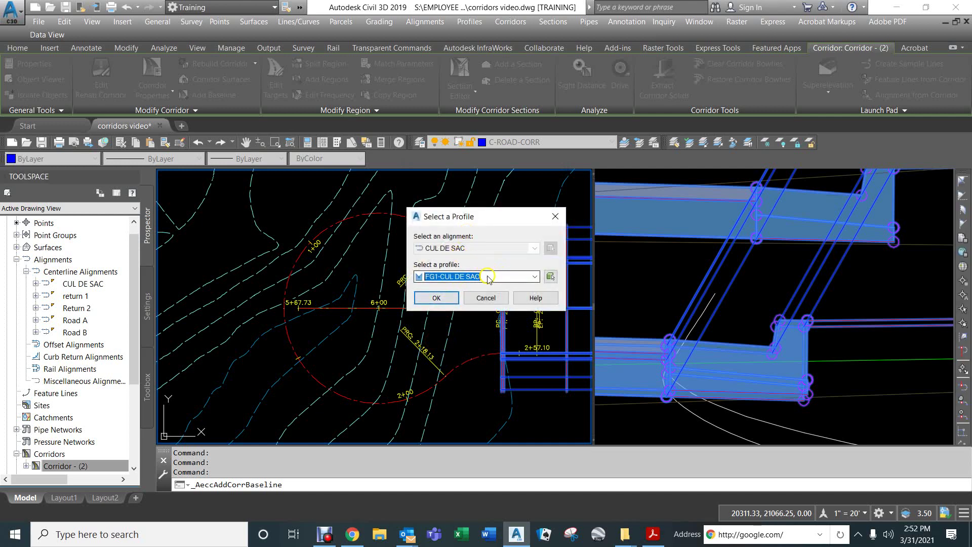
left_click(489, 278)
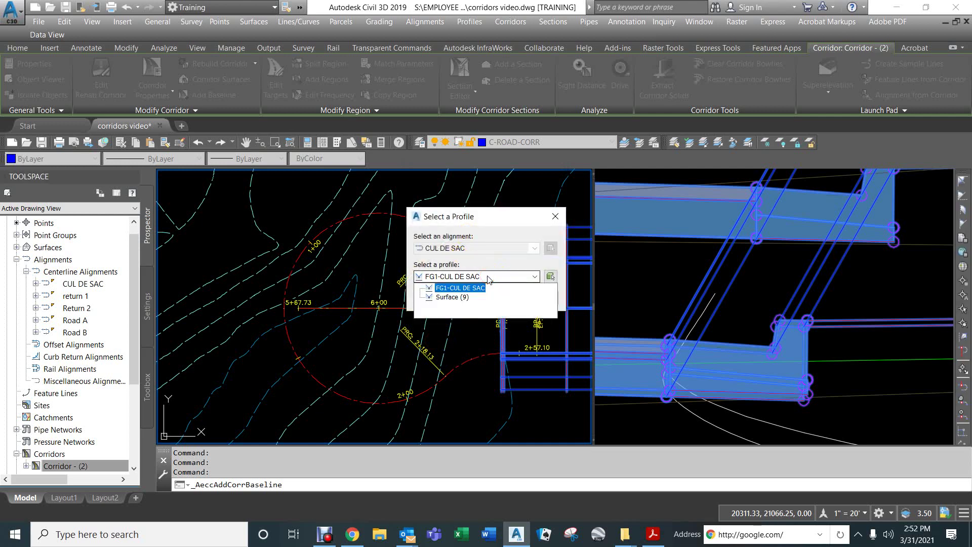
left_click(454, 290)
left_click(456, 278)
left_click(444, 298)
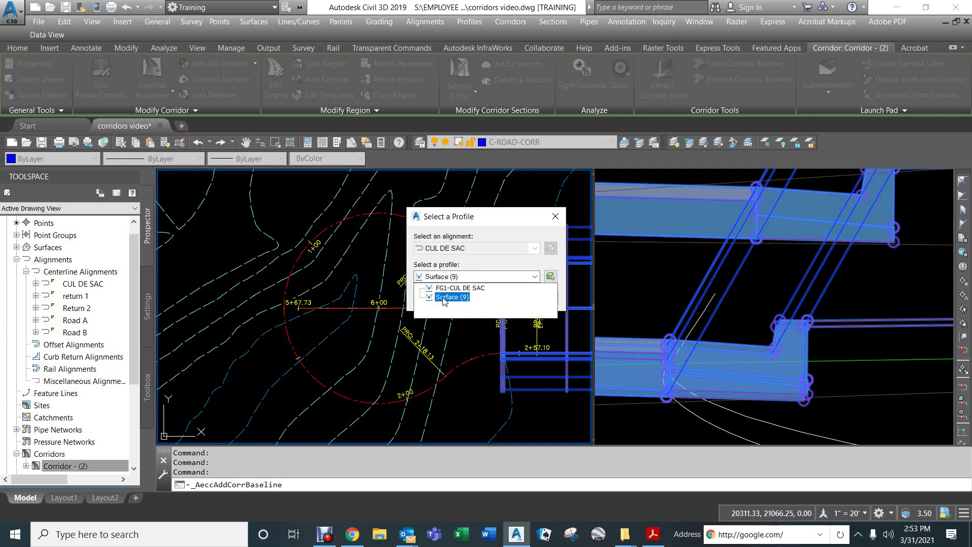
left_click(458, 277)
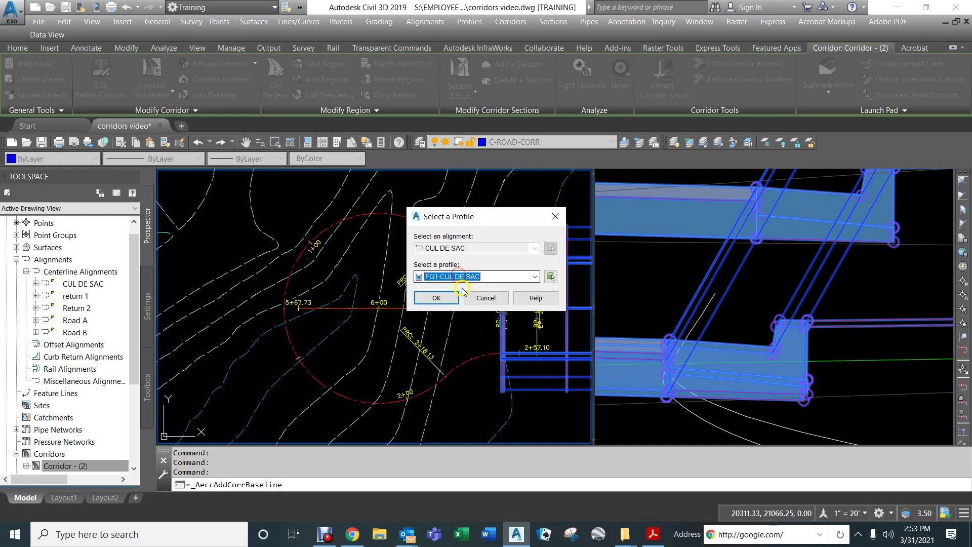
left_click(428, 299)
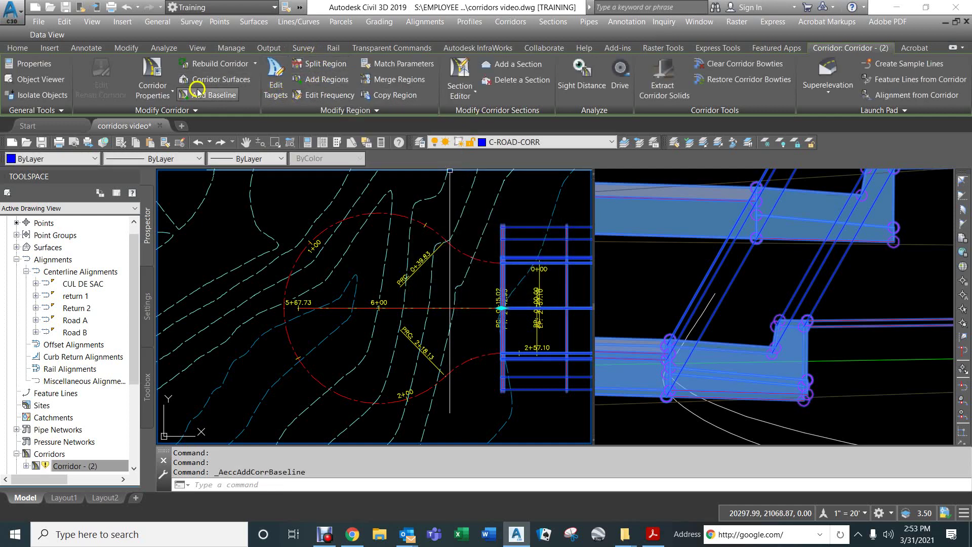
- Define a region on the CUL DE SAC baseline from the corridor junction to the alignment's end
left_click(314, 79)
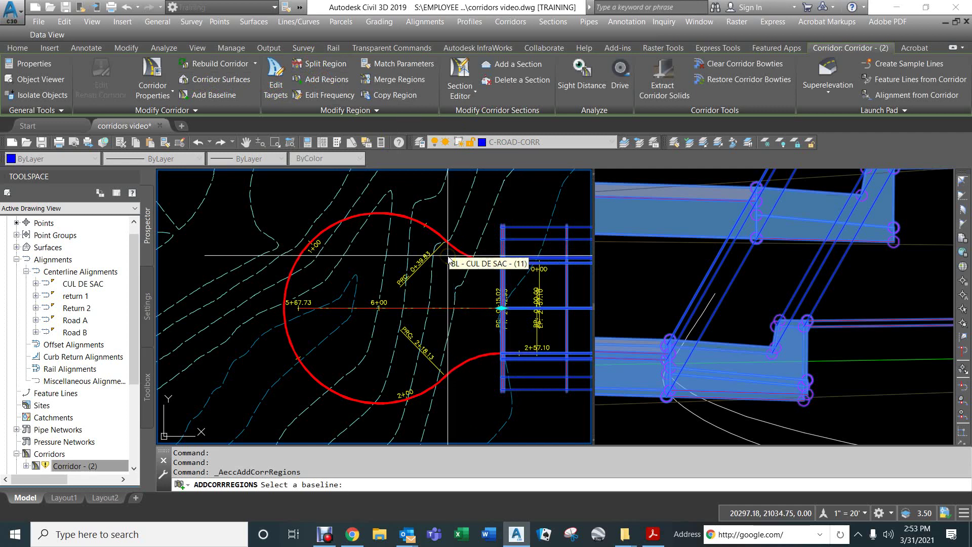
left_click(447, 255)
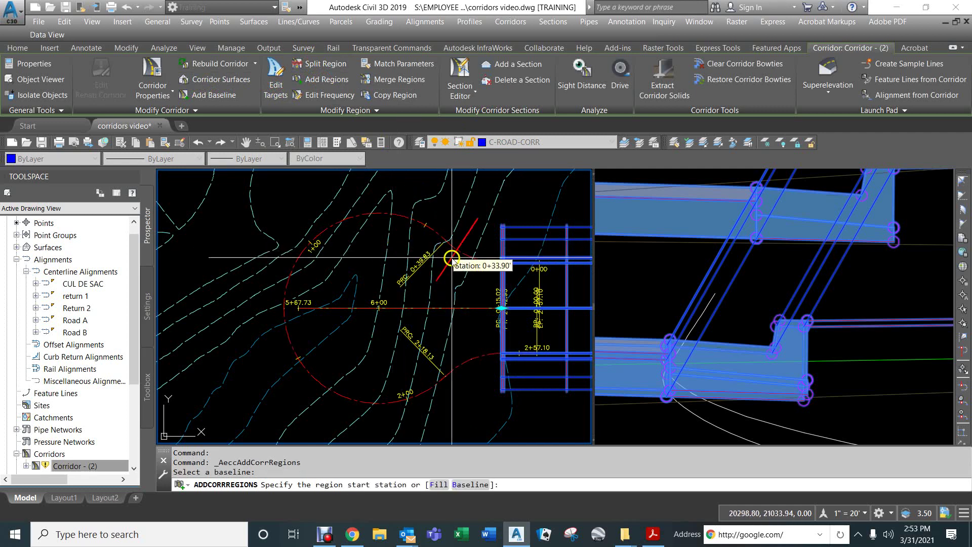
scroll(477, 264, "up", 4)
type("END")
key("Return")
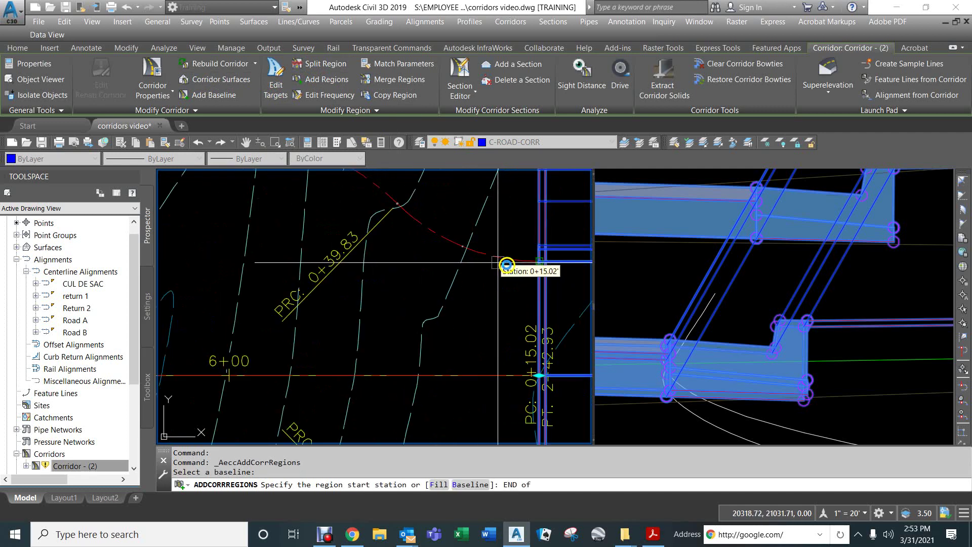
left_click(516, 263)
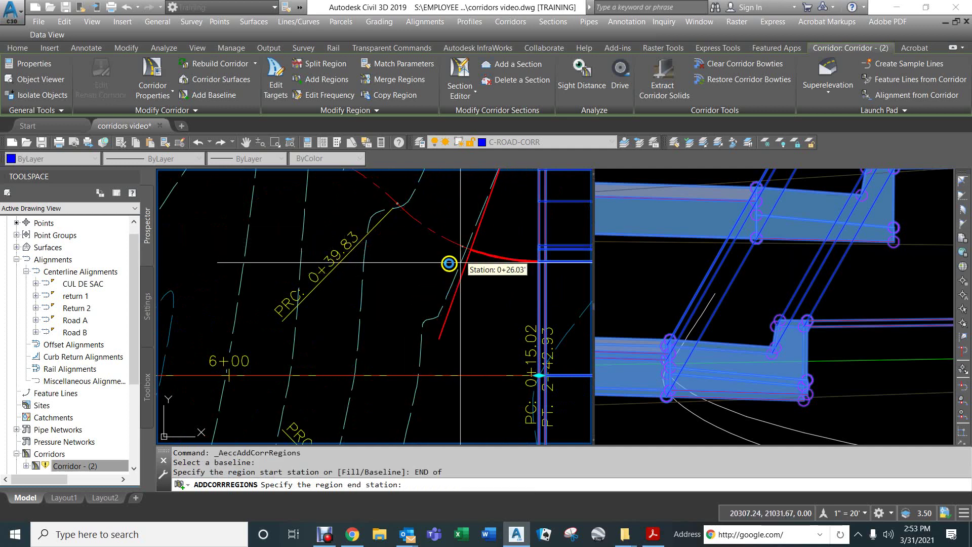
scroll(436, 267, "down", 5)
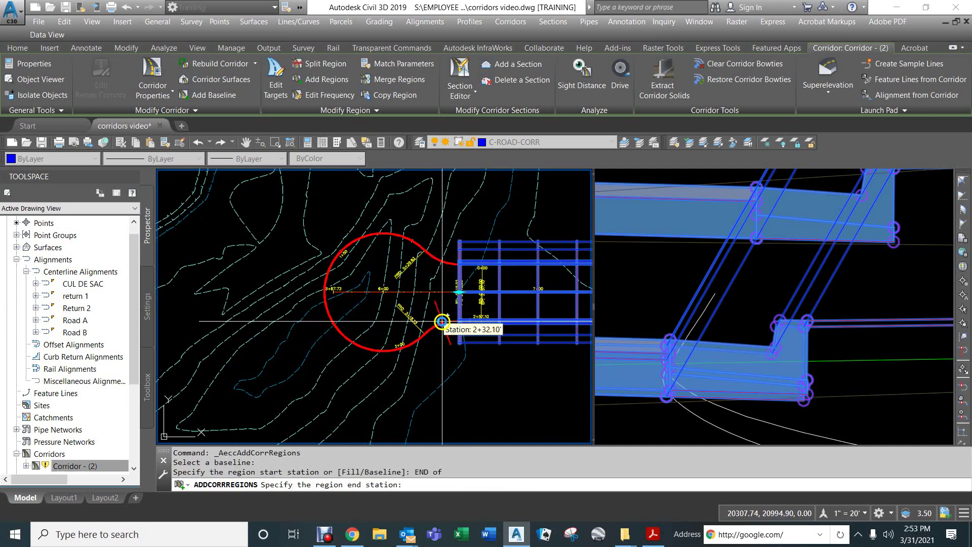
scroll(458, 260, "up", 5)
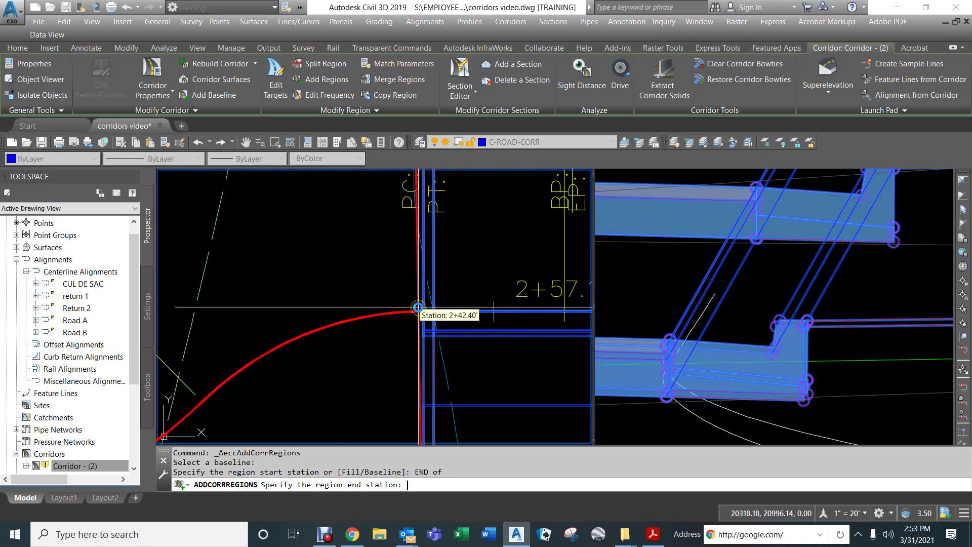
type("D")
key("Return")
left_click(417, 308)
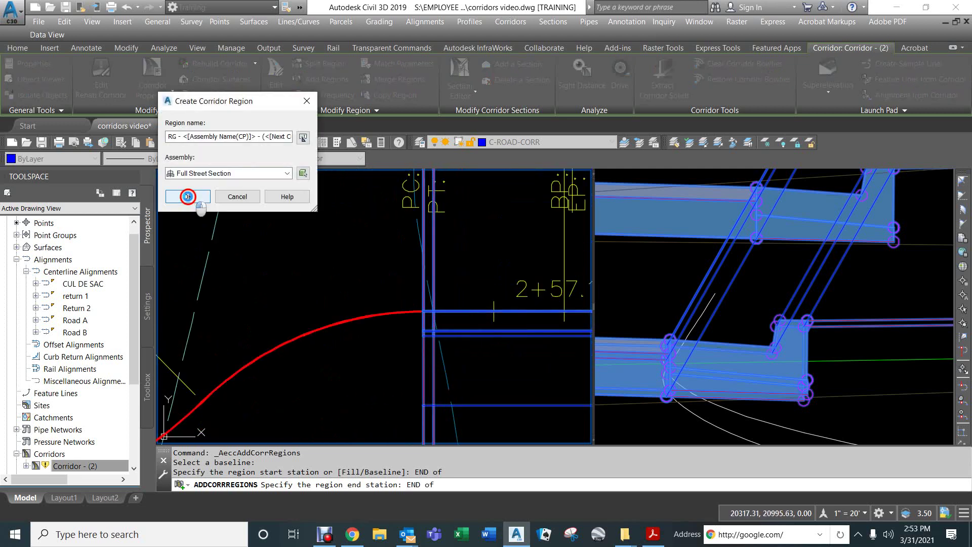
- Assign the Return assembly to the region and rebuild the corridor
left_click(198, 173)
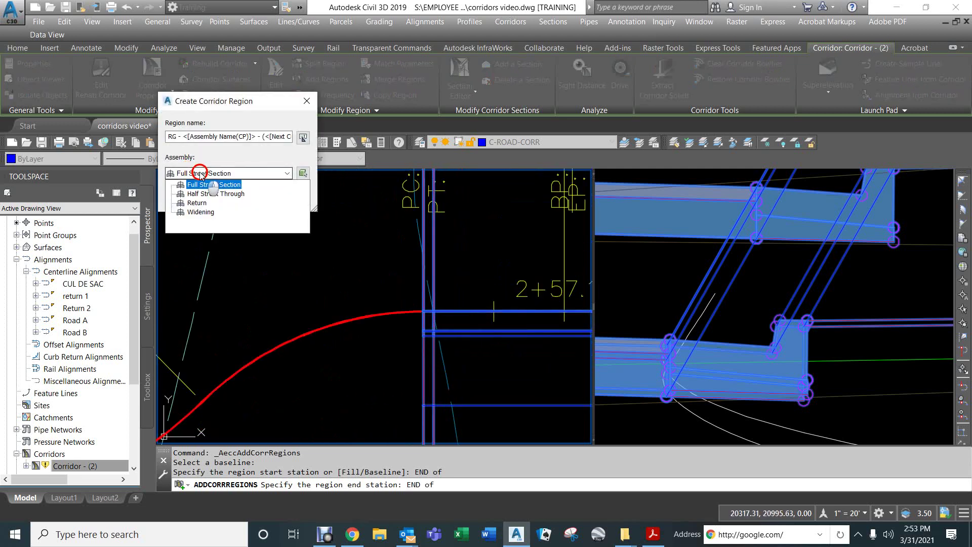
left_click(198, 202)
left_click(189, 198)
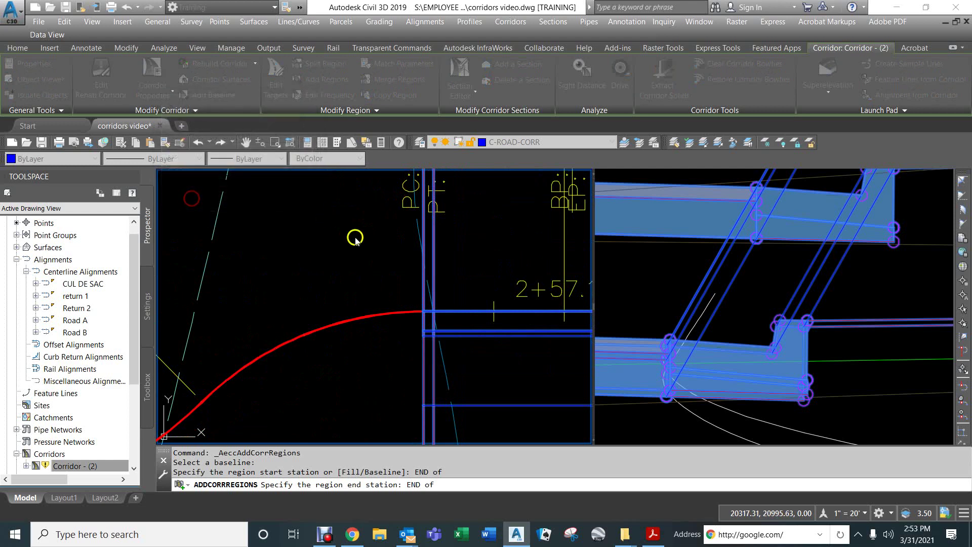
left_click(752, 408)
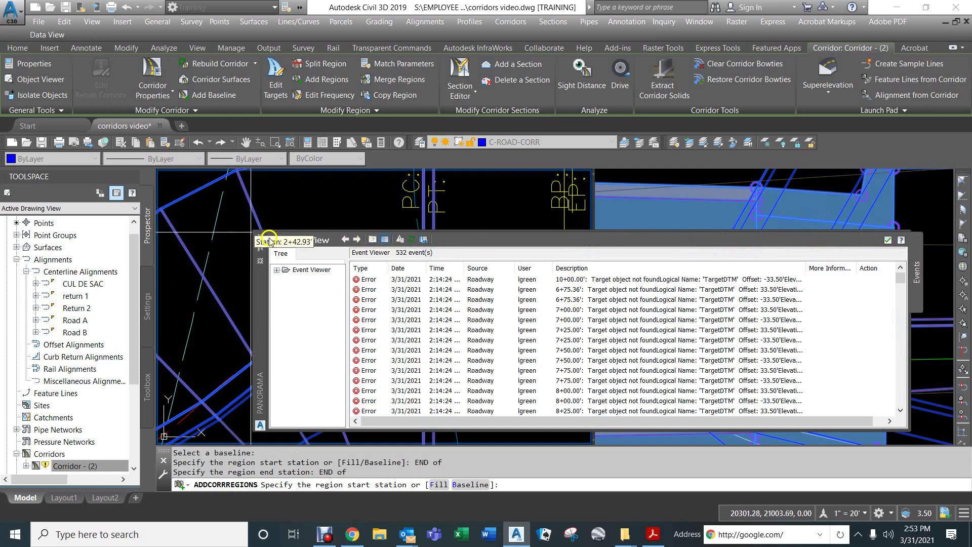
left_click(885, 240)
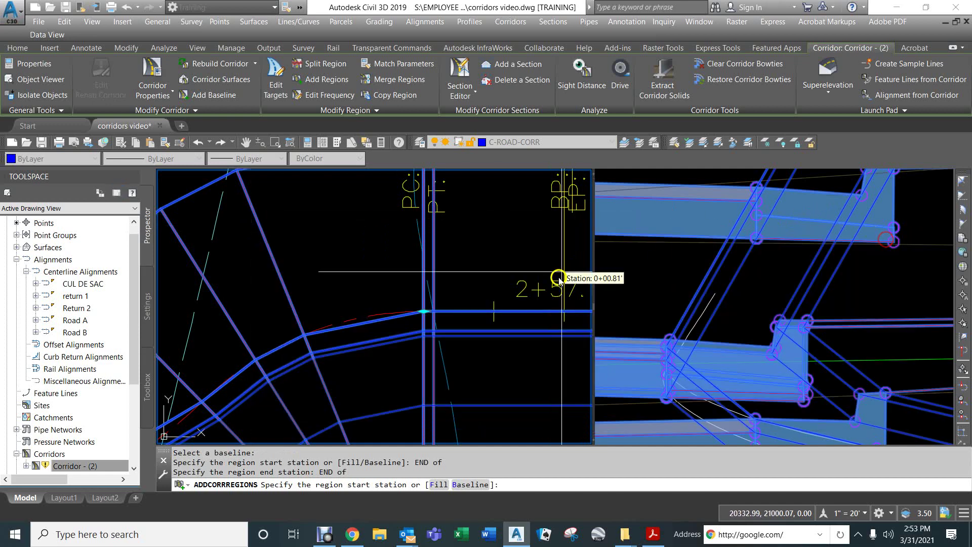
scroll(552, 296, "down", 3)
scroll(452, 237, "up", 4)
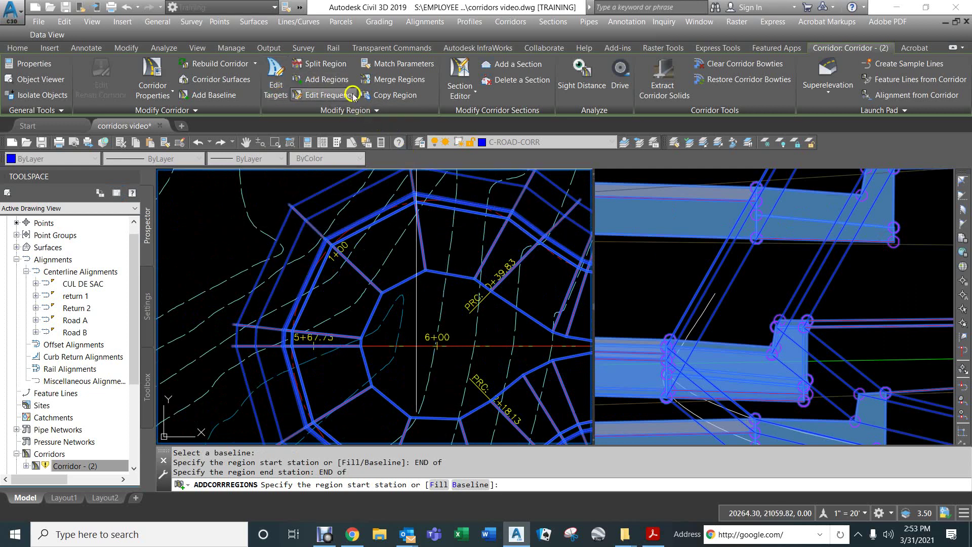
- Apply assemblies to the cul-de-sac Return region at a 2.00' curve increment and recenter the view
left_click(440, 230)
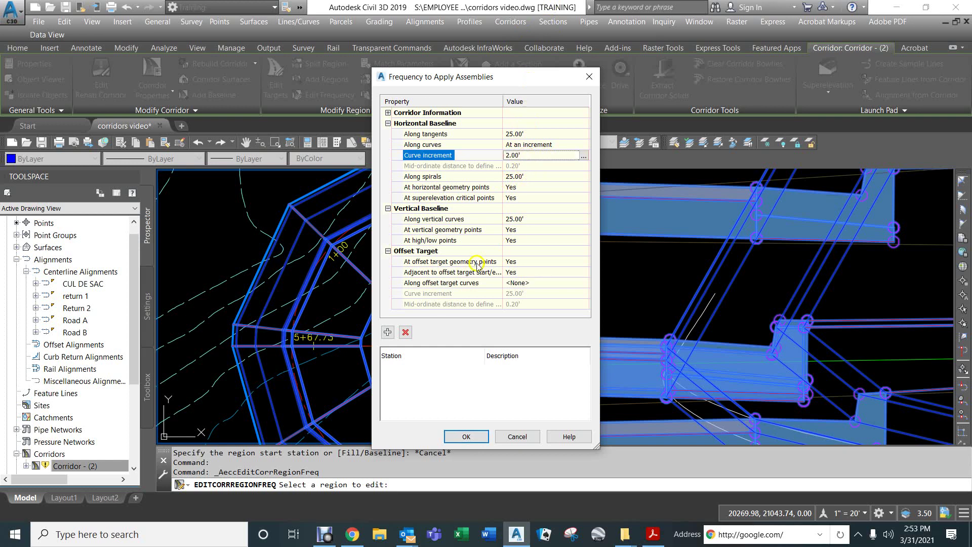
left_click(466, 435)
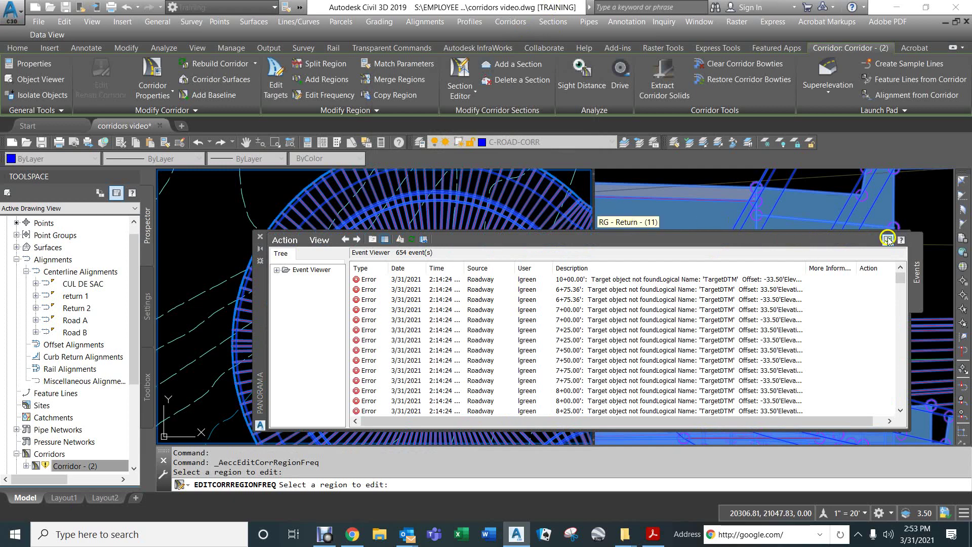
left_click(887, 239)
scroll(455, 294, "down", 3)
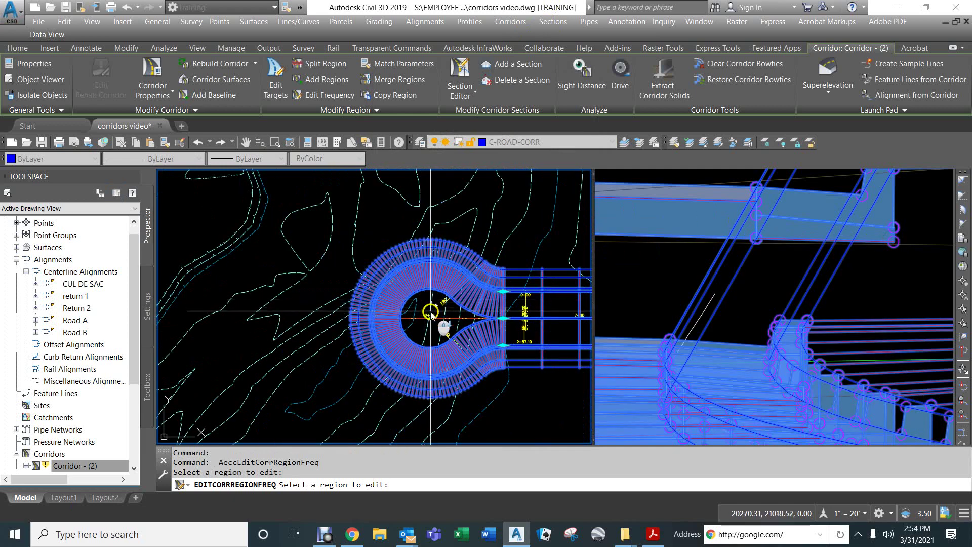
middle_click_drag(430, 313, 354, 316)
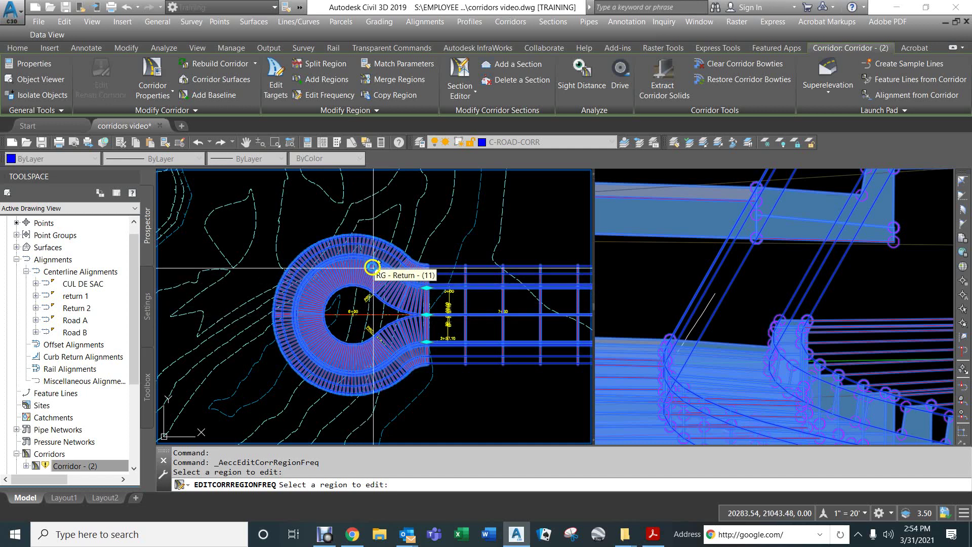
- Set the Return region's width target to the Road B alignment
left_click(280, 81)
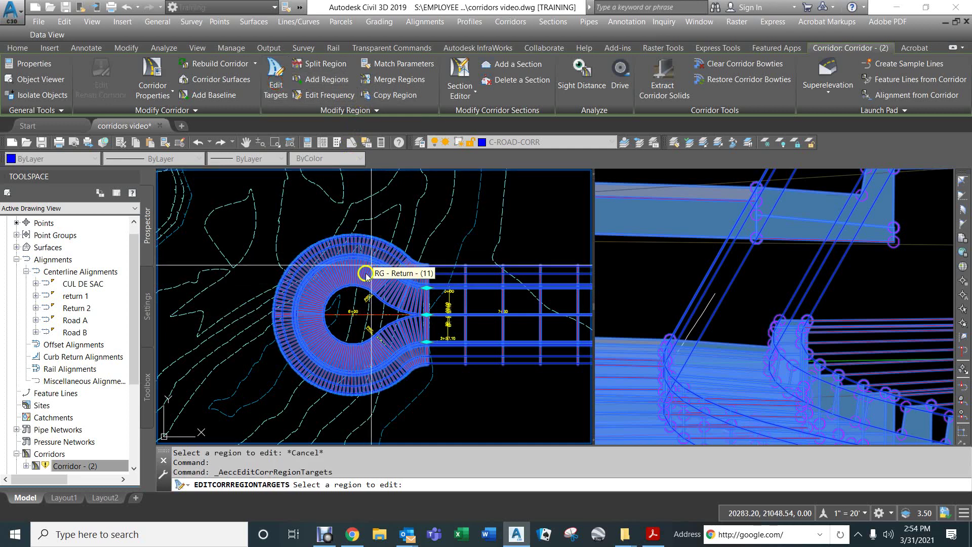
left_click(359, 274)
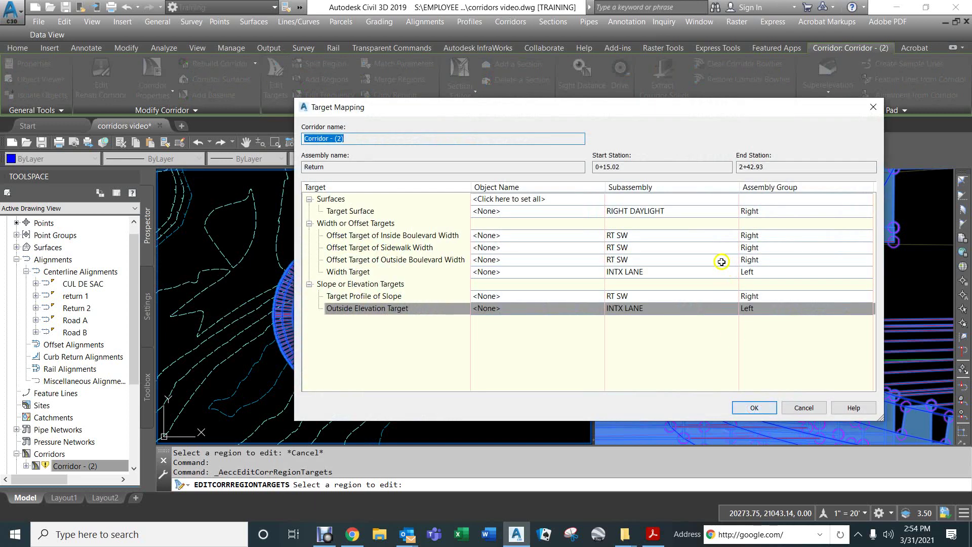
left_click(623, 271)
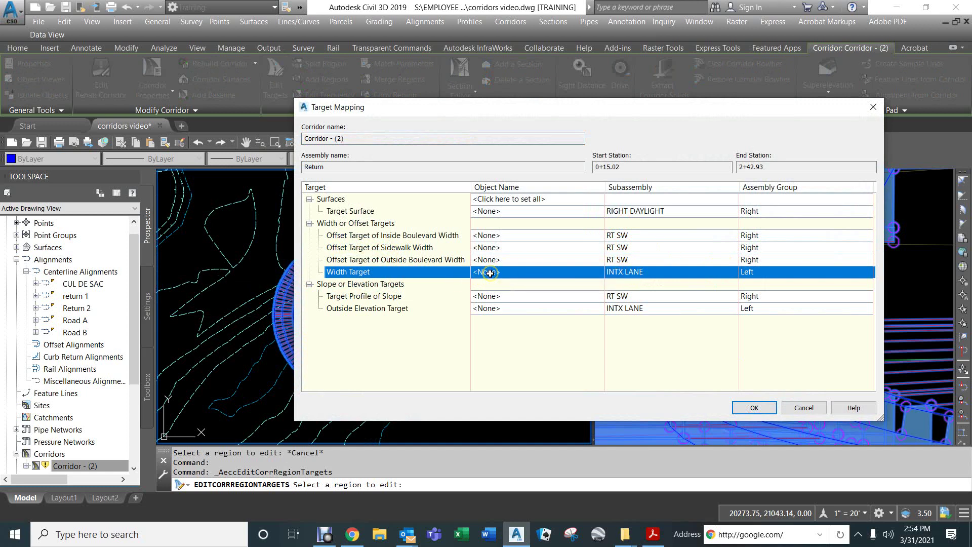
left_click(489, 274)
scroll(347, 228, "down", 1)
left_click(489, 245)
left_click(398, 460)
- Set the region's outside elevation target to Road B FG Profile
left_click(627, 308)
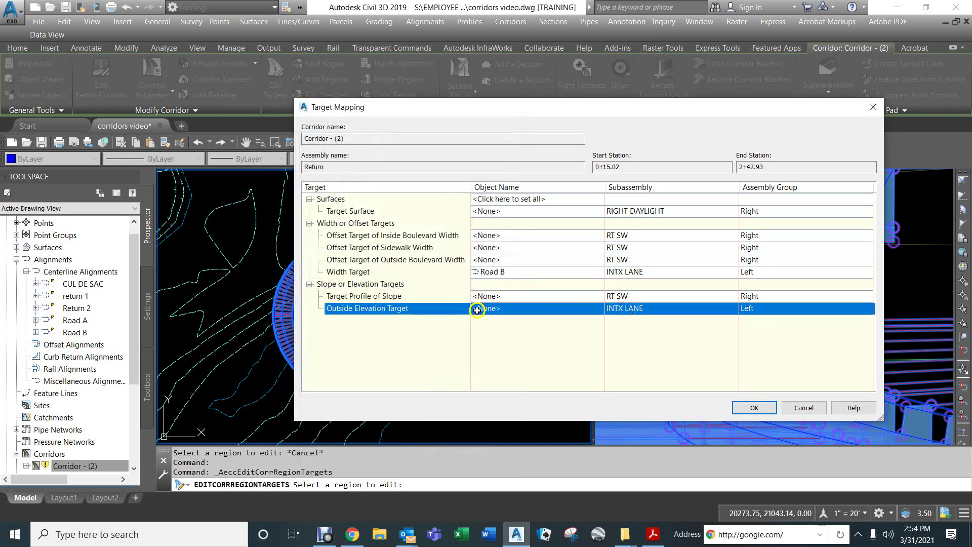
left_click(490, 308)
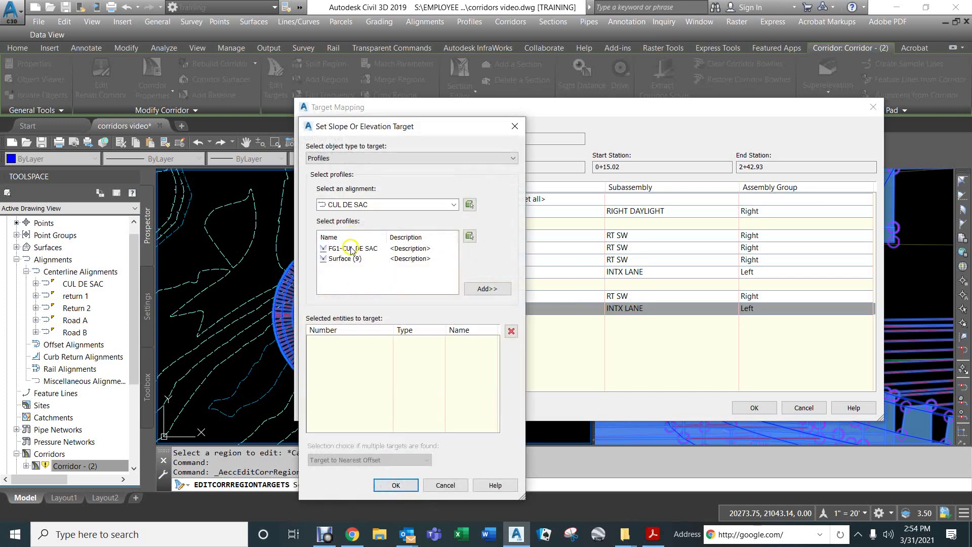
left_click(358, 207)
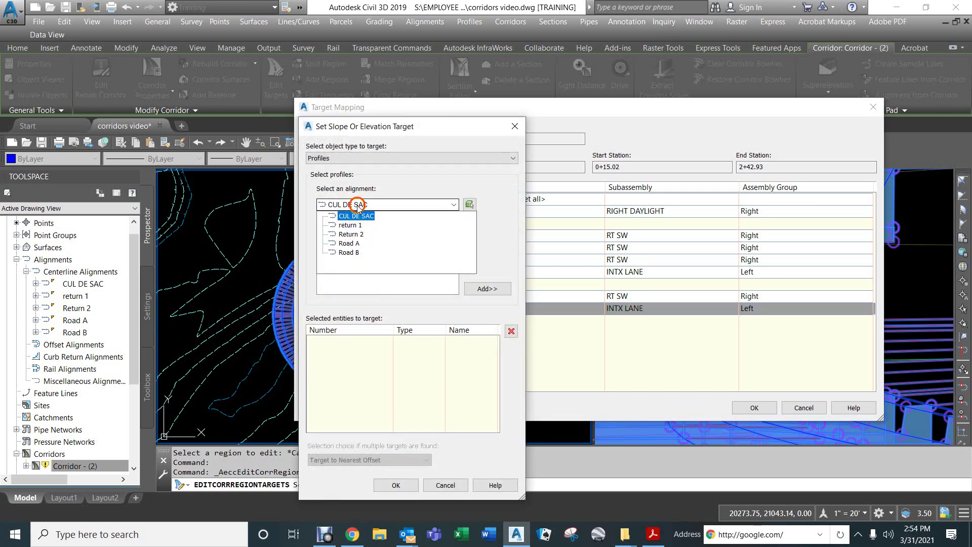
left_click(346, 252)
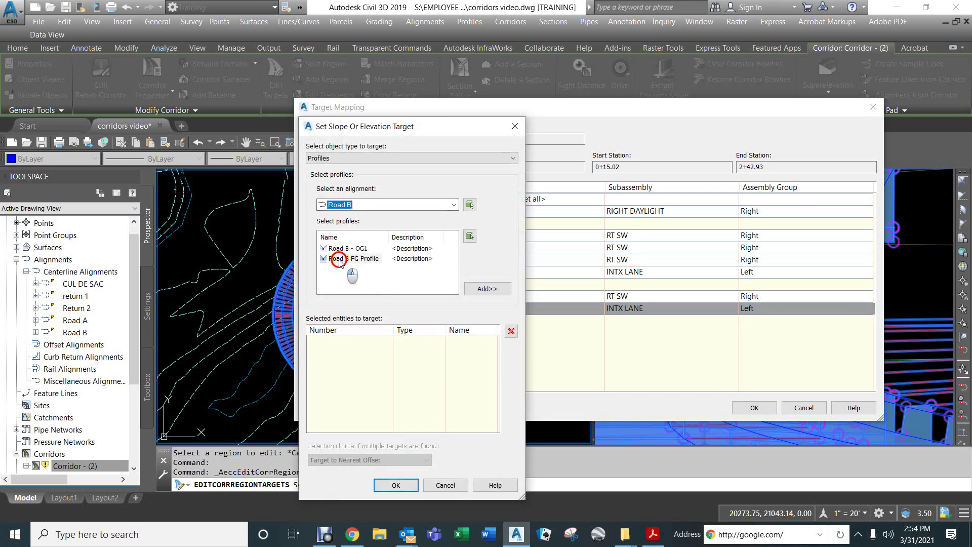
left_click(339, 260)
left_click(485, 288)
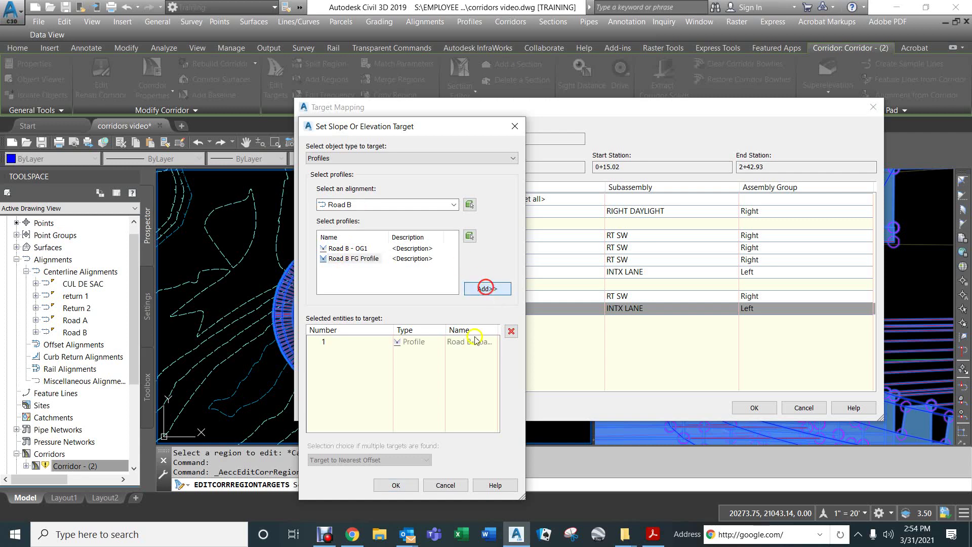
left_click(396, 485)
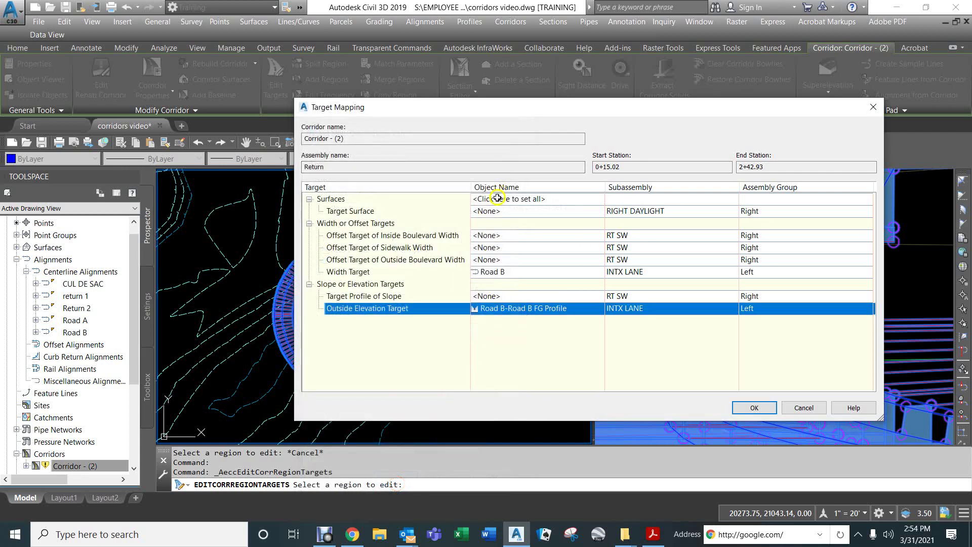
- Target all surfaces to OG1 and rebuild the corridor
left_click(497, 199)
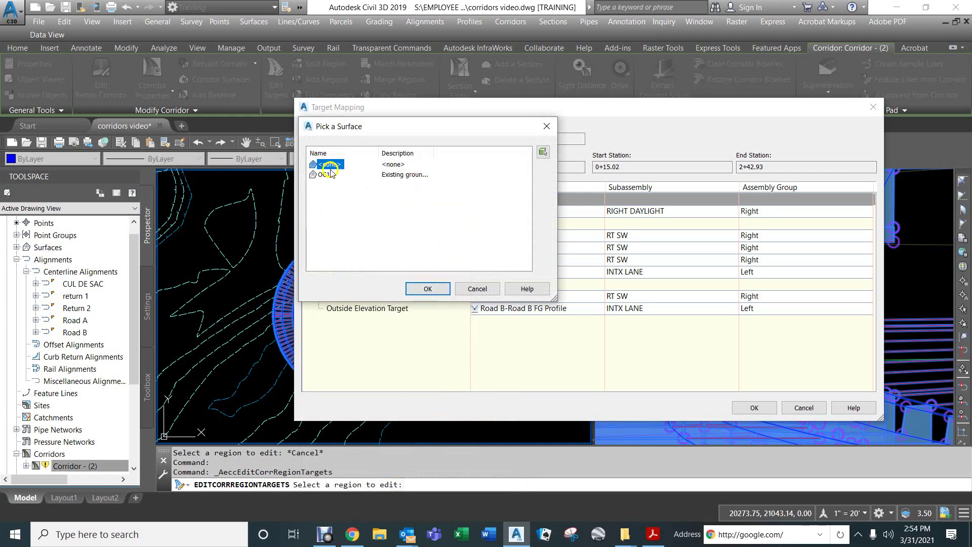
left_click(433, 292)
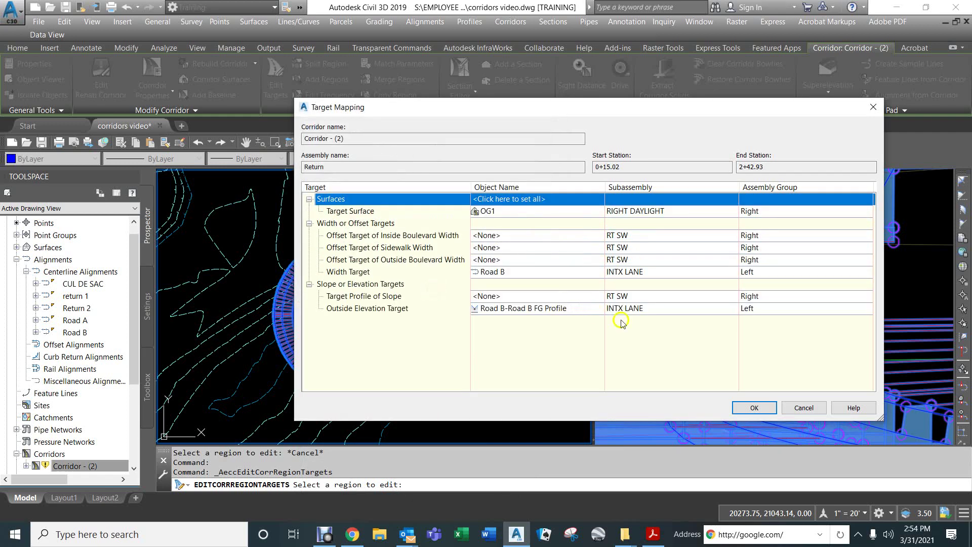
left_click(750, 408)
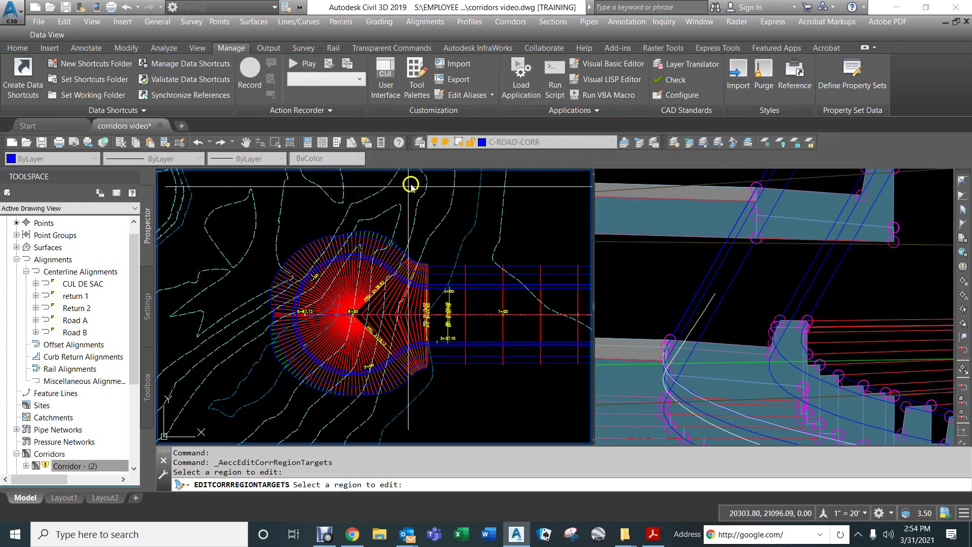
left_click(659, 271)
scroll(659, 271, "down", 8)
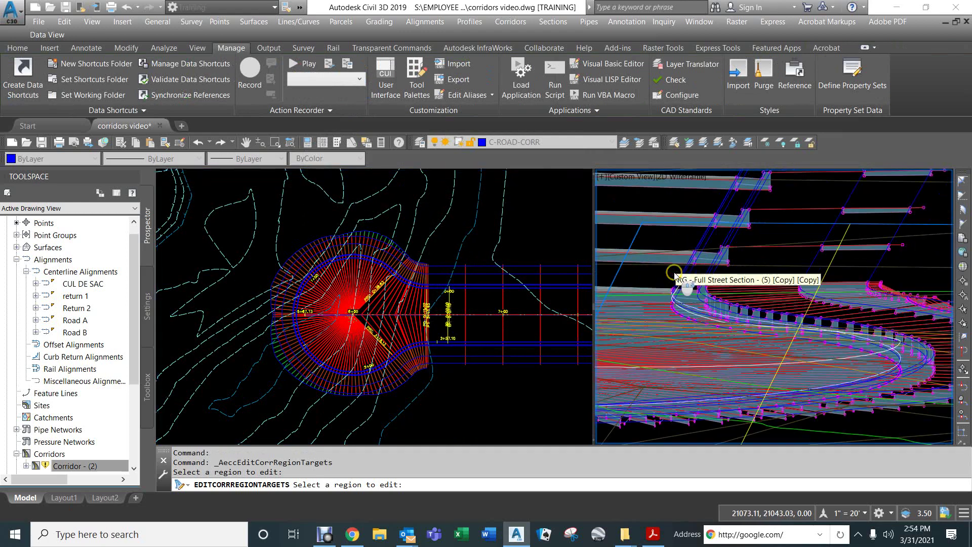
middle_click_drag(753, 266, 810, 258)
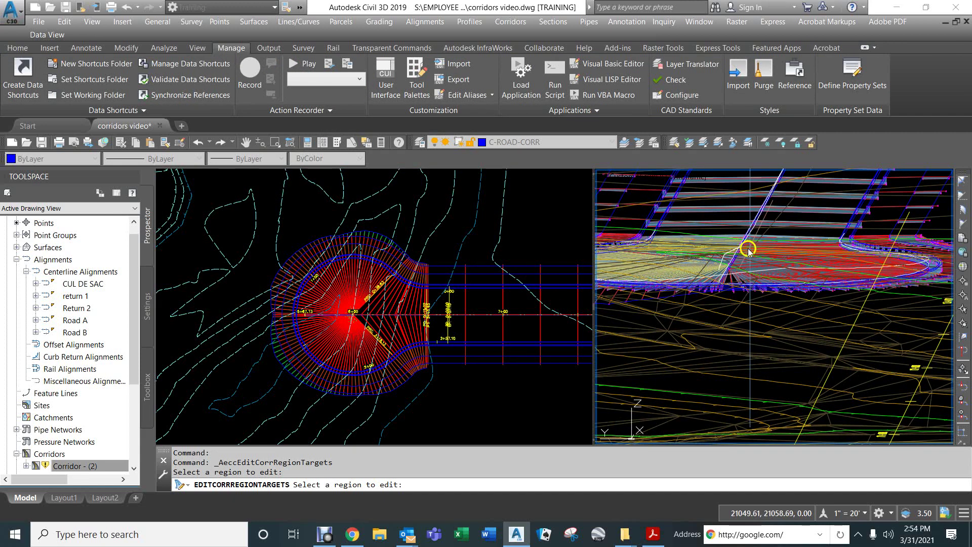
middle_click_drag(734, 256, 753, 284)
left_click(315, 226)
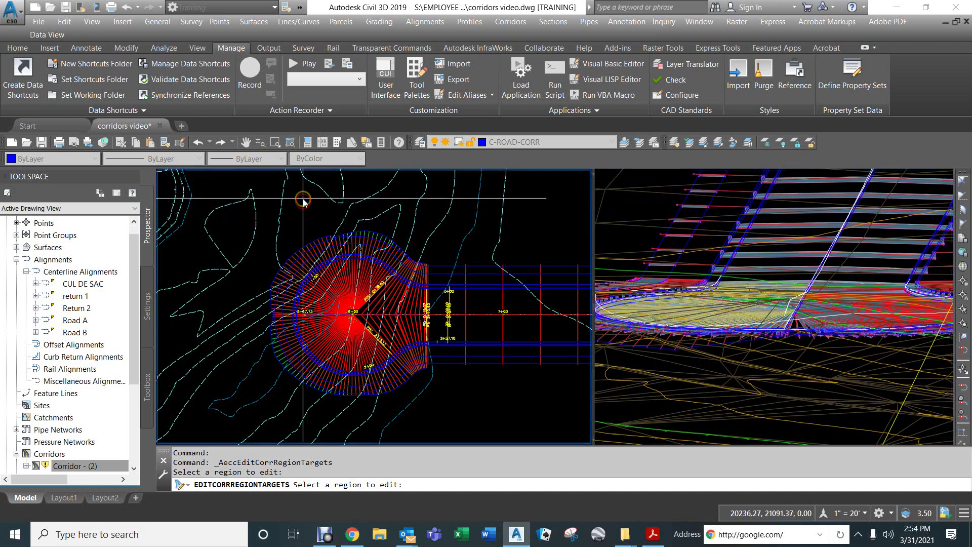
key("Escape")
key("Escape")
key("Escape")
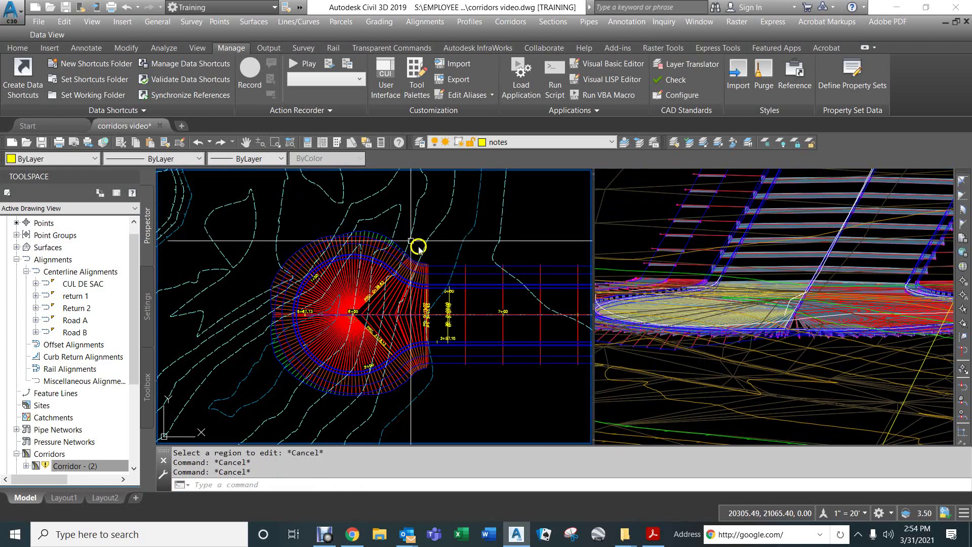
left_click(465, 267)
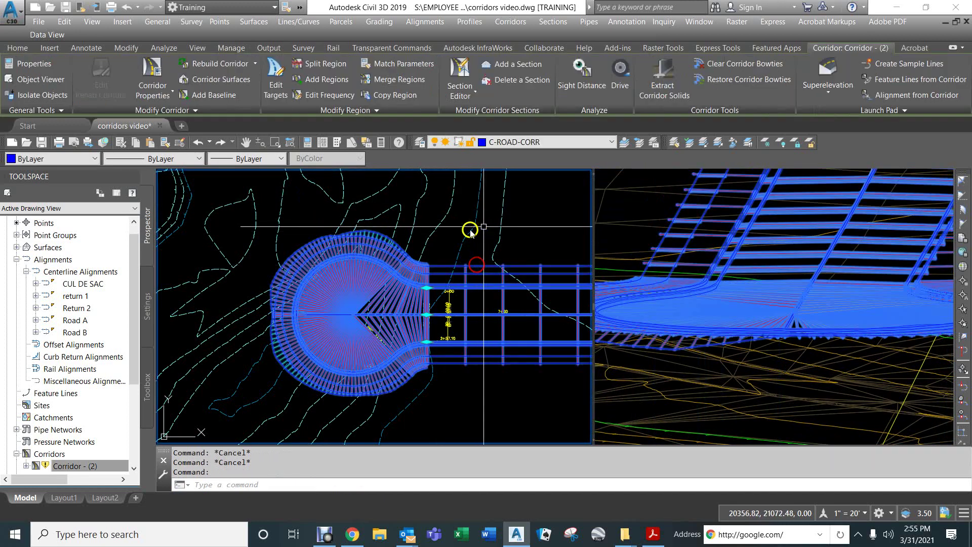
- Add a corridor surface built from Top links in the corridor properties and rebuild
right_click(393, 211)
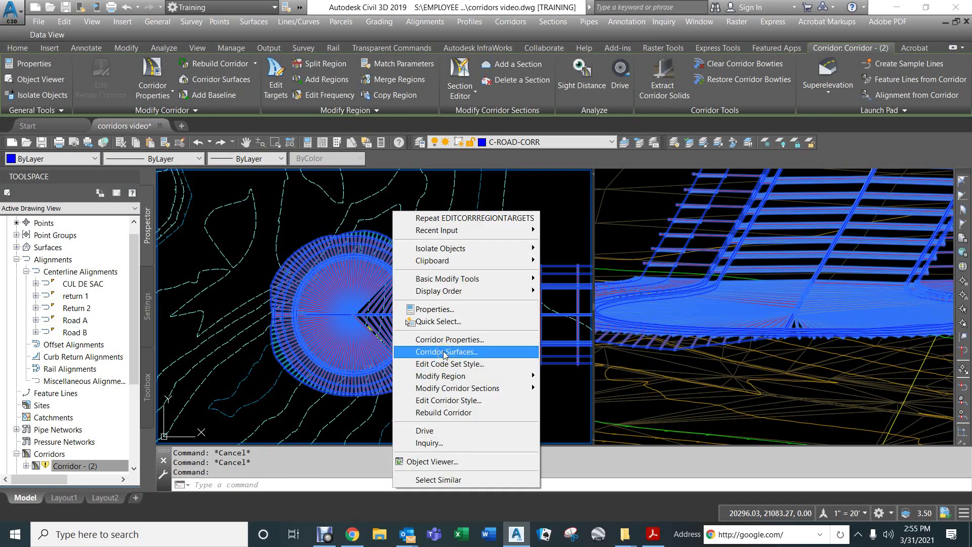
left_click(438, 342)
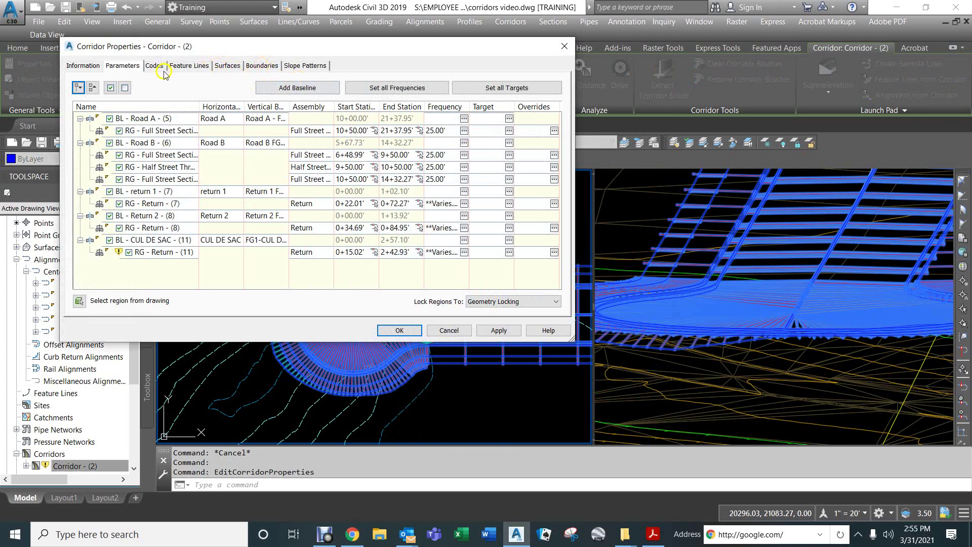
left_click(219, 65)
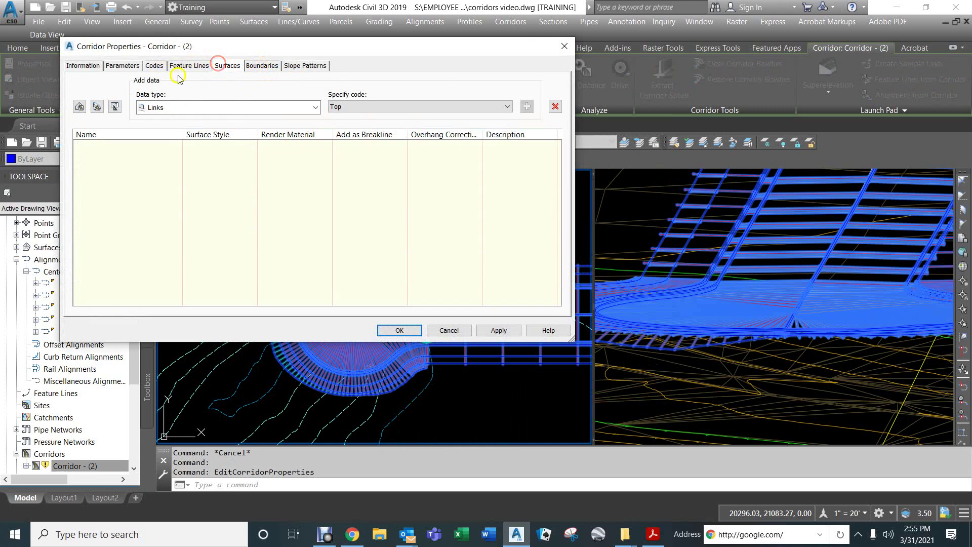
left_click(78, 106)
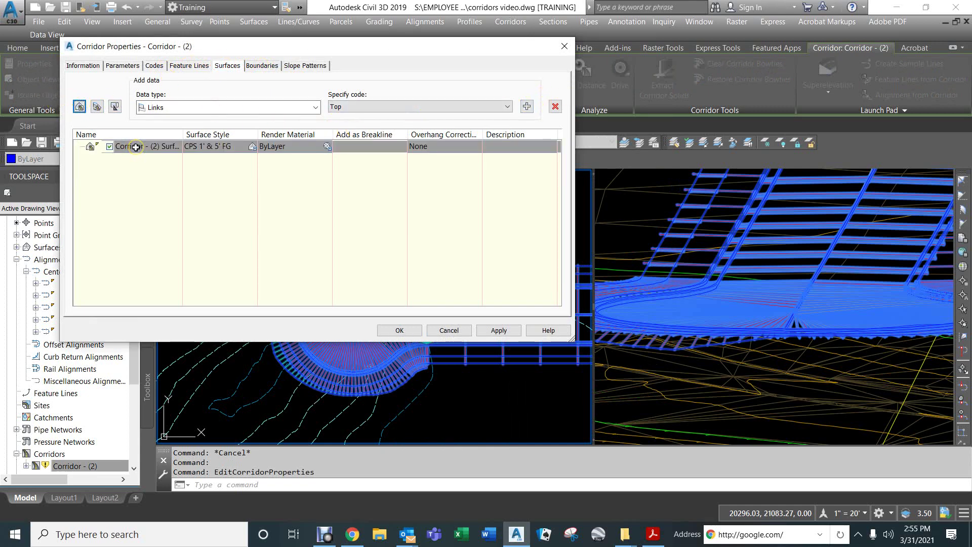
left_click(527, 107)
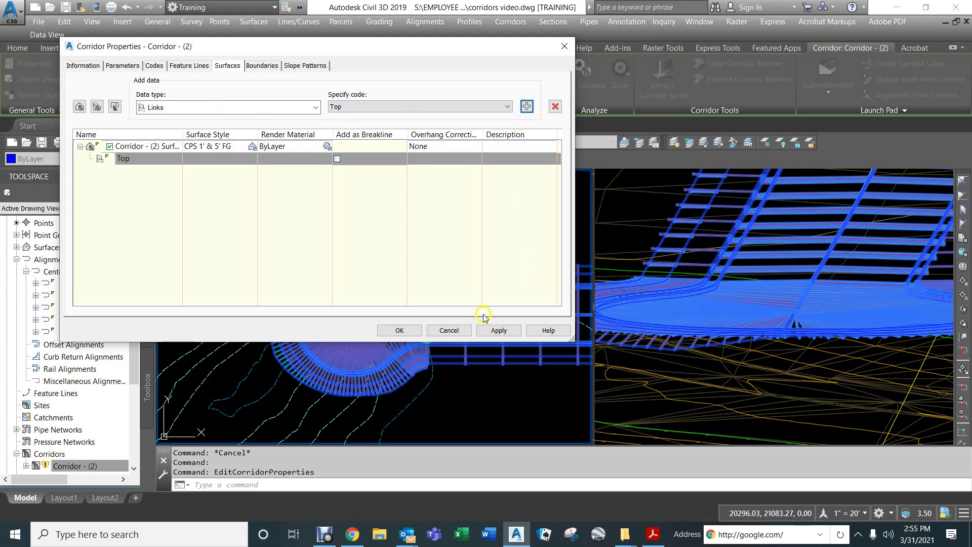
left_click(398, 330)
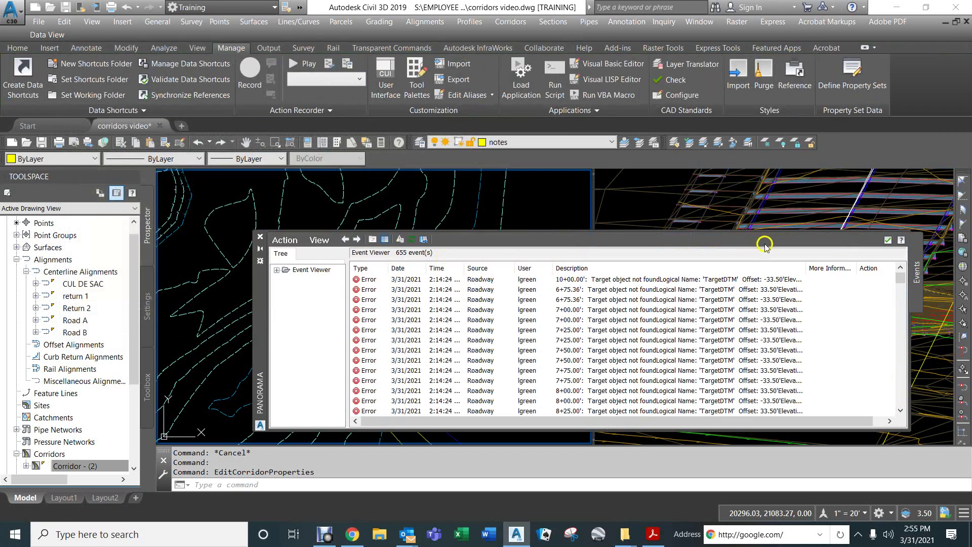
- Dismiss the event log, zoom to the cul-de-sac and select the new corridor surface
left_click(886, 239)
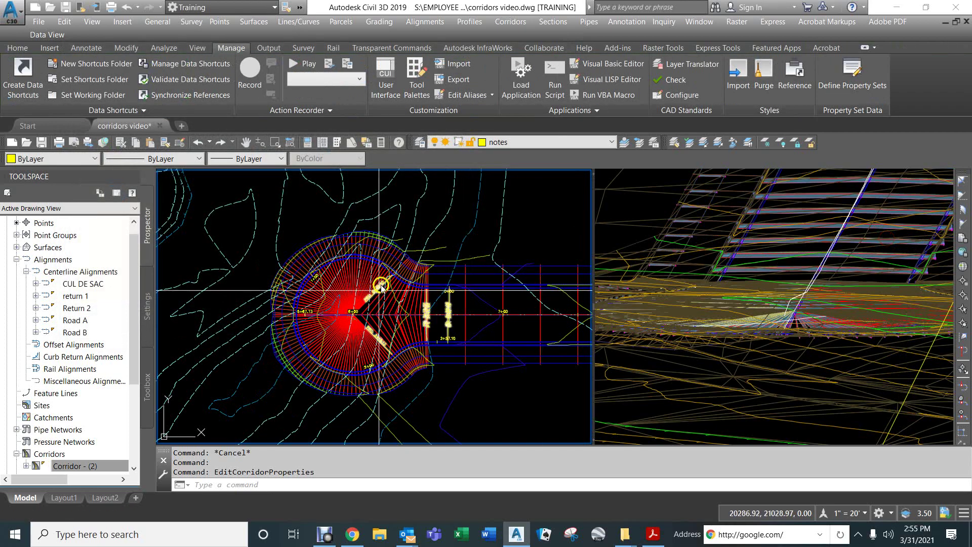
scroll(388, 294, "up", 5)
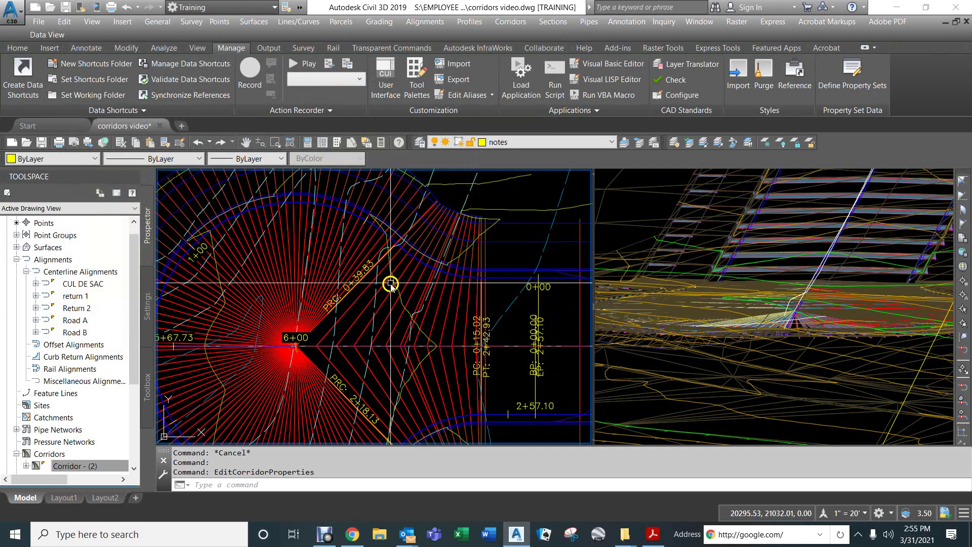
scroll(396, 284, "down", 4)
left_click(362, 294)
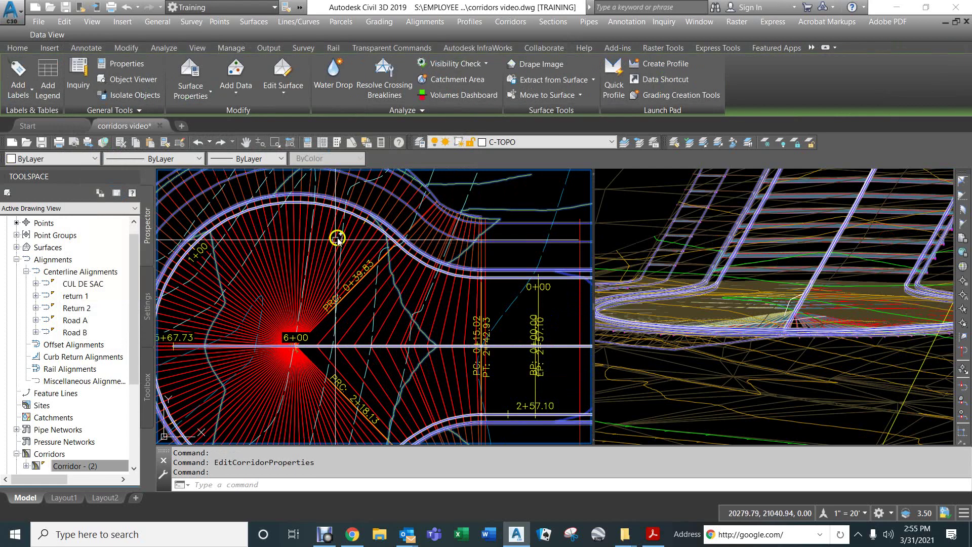
scroll(361, 293, "down", 5)
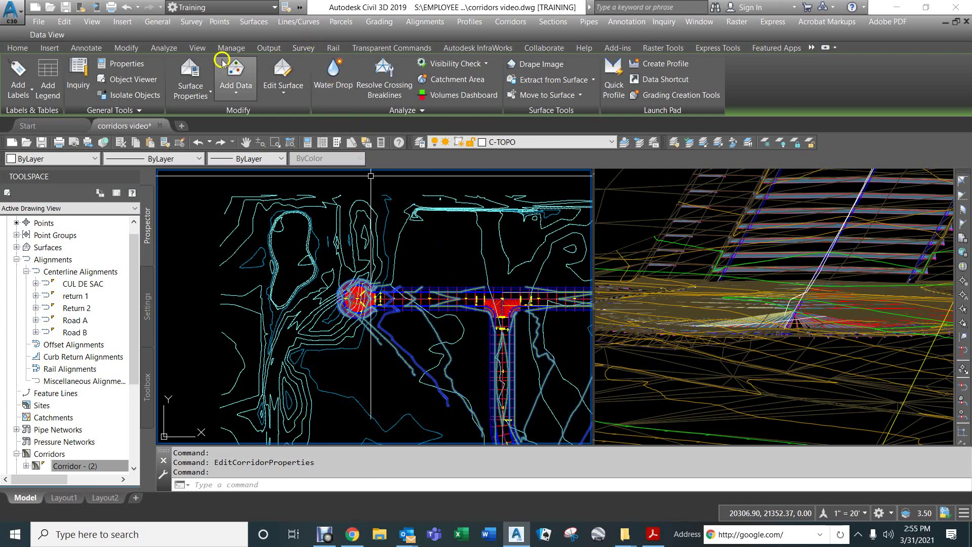
- Give Corridor - (2) Surface - (1) a Corridor extents outer boundary and rebuild
key("Escape")
key("Escape")
key("Escape")
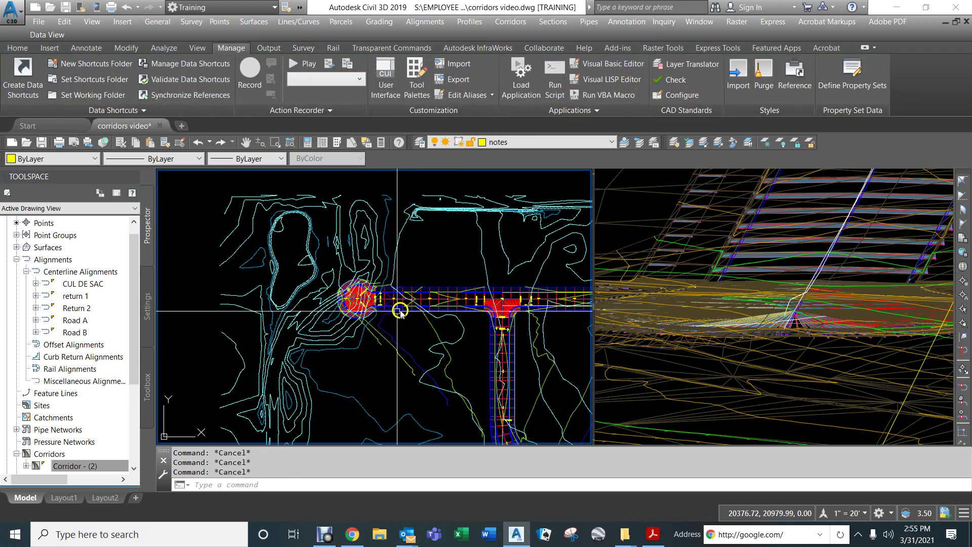
scroll(401, 309, "up", 5)
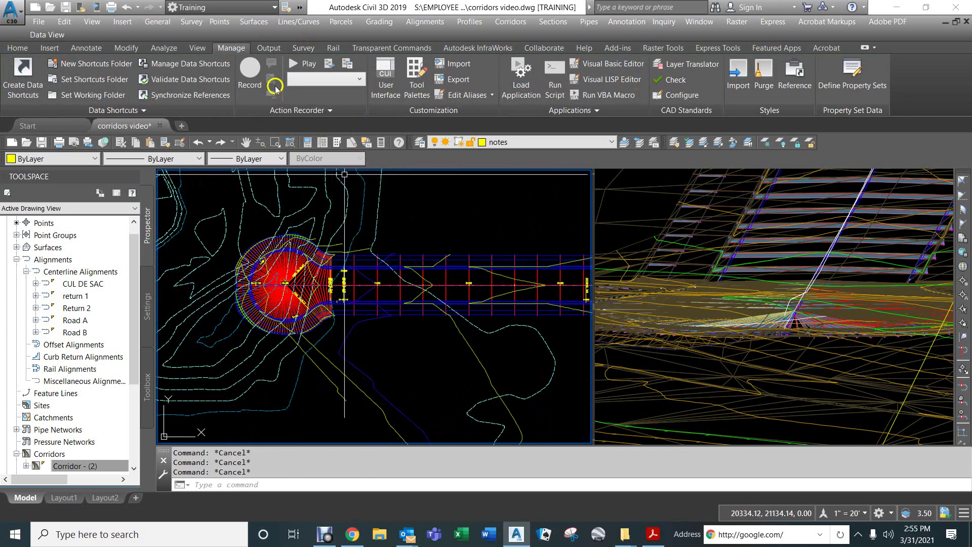
left_click(409, 257)
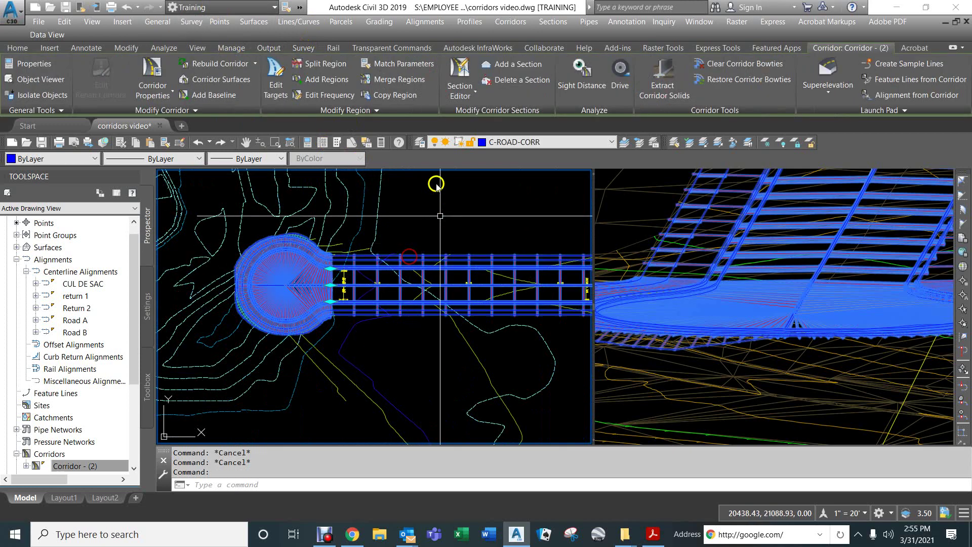
left_click(153, 90)
left_click(215, 117)
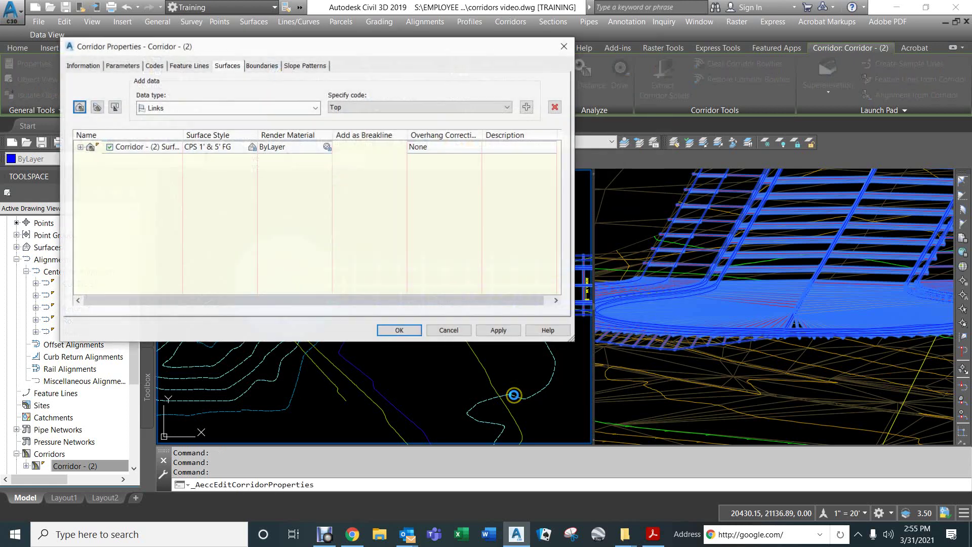
left_click(262, 66)
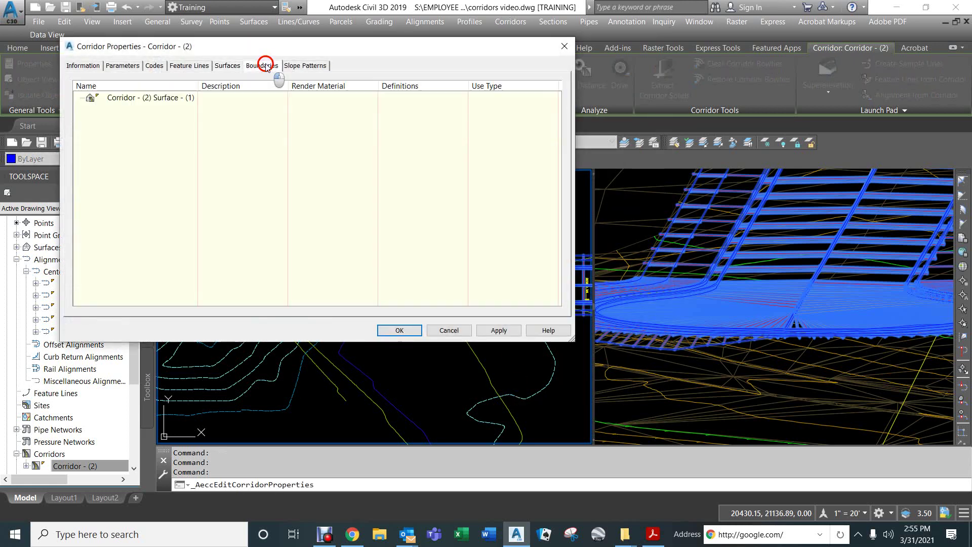
right_click(129, 99)
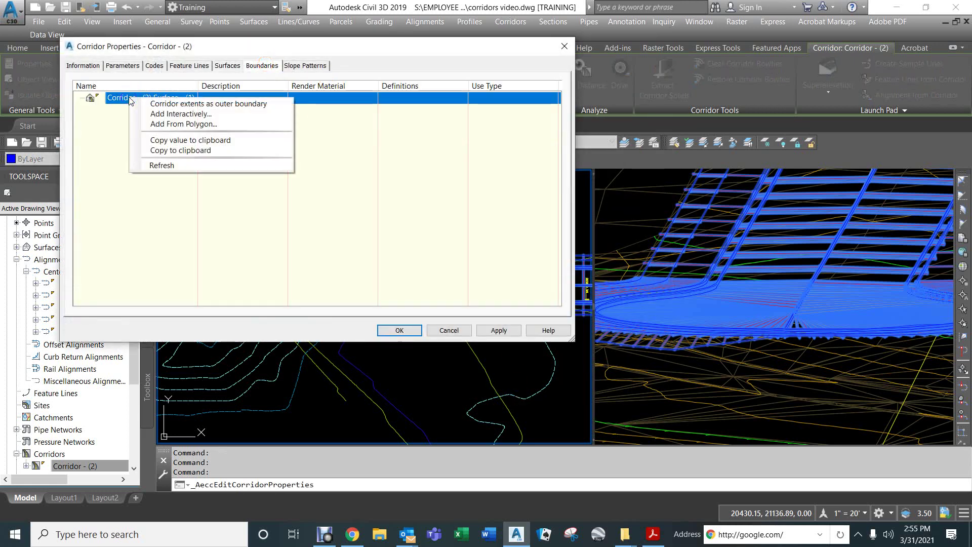
left_click(171, 105)
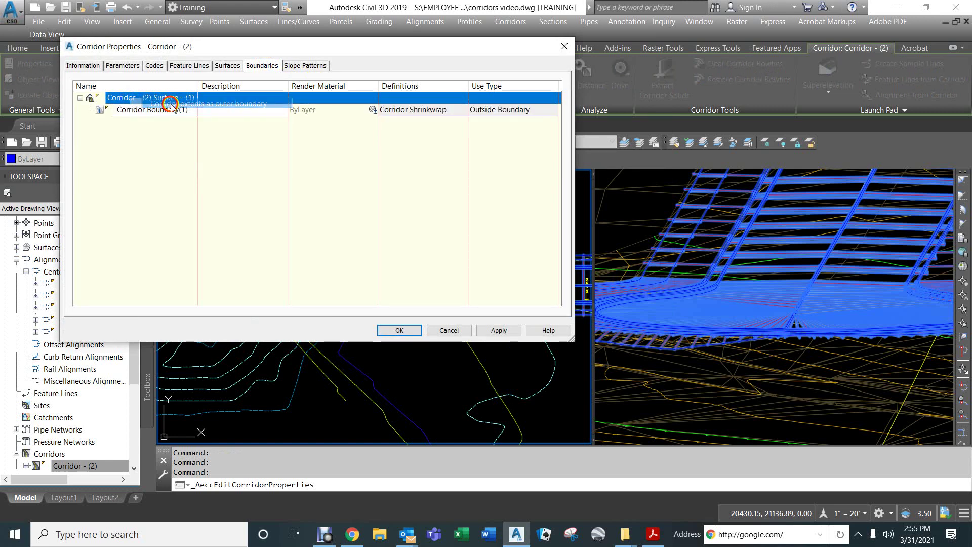
left_click(397, 329)
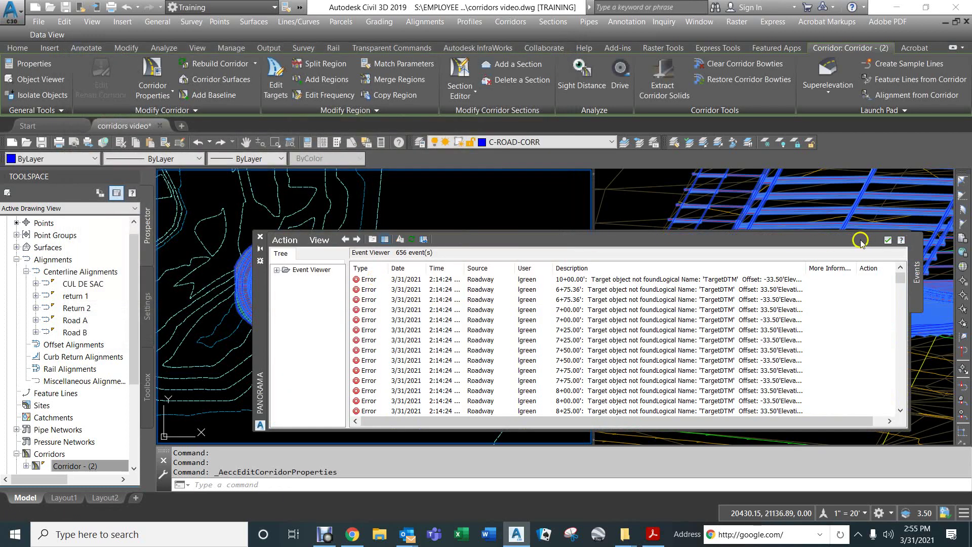
- Dismiss the event log and select the trimmed corridor surface in plan view
left_click(886, 241)
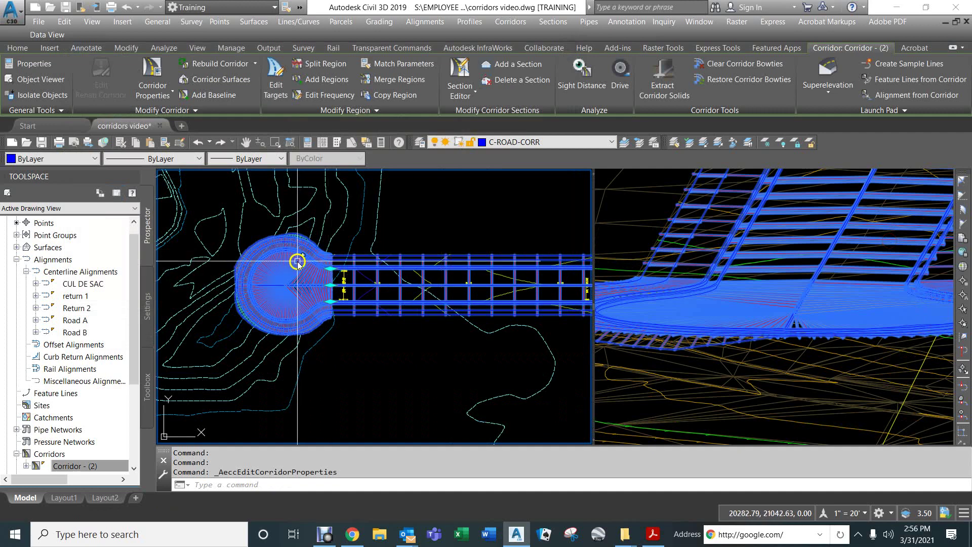
key("Escape")
key("Escape")
key("Escape")
scroll(324, 277, "up", 6)
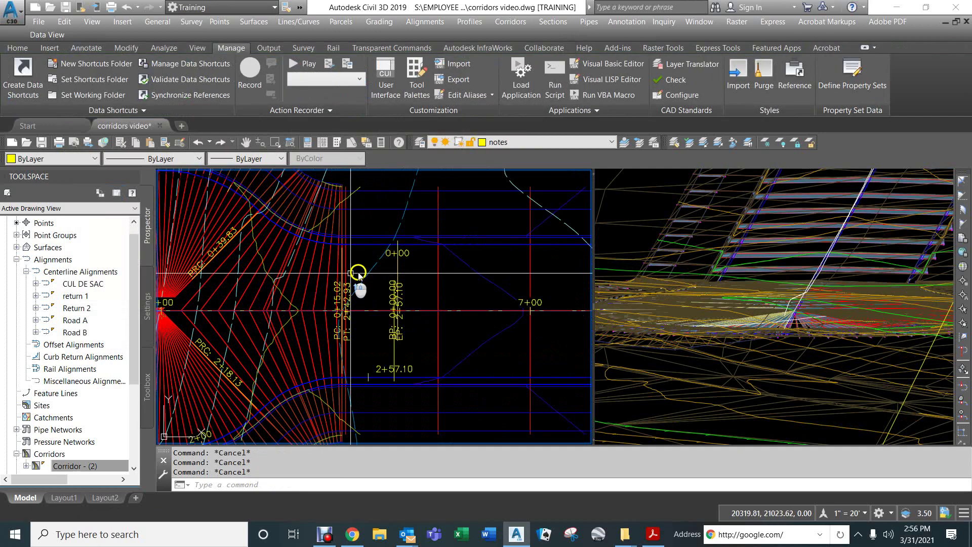
left_click(471, 270)
scroll(354, 284, "down", 4)
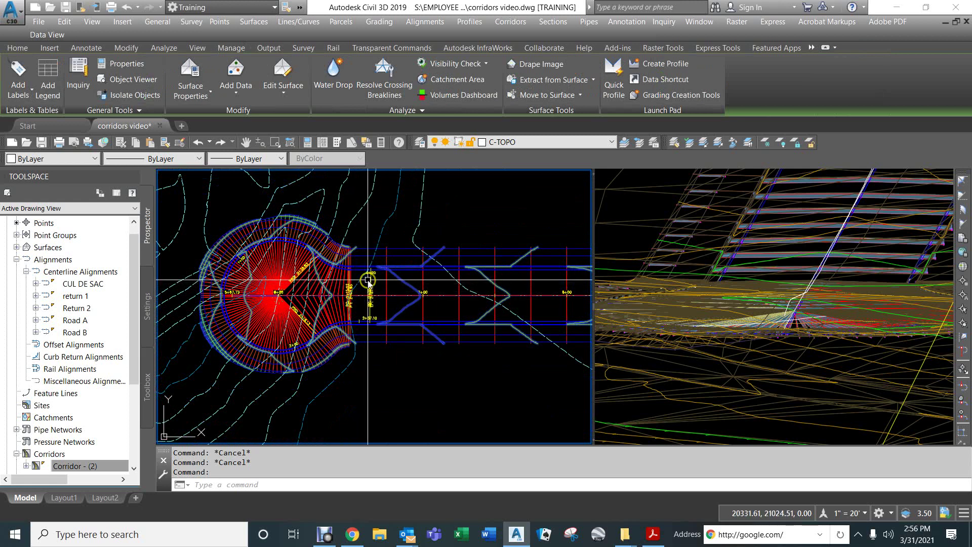
- Change the corridor surface style to CPS 0.5 & 2.5' FG
right_click(362, 276)
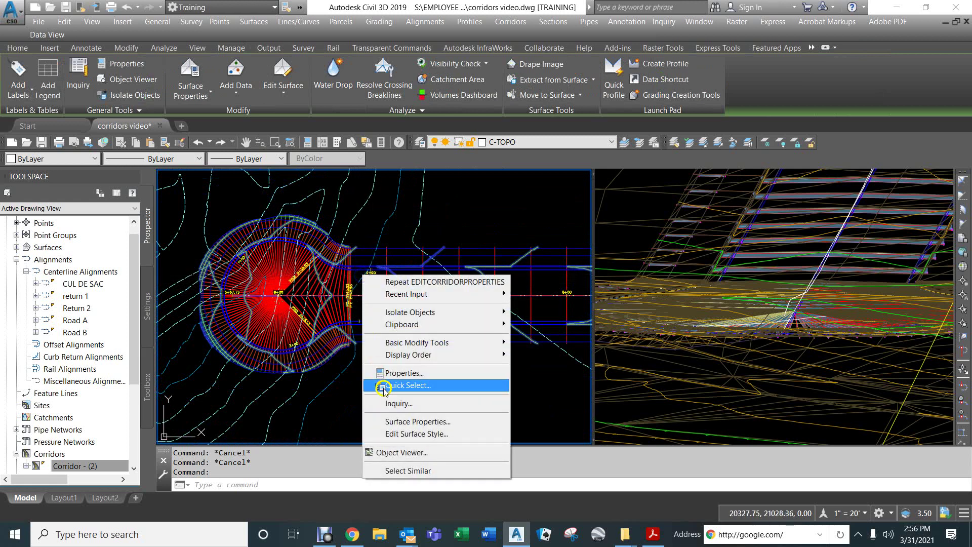
left_click(397, 422)
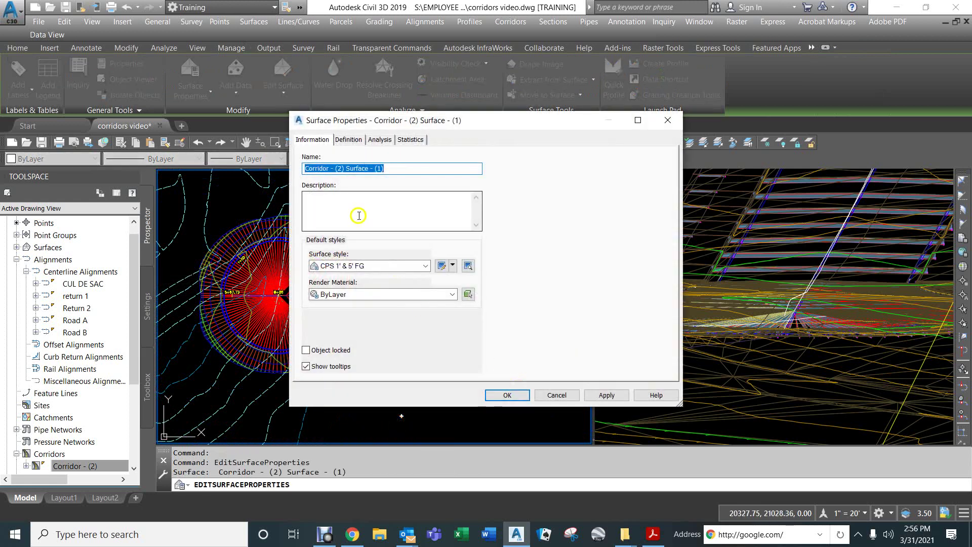
left_click(354, 266)
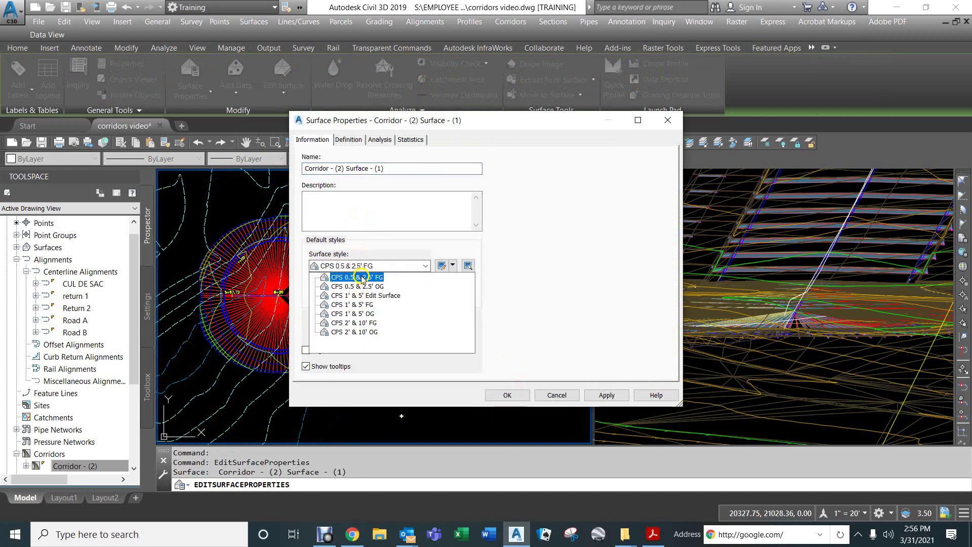
left_click(355, 279)
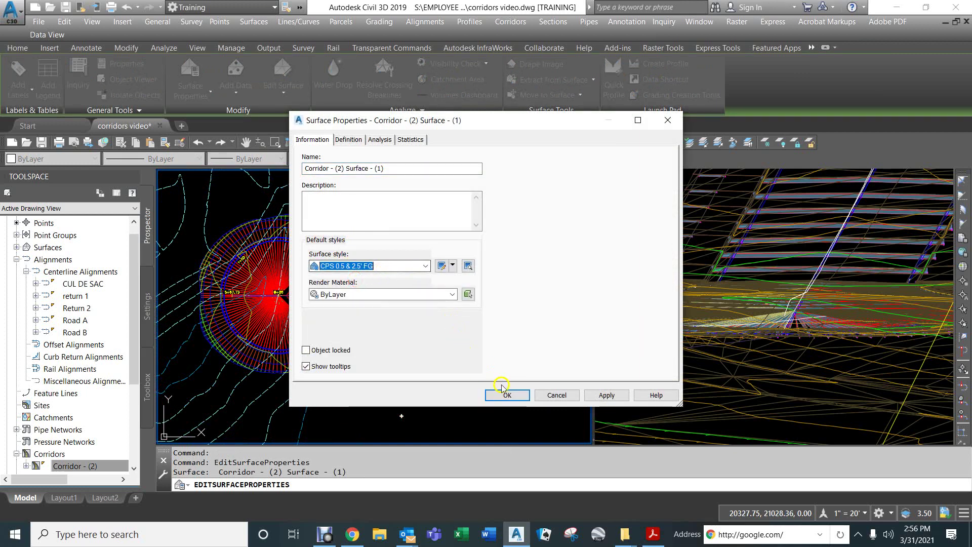
left_click(508, 395)
key("Escape")
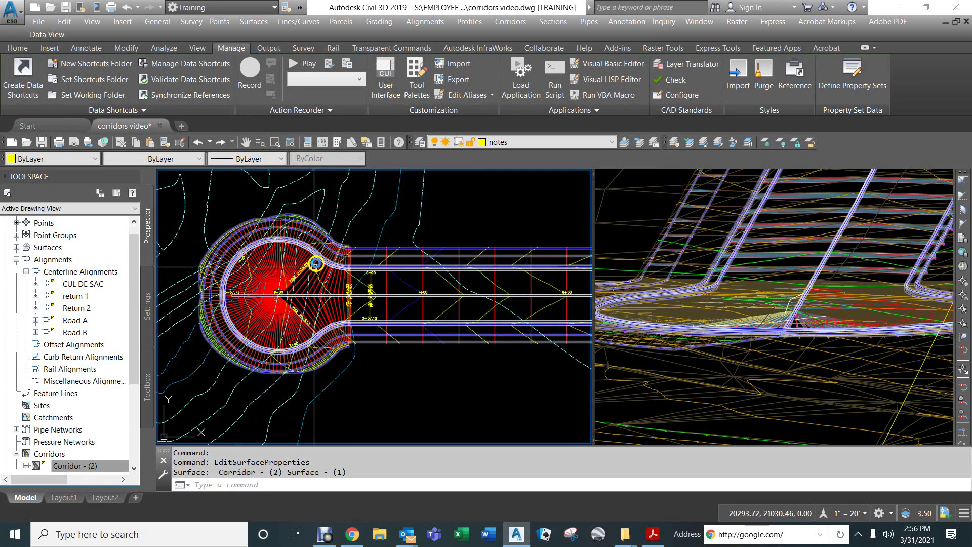
- Pan the plan view to centre the cul-de-sac and orbit the 3D model view
scroll(264, 269, "up", 3)
scroll(265, 270, "down", 3)
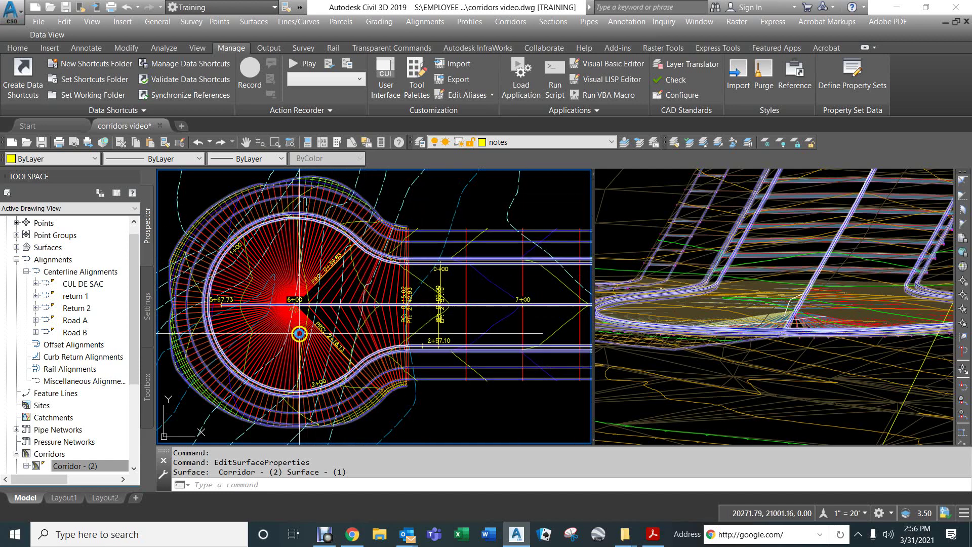
middle_click_drag(300, 333, 427, 302)
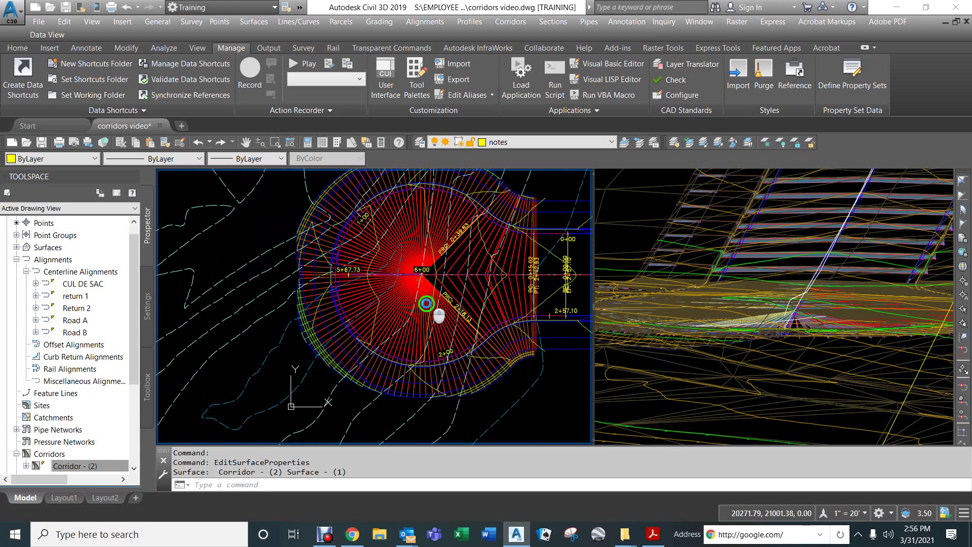
left_click(762, 365)
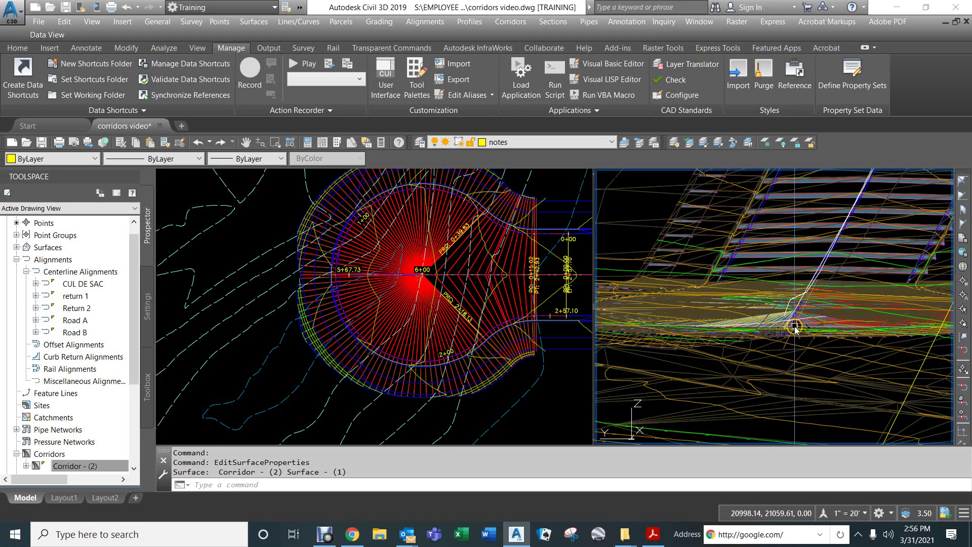
middle_click_drag(605, 253, 825, 302, "shift")
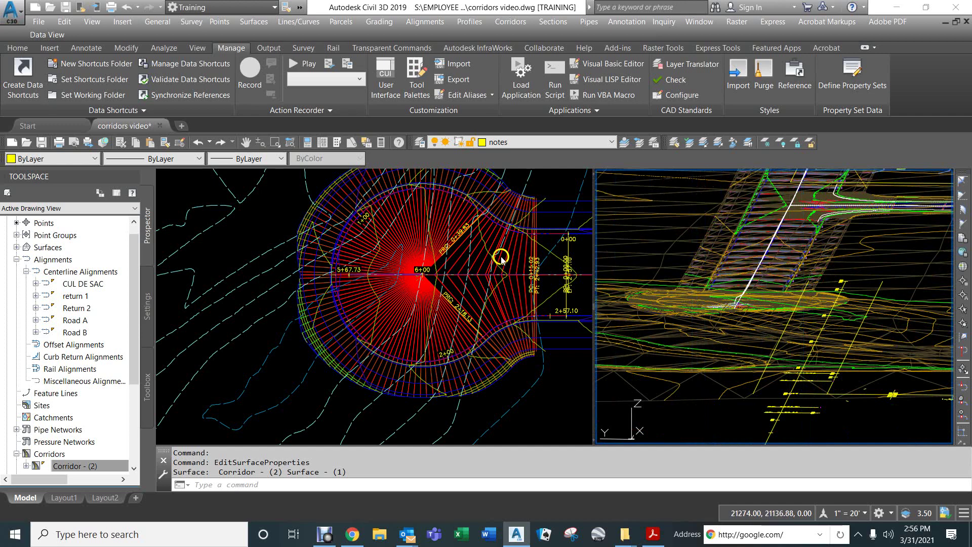
- Turn off Triangles in Model view for OG1's CPS 1' & 5' OG style
left_click(256, 245)
right_click(261, 229)
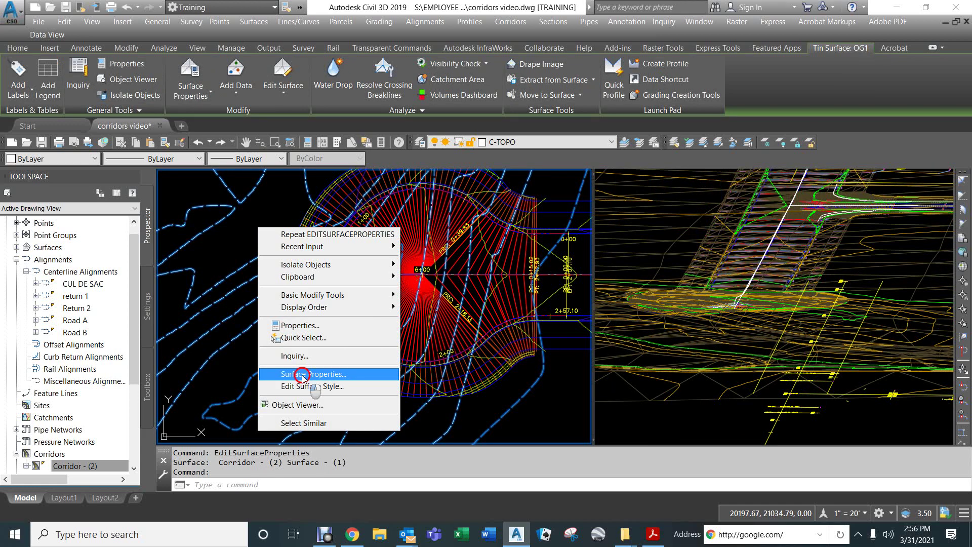
left_click(303, 374)
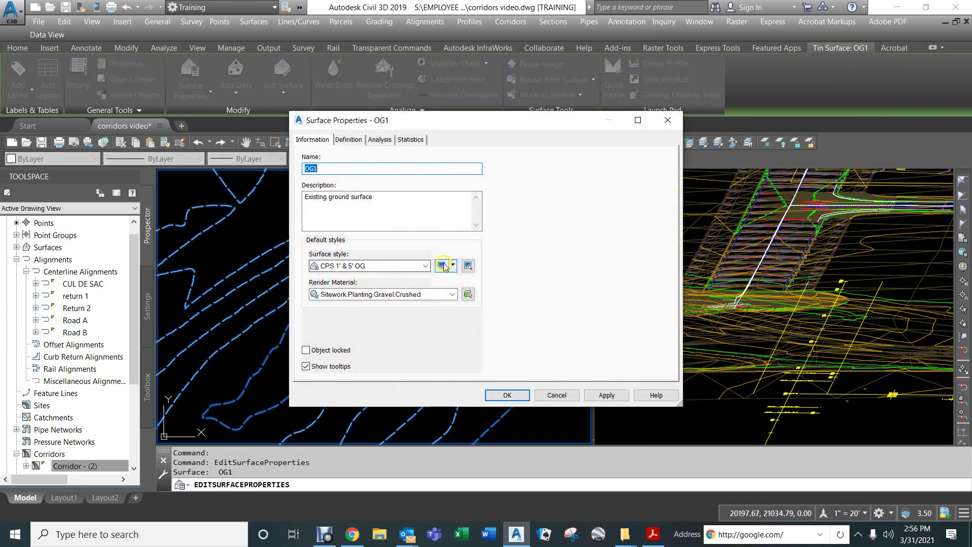
left_click(441, 266)
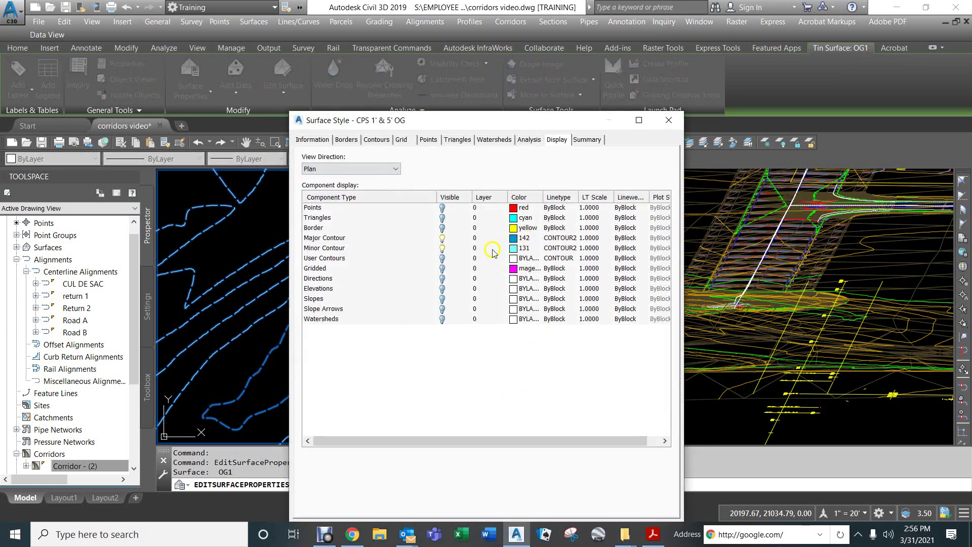
left_click(354, 171)
left_click(326, 189)
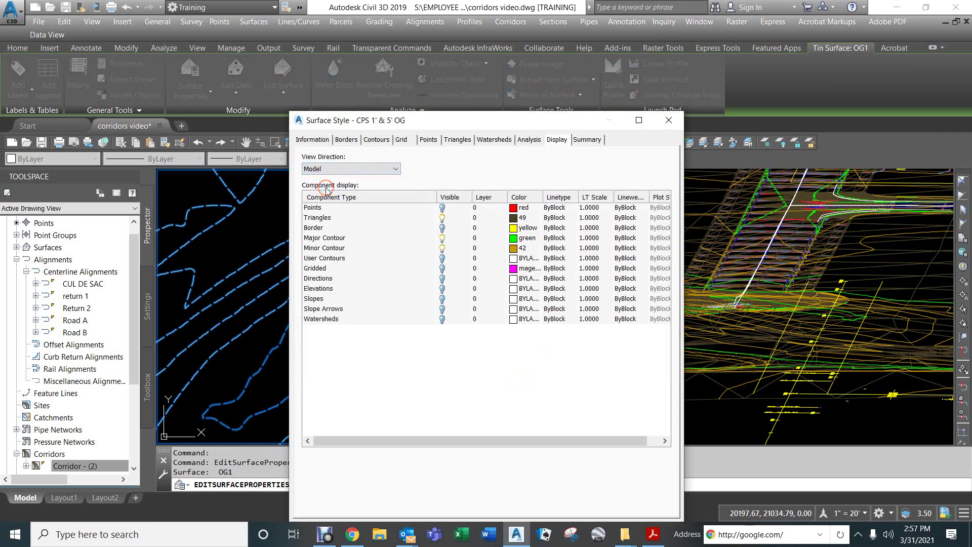
left_click(442, 219)
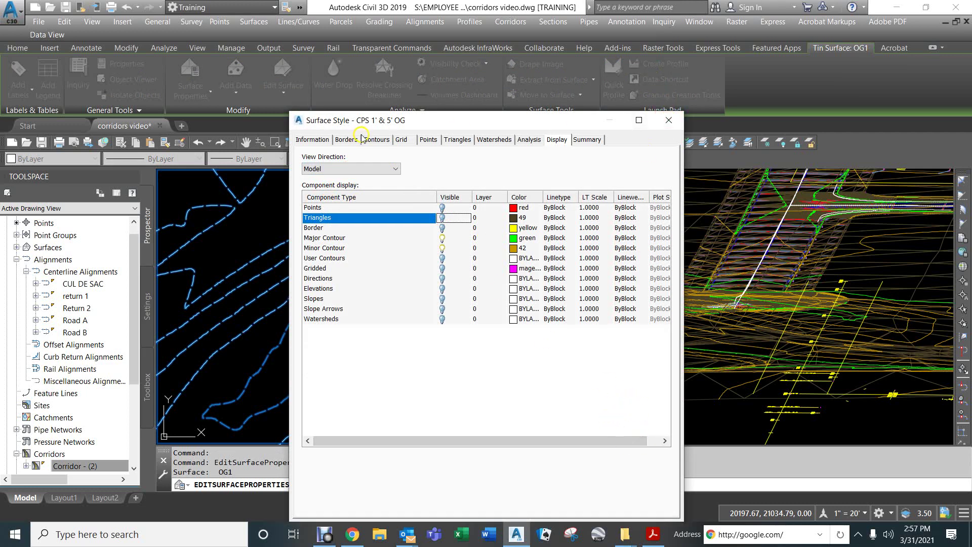
scroll(411, 394, "down", 1)
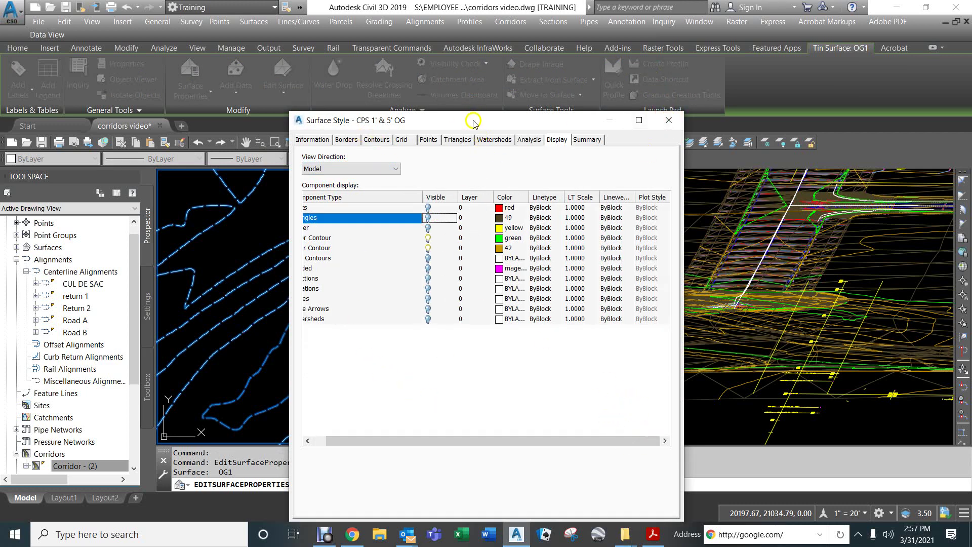
left_click_drag(472, 121, 424, 47)
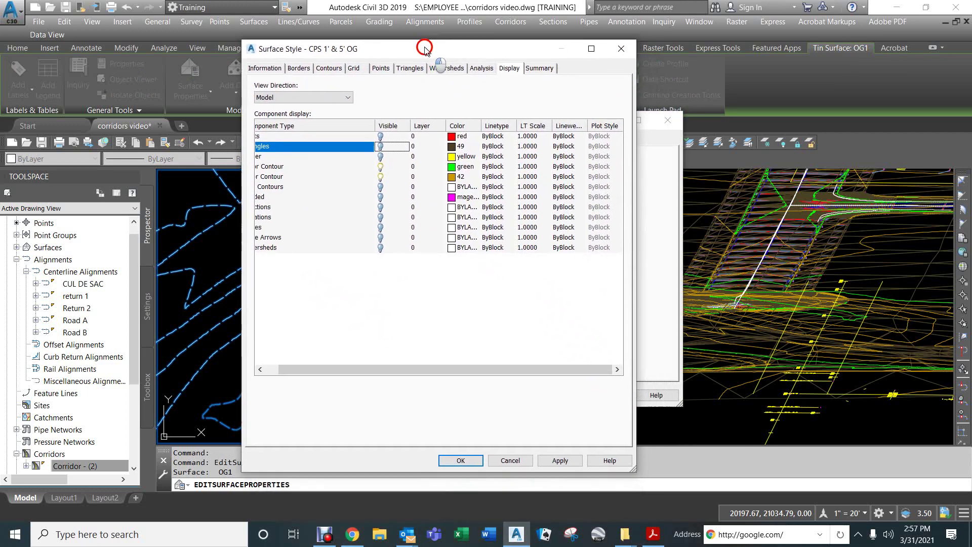
left_click(459, 460)
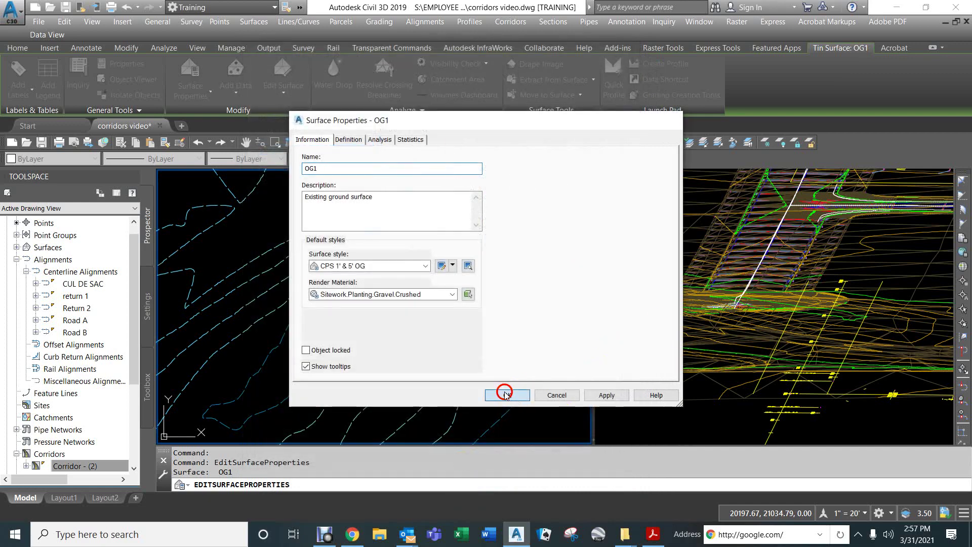
left_click(496, 400)
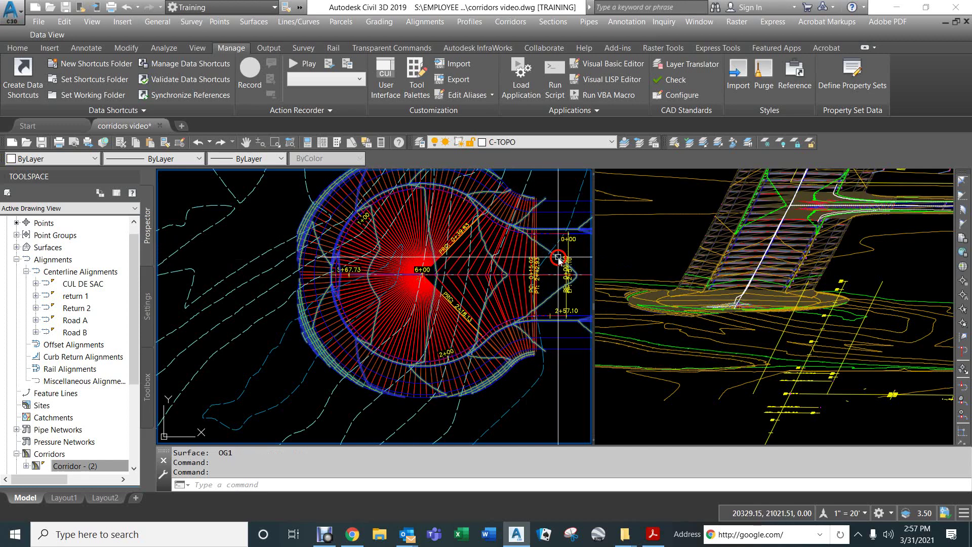
- Turn off Triangles in Model view for the corridor surface's CPS 0.5 & 2.5' FG style
left_click(478, 235)
right_click(478, 236)
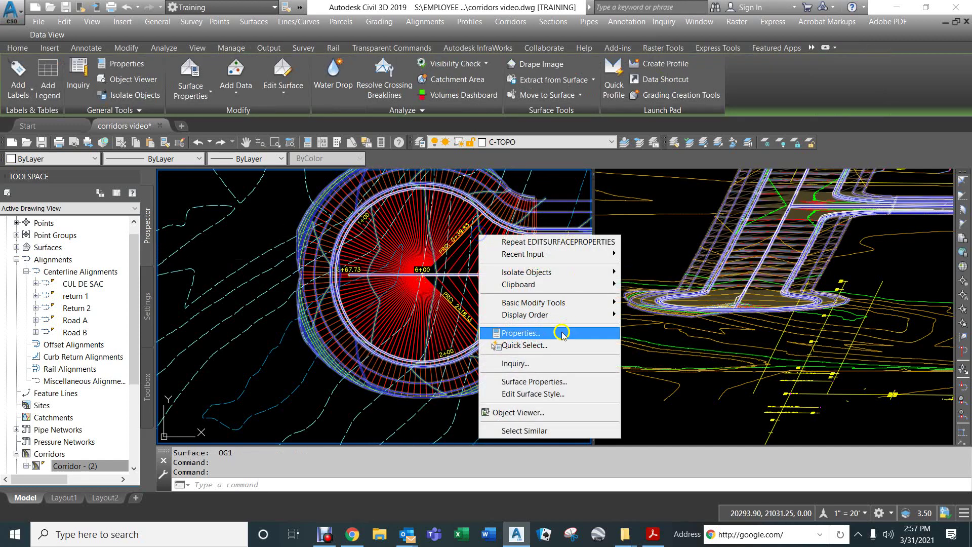
left_click(512, 379)
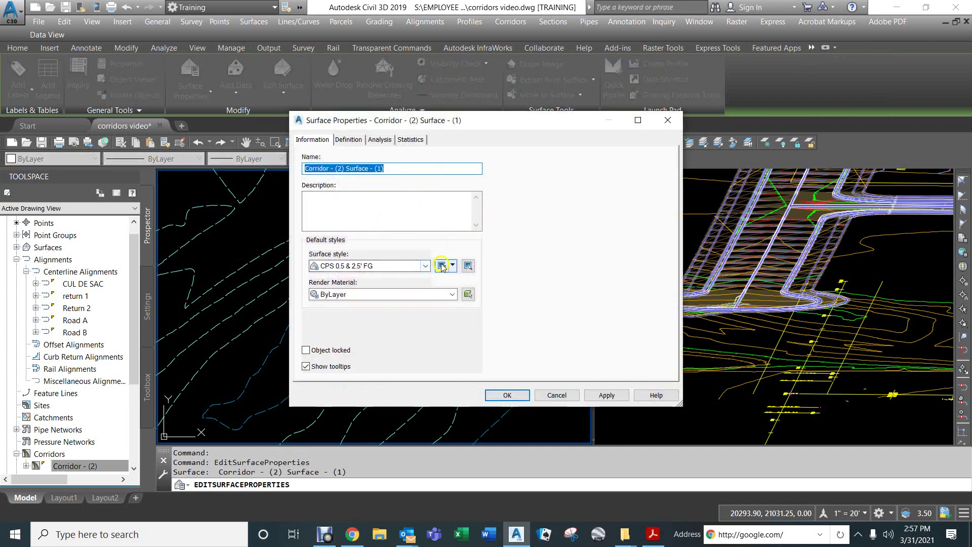
left_click(441, 265)
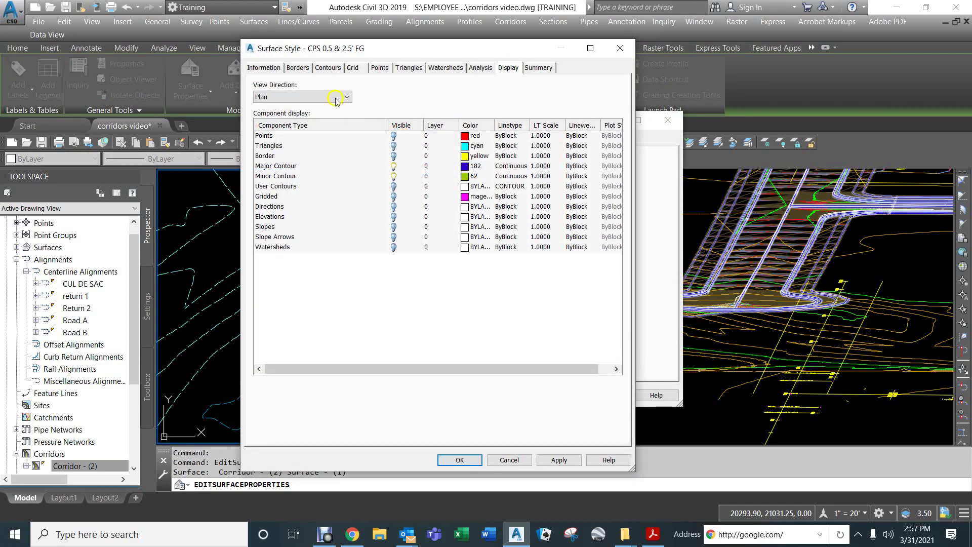
left_click(299, 96)
left_click(277, 116)
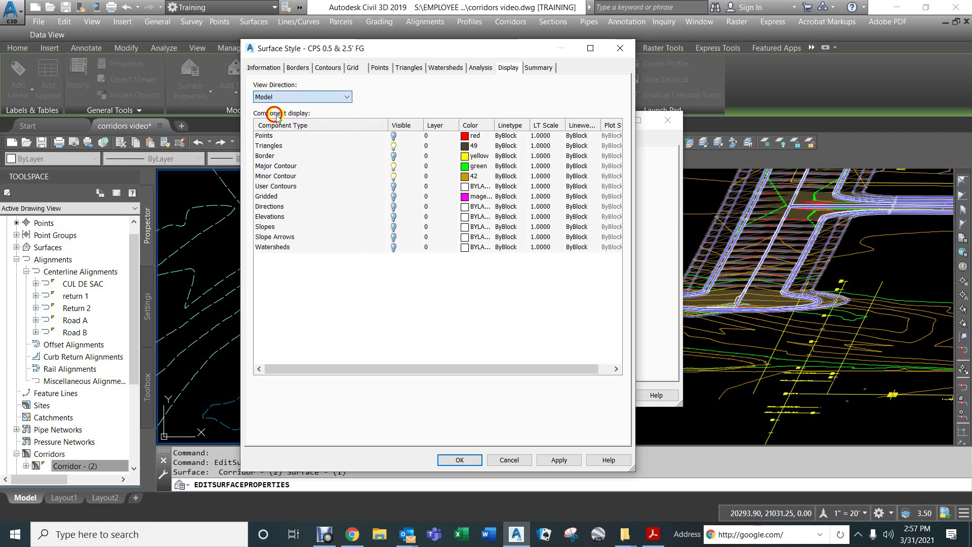
left_click(394, 145)
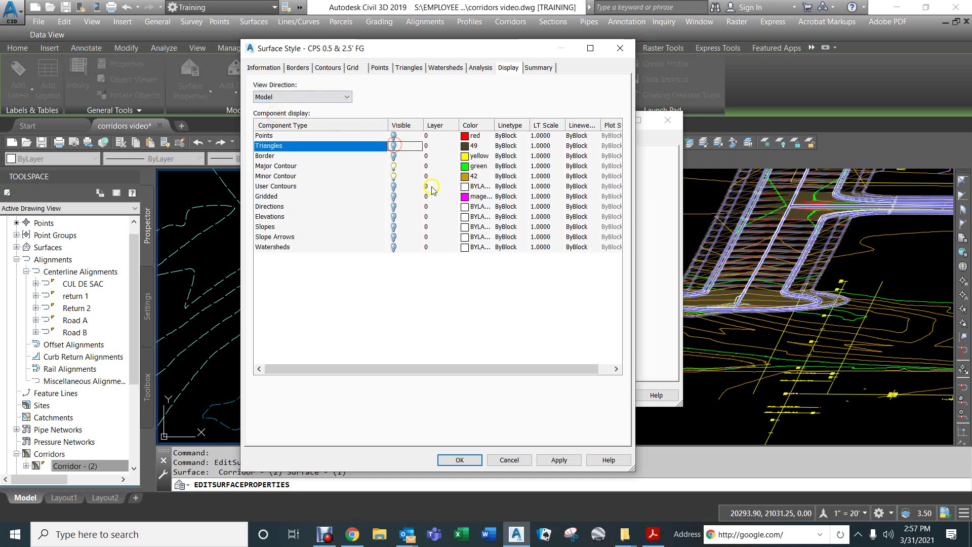
left_click(460, 460)
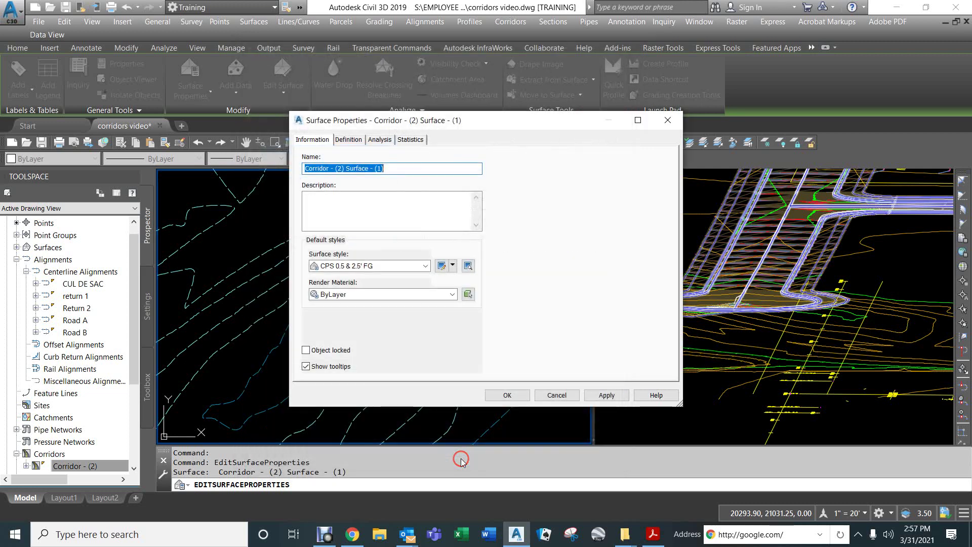
left_click(524, 398)
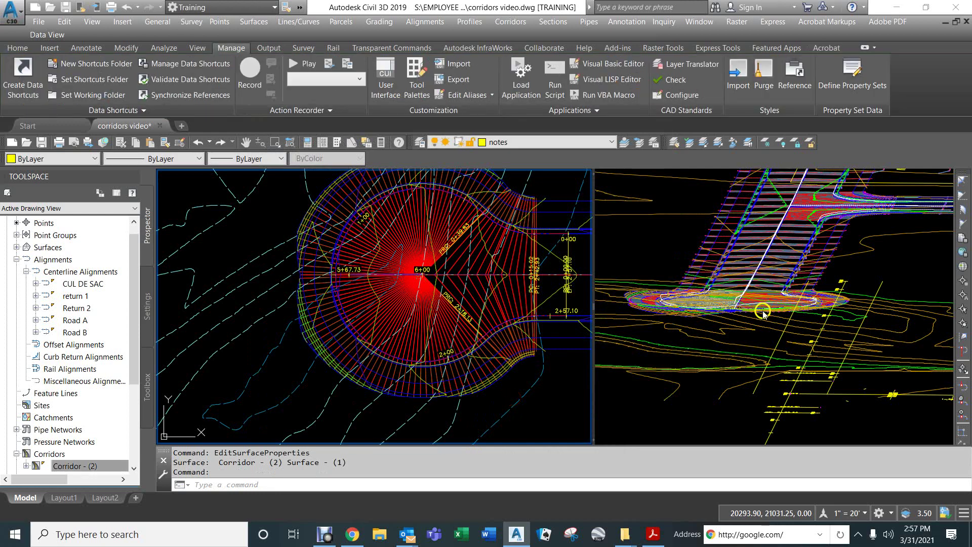
left_click(753, 291)
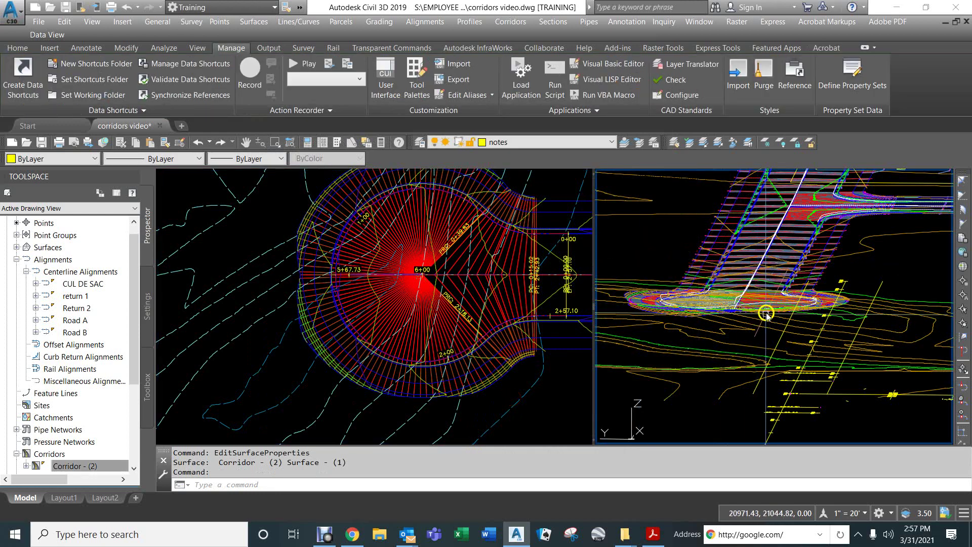
scroll(767, 315, "up", 5)
scroll(767, 314, "down", 5)
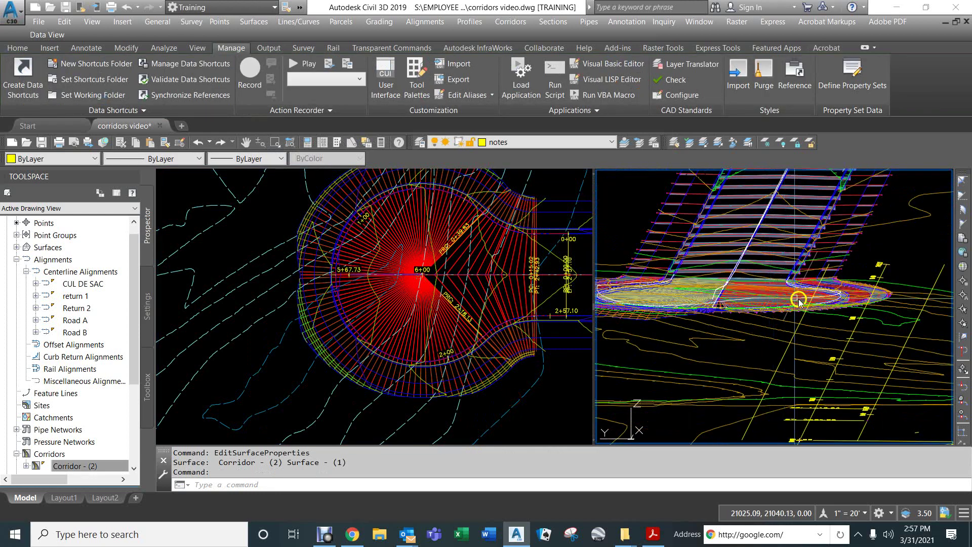
scroll(841, 284, "up", 1)
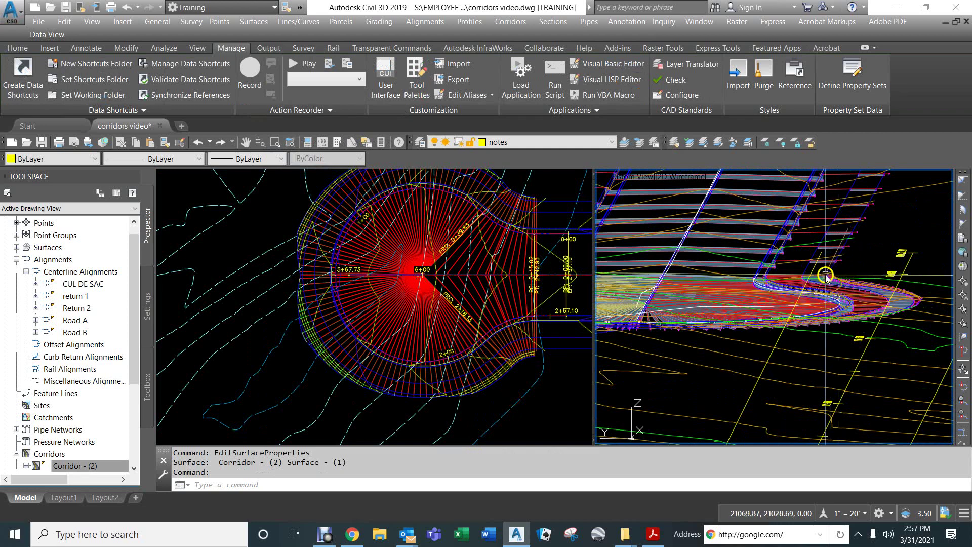
scroll(758, 300, "up", 4)
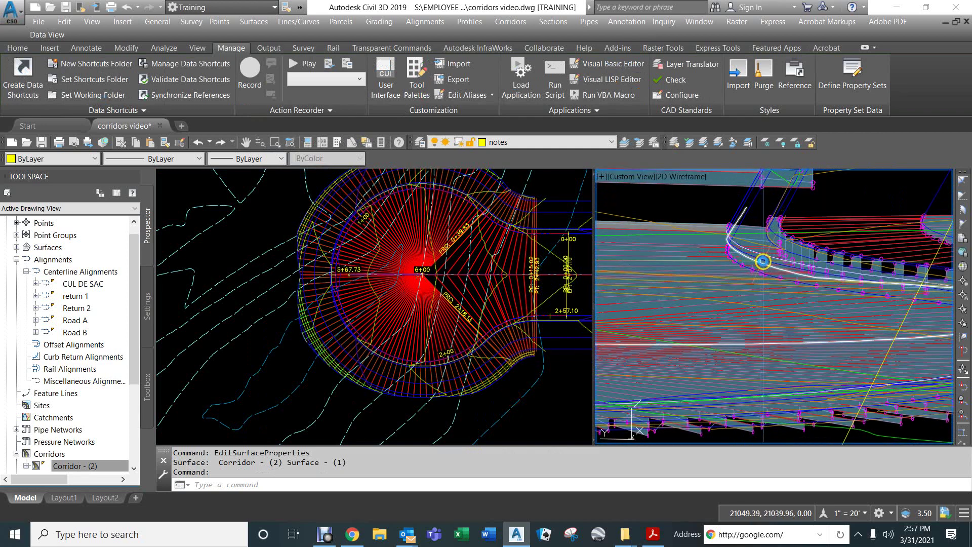
scroll(743, 270, "down", 3)
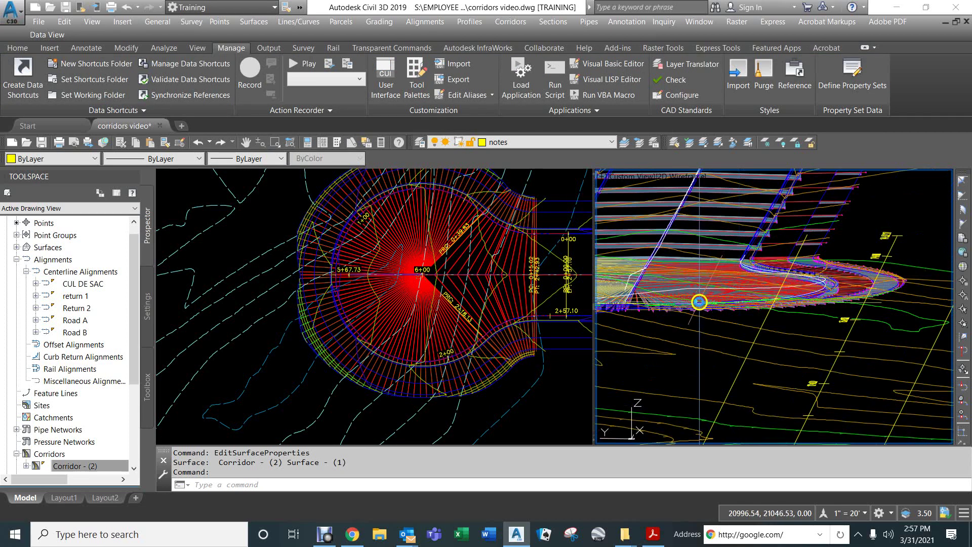
mouse_move(699, 302)
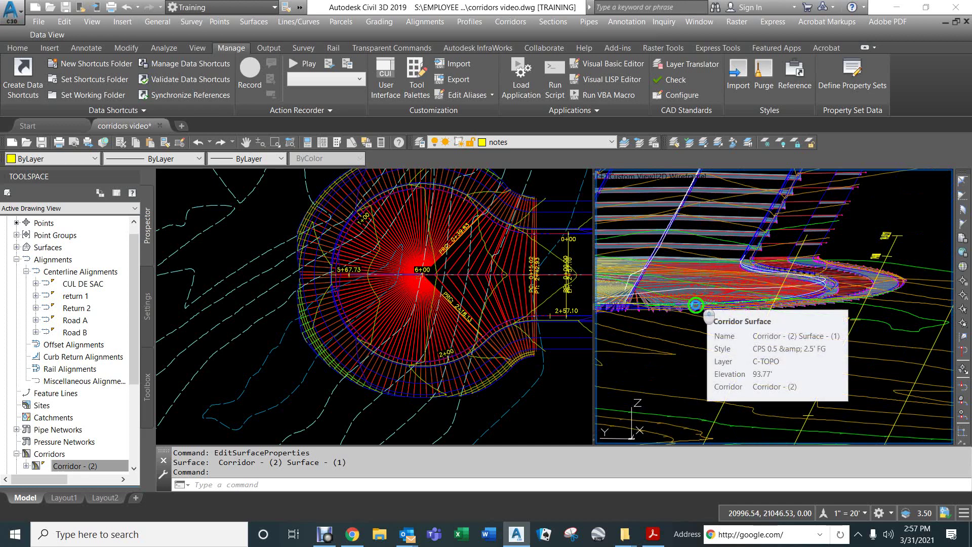
middle_click_drag(686, 312, 672, 363, "shift")
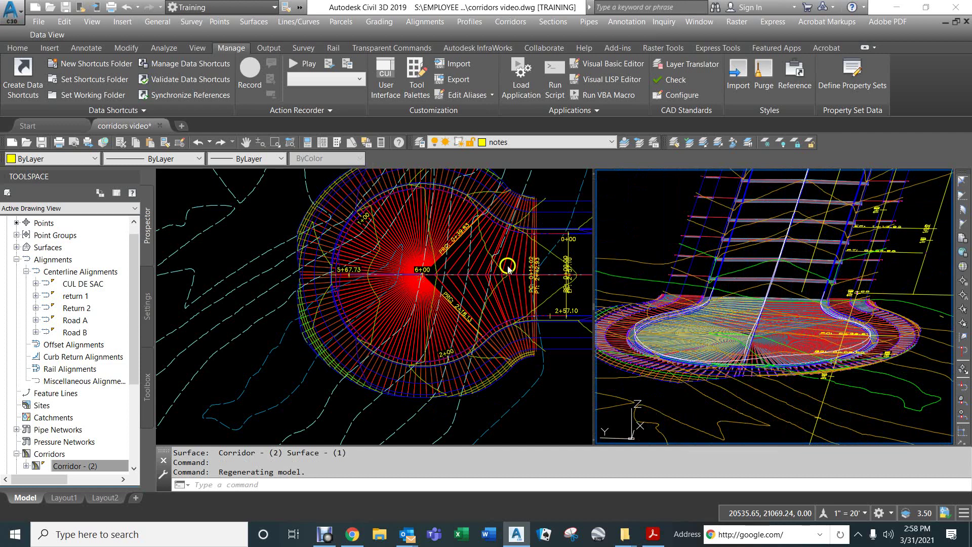
left_click(268, 217)
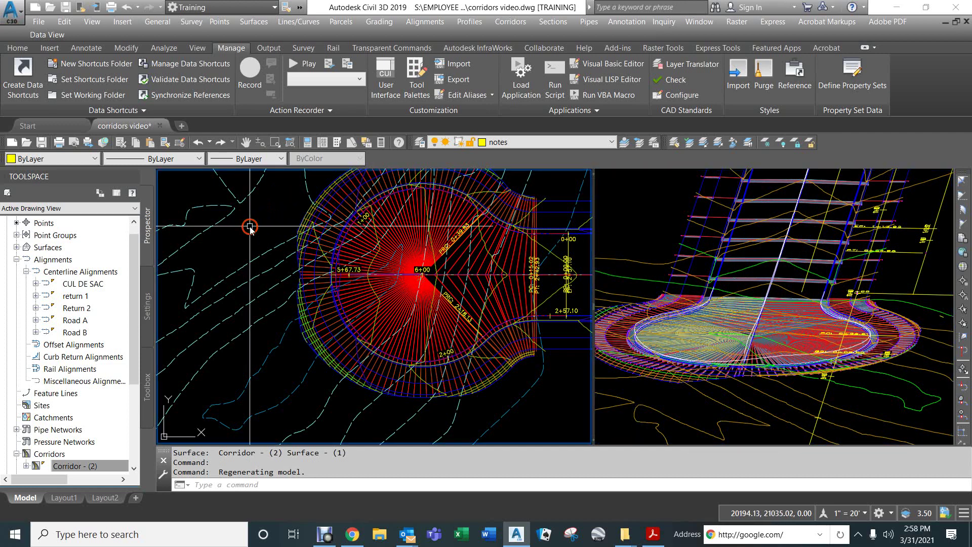
scroll(428, 286, "down", 4)
mouse_move(427, 286)
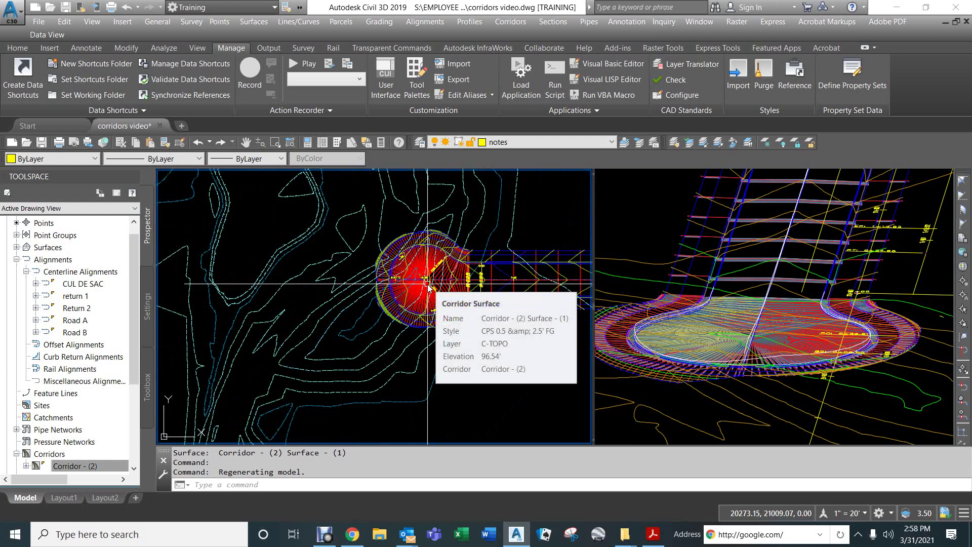